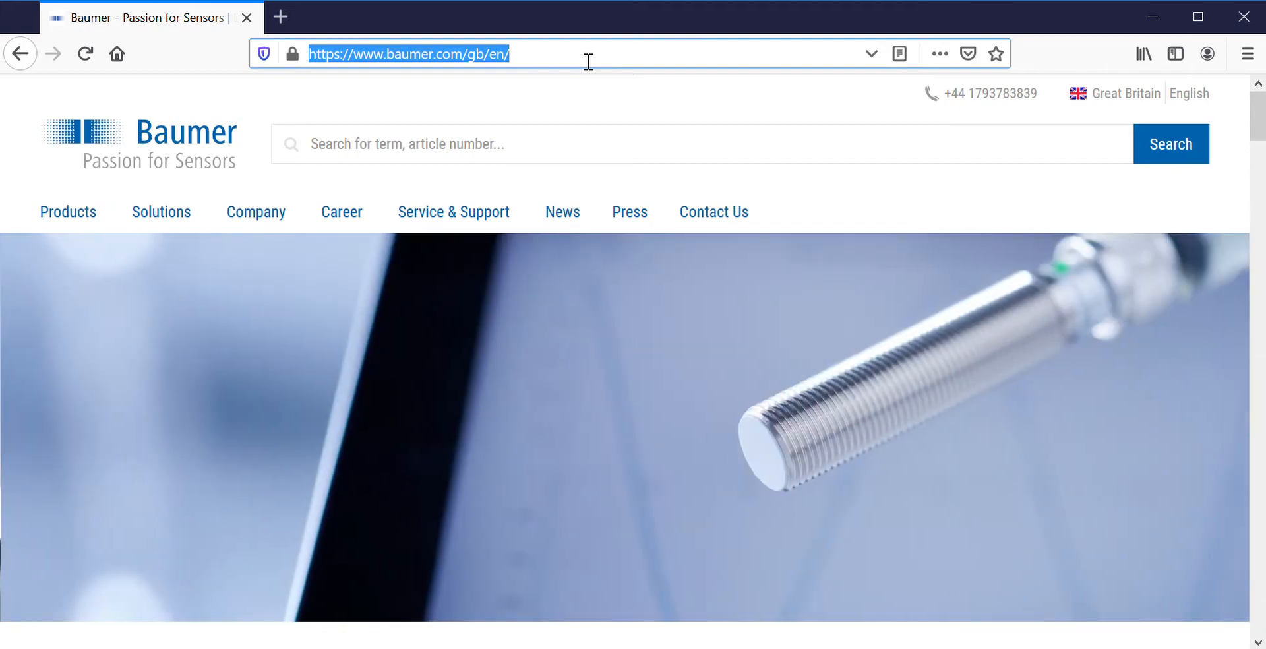
Open the sensor's web interface at 192.168.0.250 and start the step-by-step parametrization
type("1")
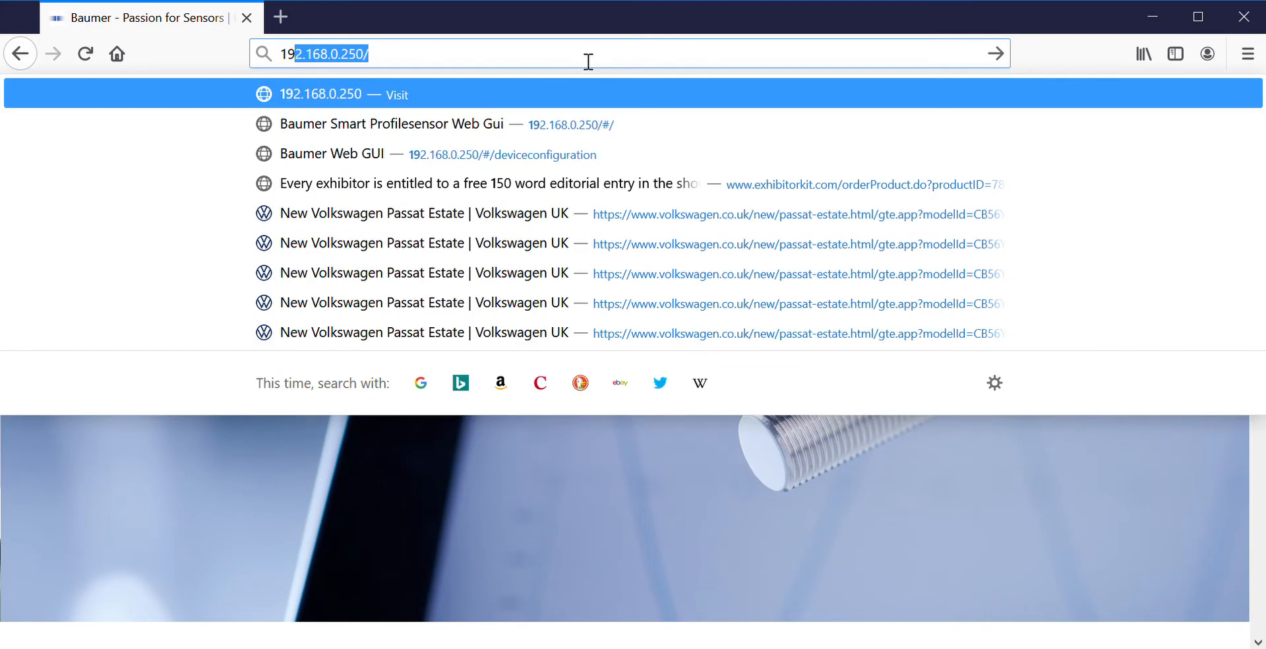
type("9")
key("Right")
key("Return")
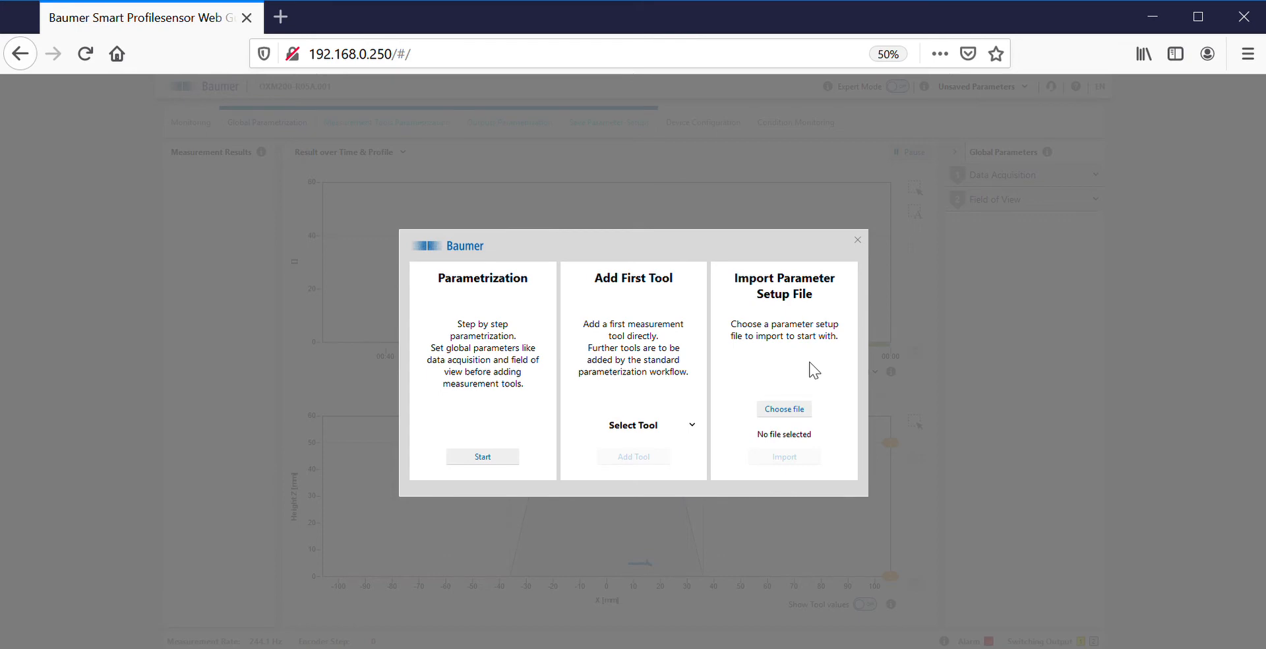
left_click(490, 457)
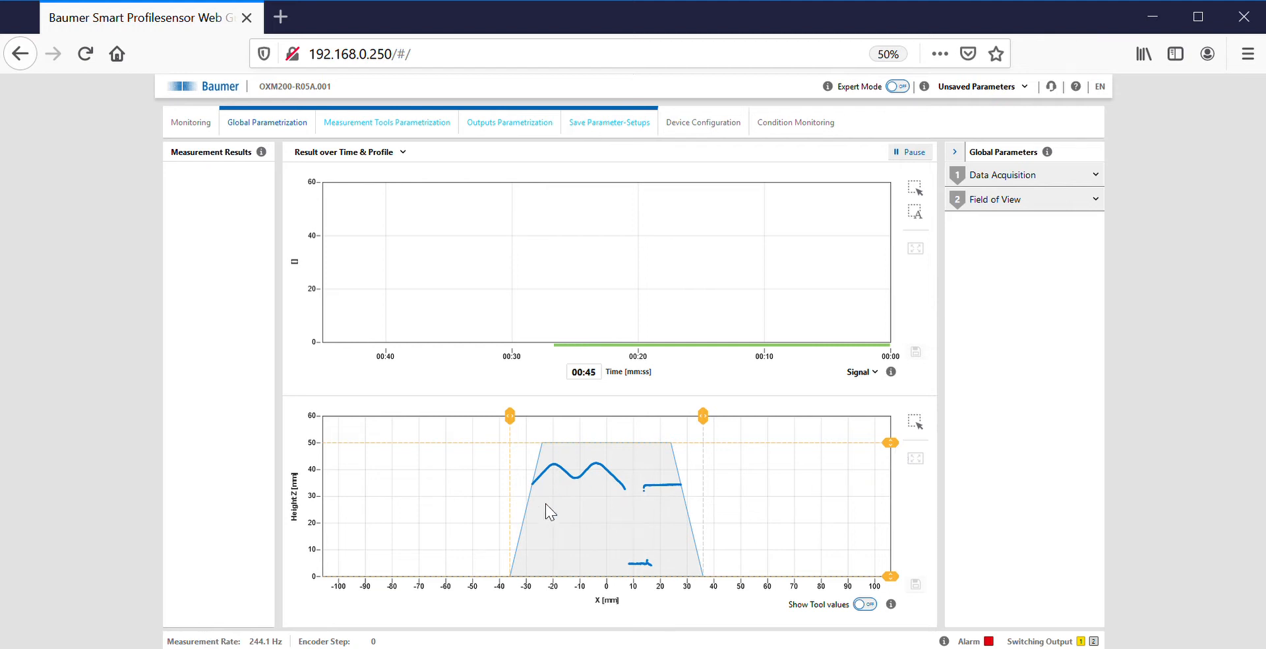
Cycle the chart display through Profile & Camera Picture, Intensity & Camera Picture and Profile & Intensity, ending on Profile
left_click(403, 152)
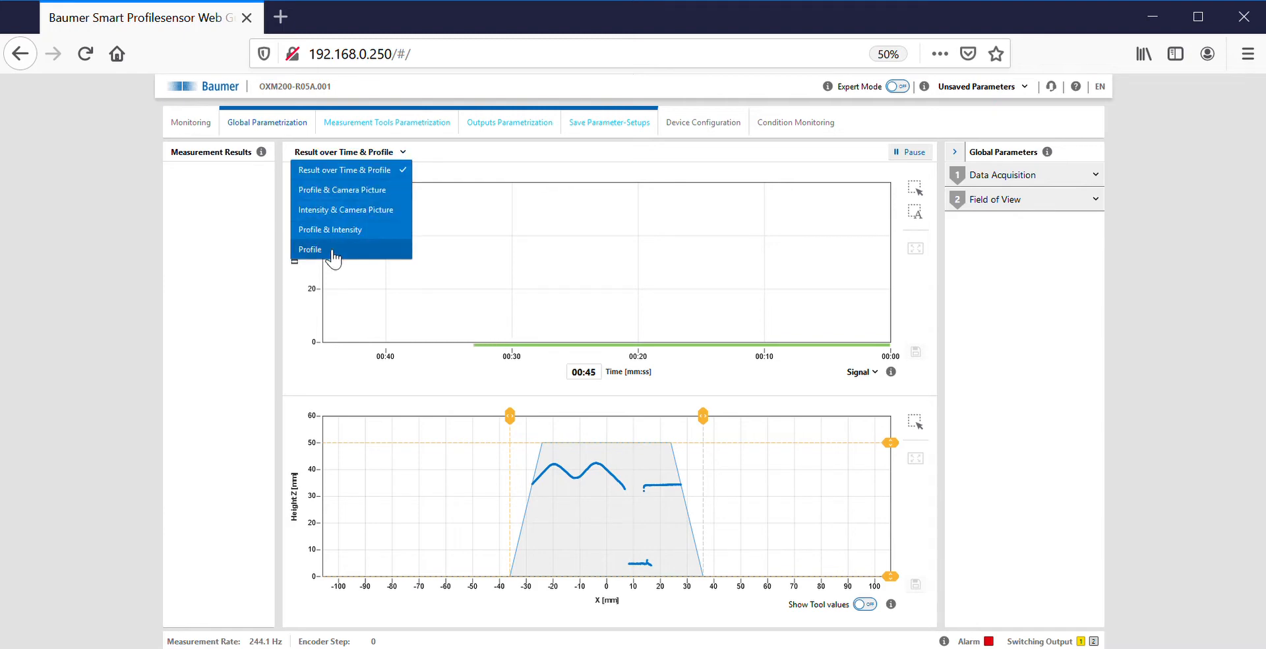
left_click(343, 190)
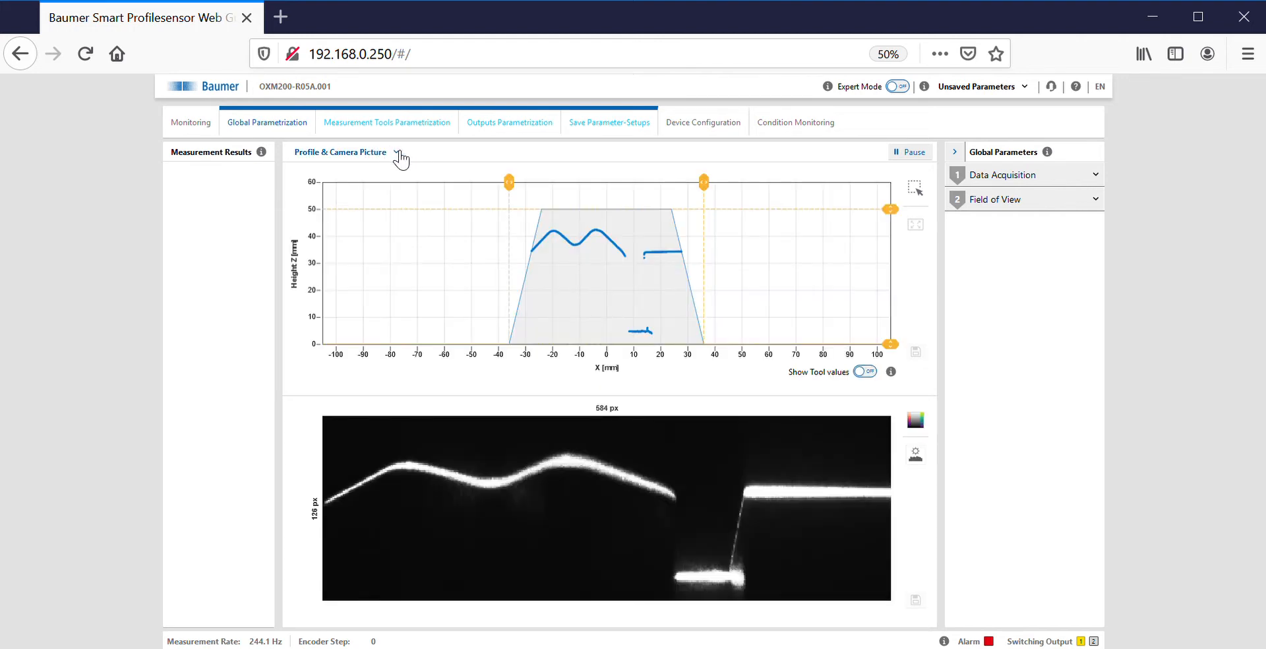
left_click(399, 155)
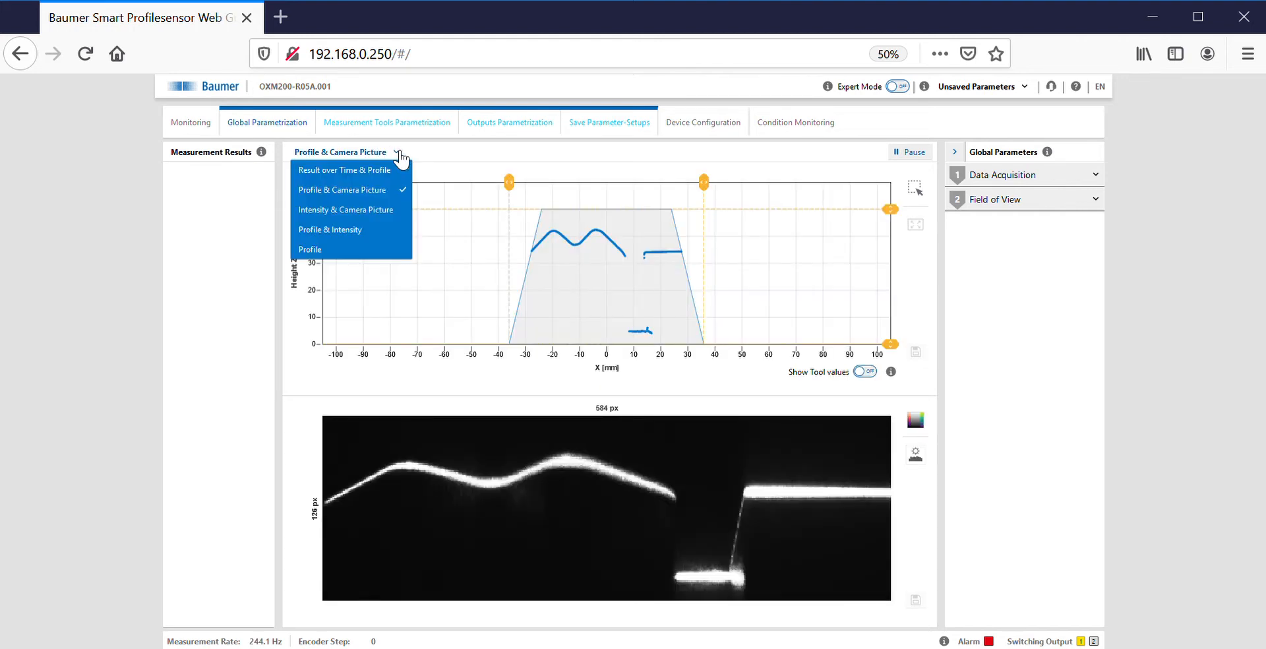
left_click(388, 206)
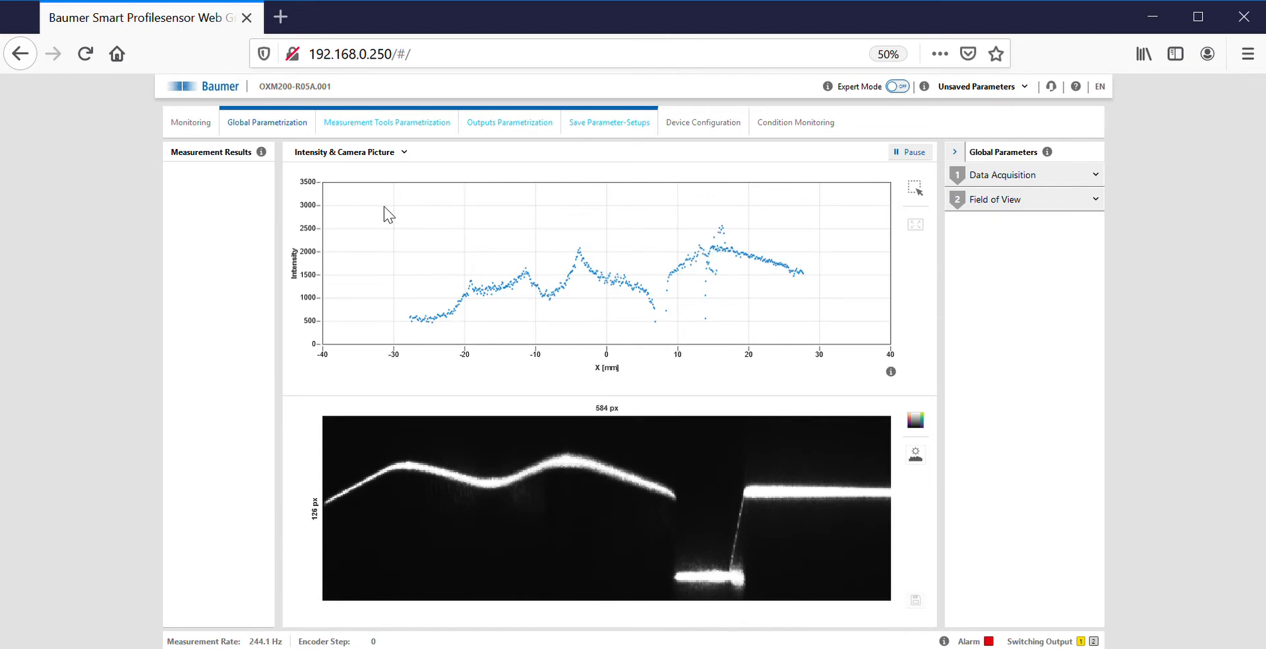
left_click(401, 154)
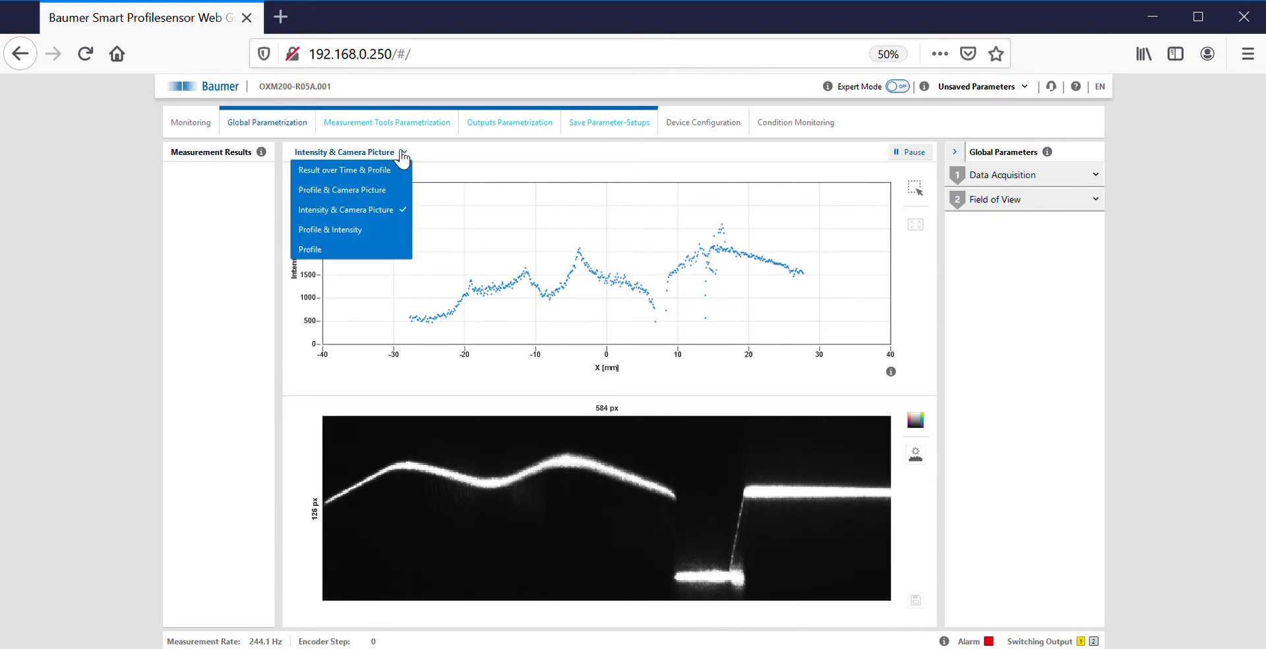
left_click(355, 232)
left_click(350, 152)
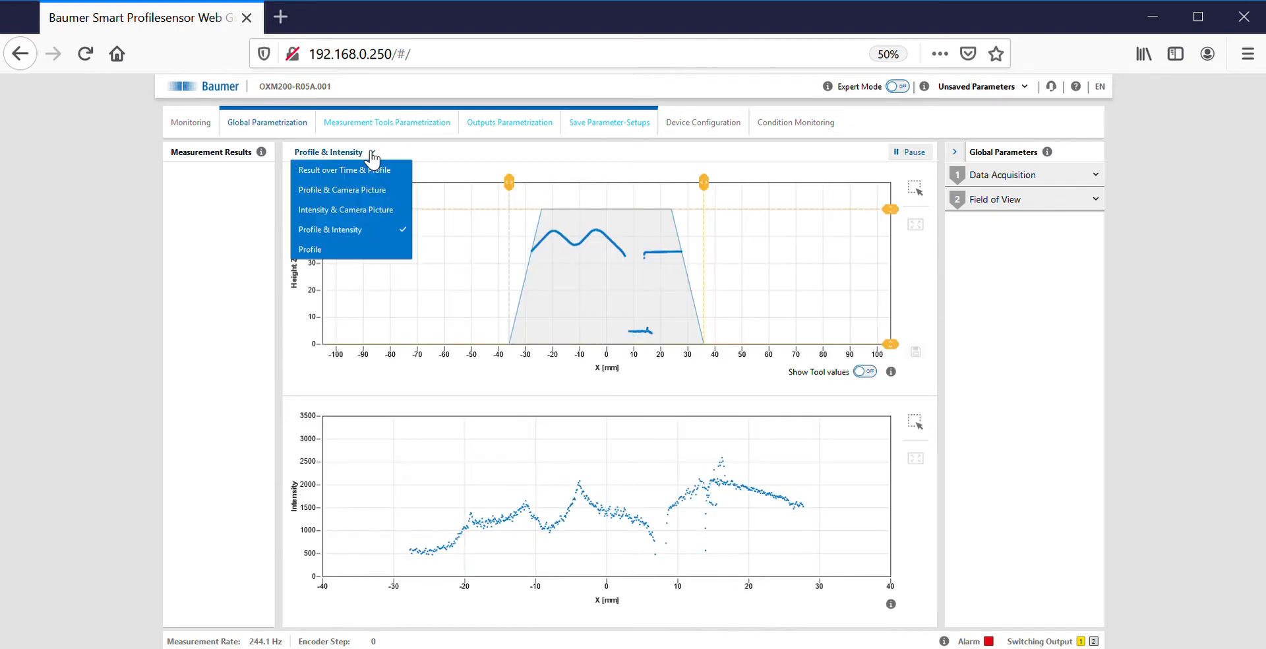
left_click(360, 252)
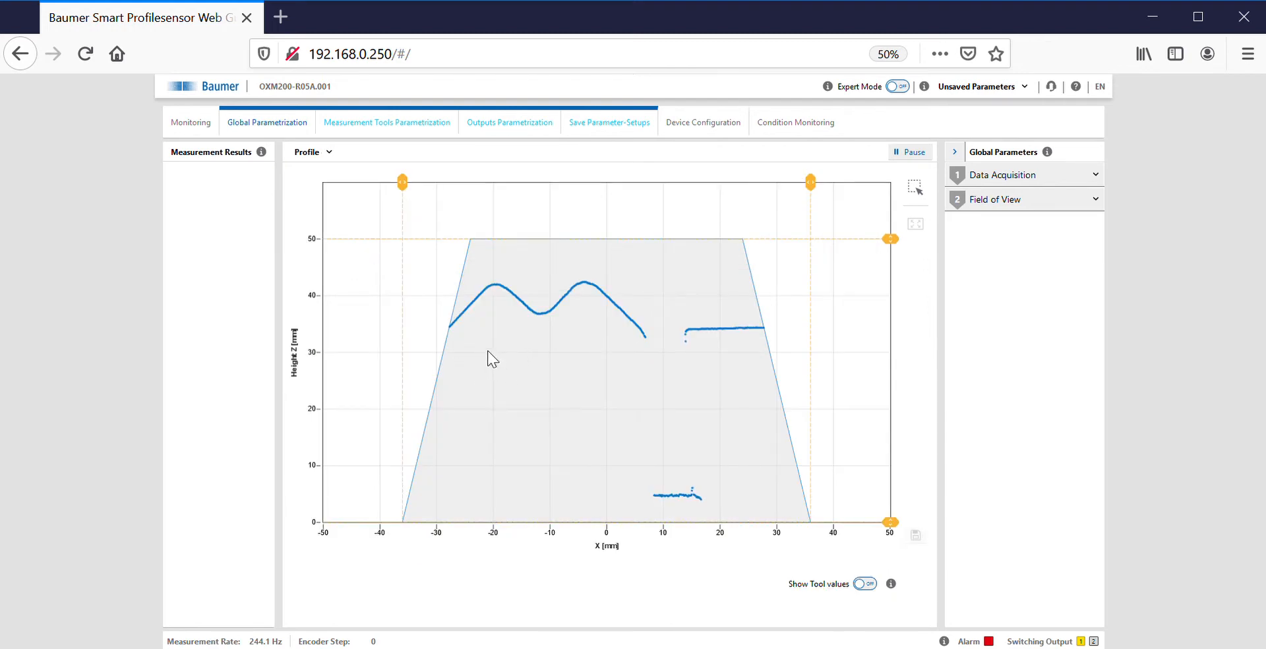
Enable Expert Mode and Show Tool values, with the live profile display paused
left_click(898, 86)
left_click(867, 584)
left_click(914, 156)
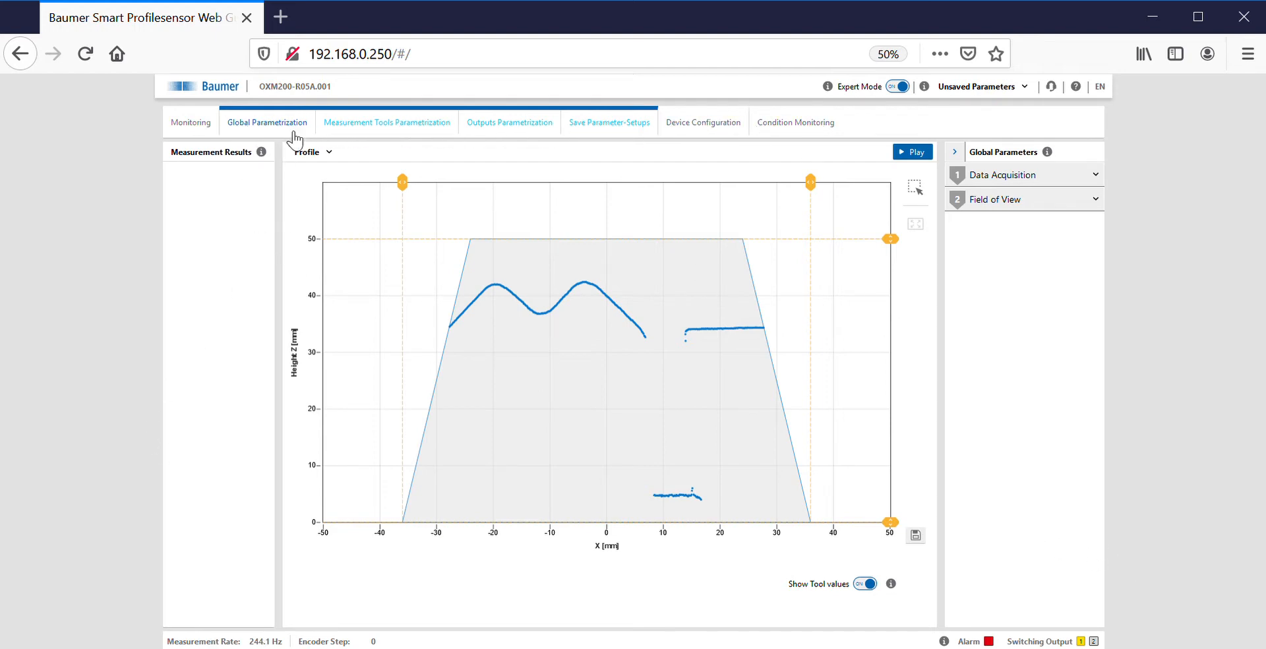
Try 1/2 and 1/4 for the number of points in x under Data Acquisition, restore Max and view the z binning options
left_click(1056, 181)
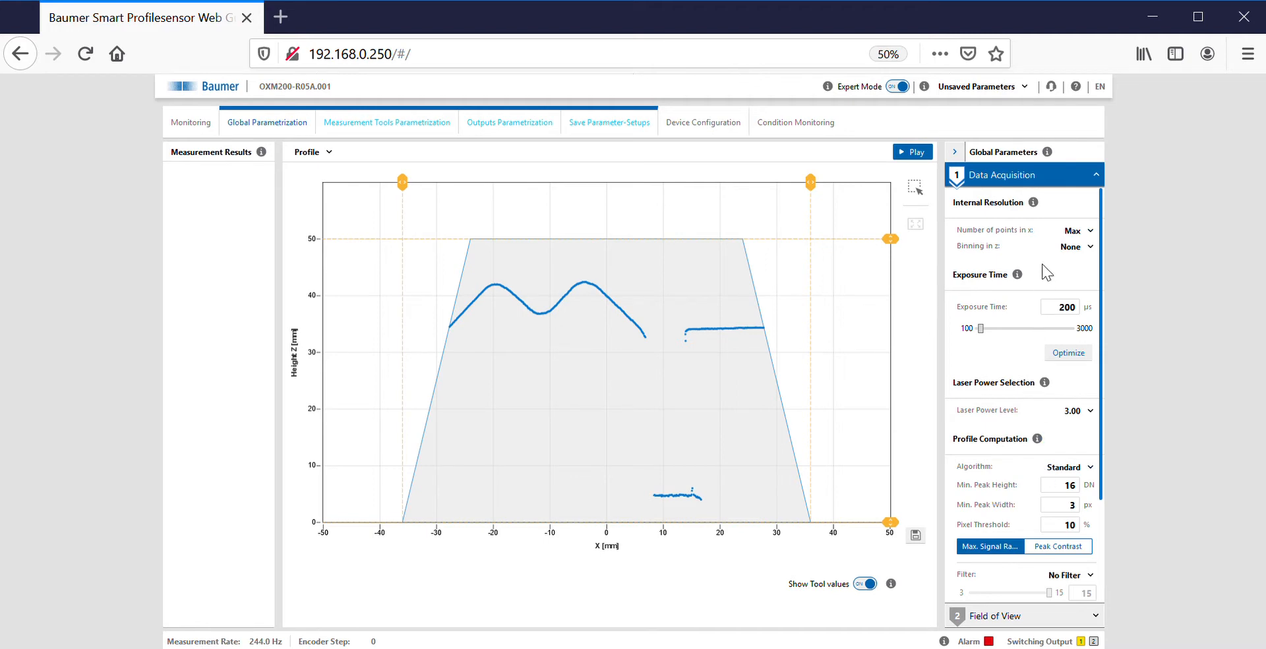
left_click(1093, 231)
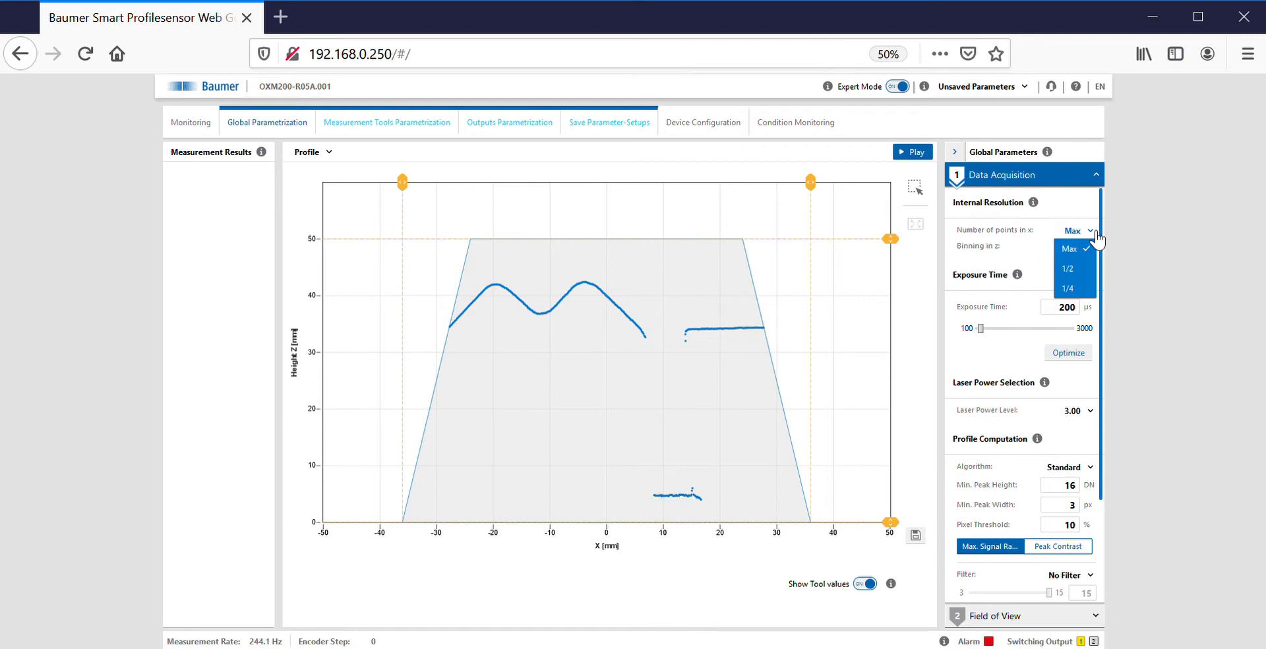
left_click(1082, 269)
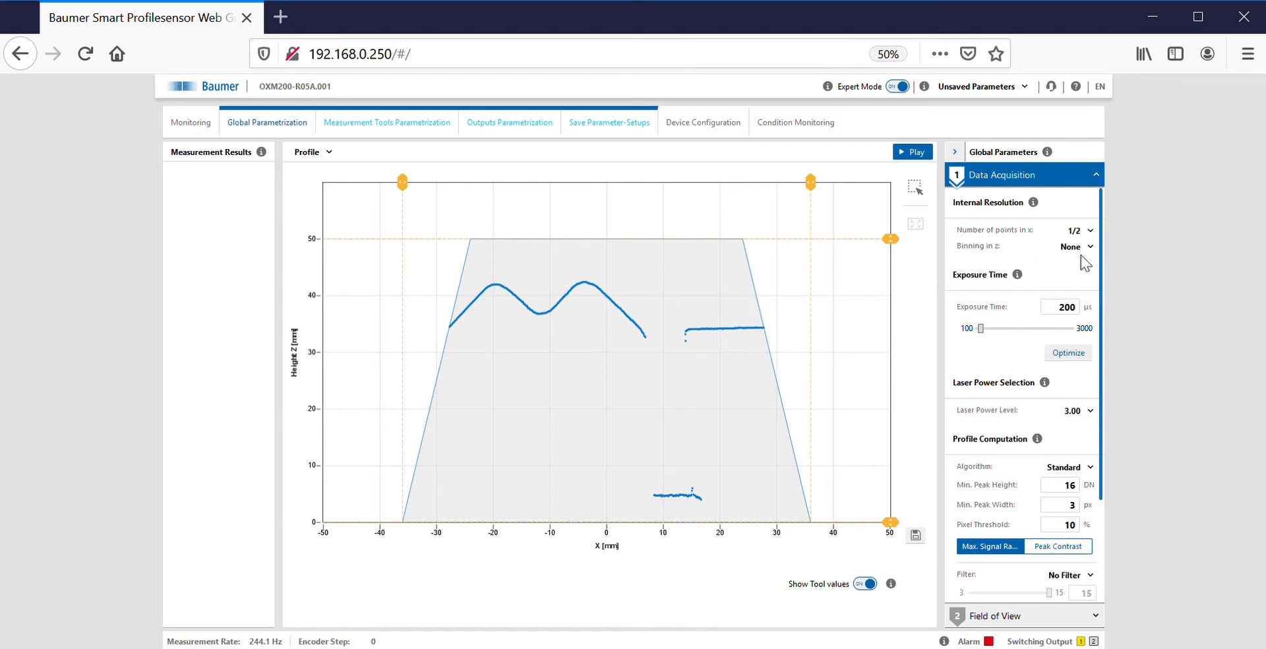
left_click(1092, 231)
left_click(1087, 291)
left_click(1090, 231)
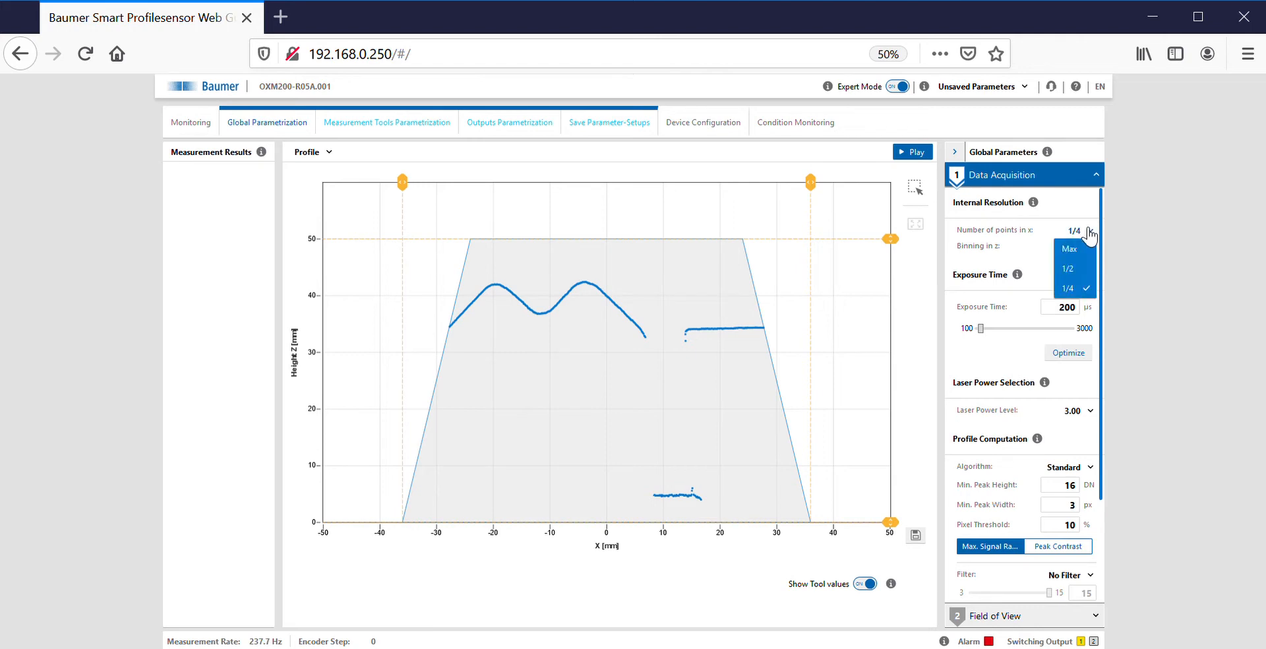
left_click(1085, 254)
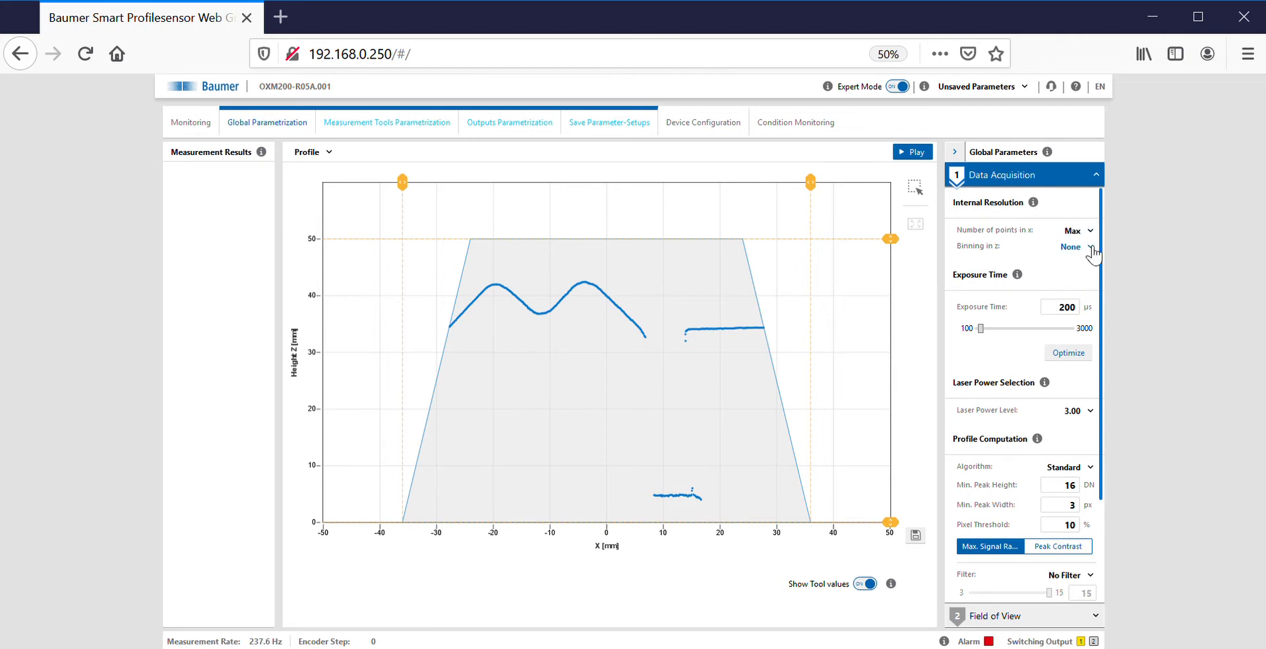
left_click(1089, 250)
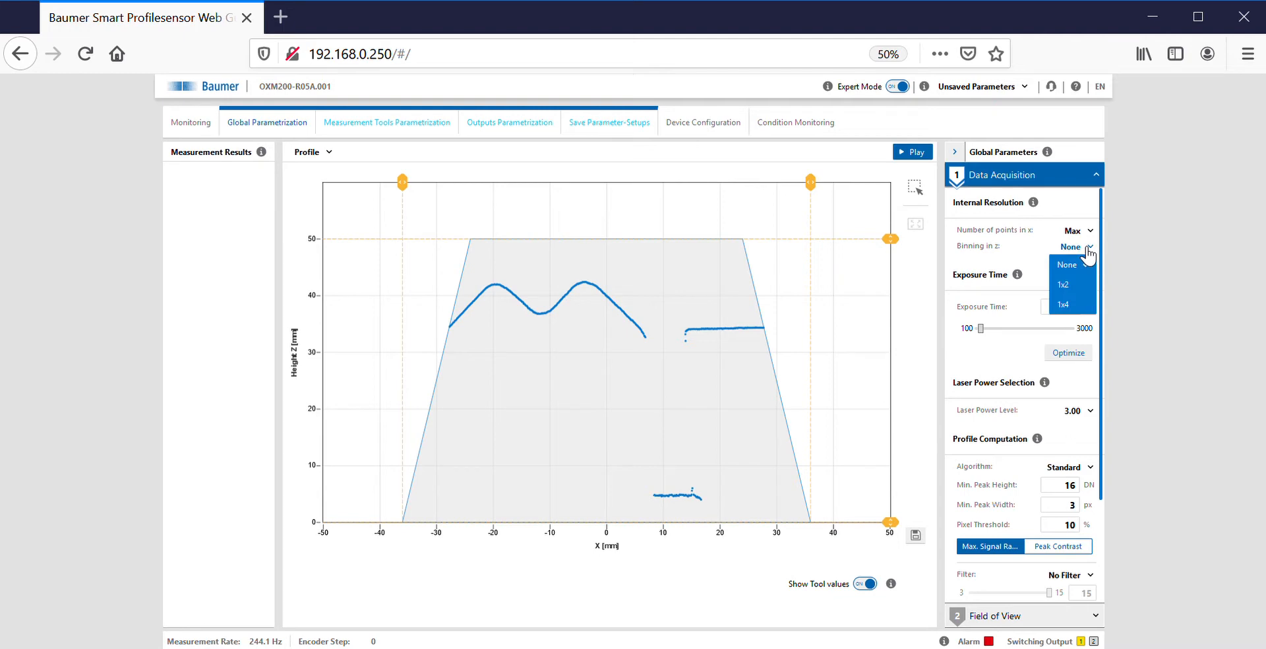
left_click(1088, 252)
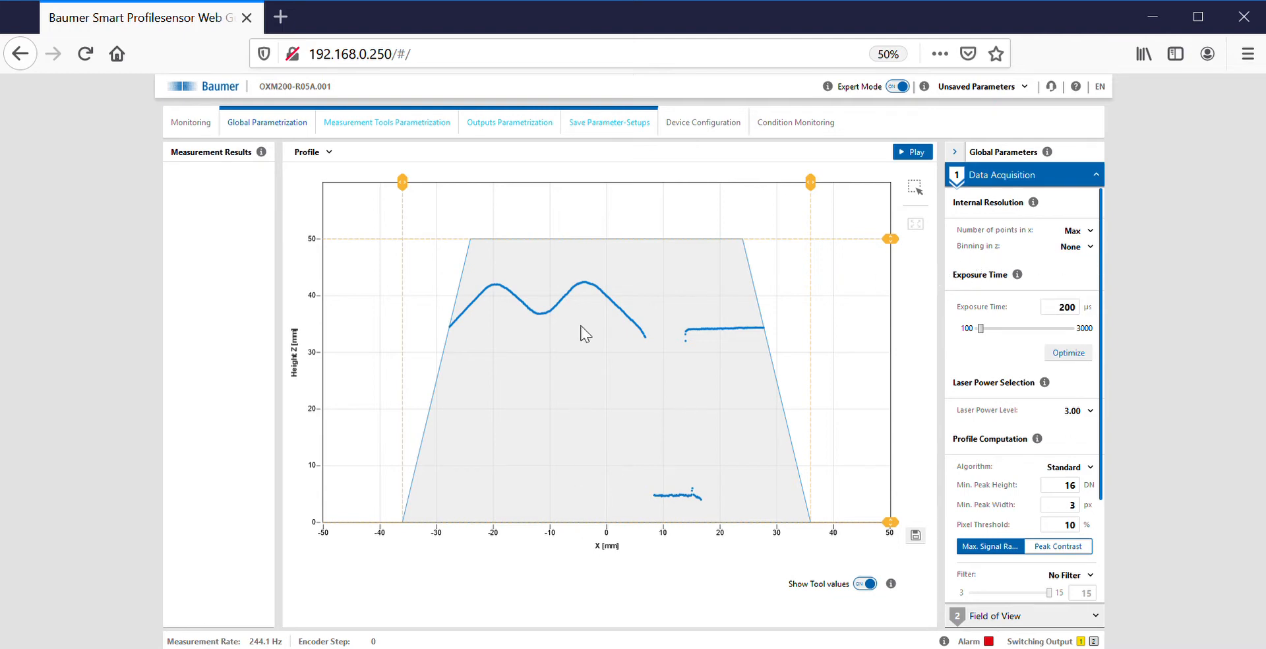
Optimize the exposure time automatically, try a longer exposure and set it to 200 µs
left_click(1075, 356)
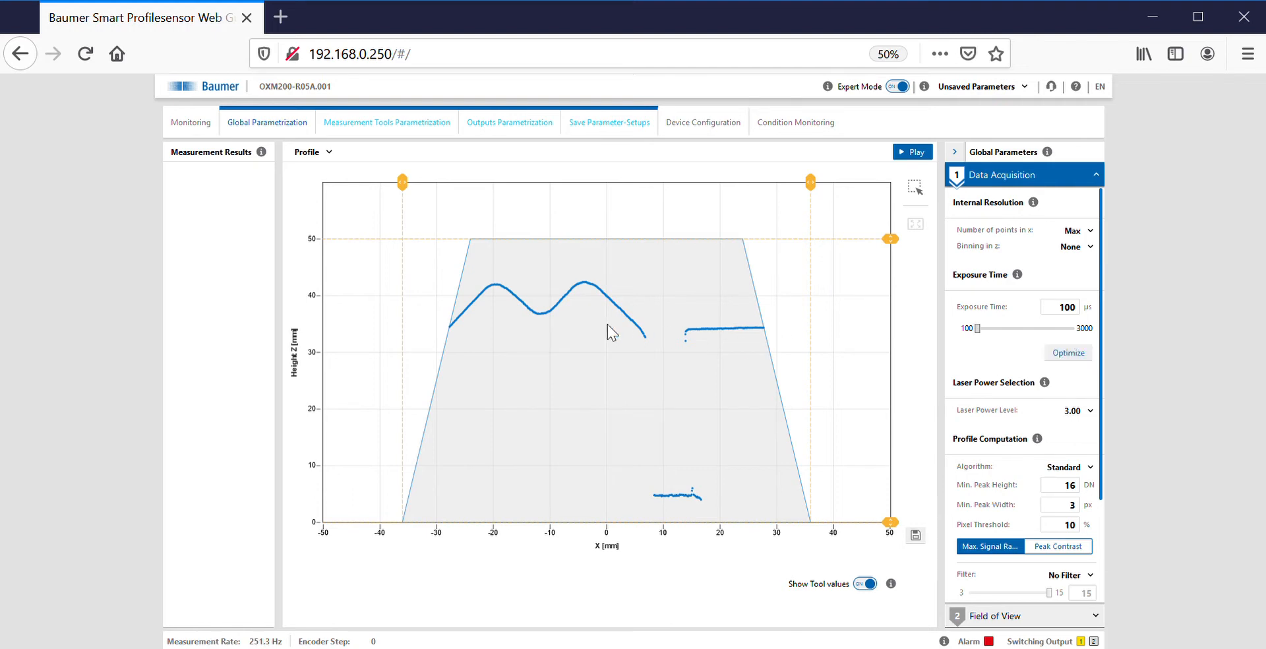
left_click_drag(985, 331, 1058, 331)
left_click_drag(1065, 329, 981, 335)
double_click(1079, 309)
type("200")
Try different laser power levels including 2.00, set the level to 1.00 and optimize the exposure time for it
left_click(1091, 412)
left_click(1085, 461)
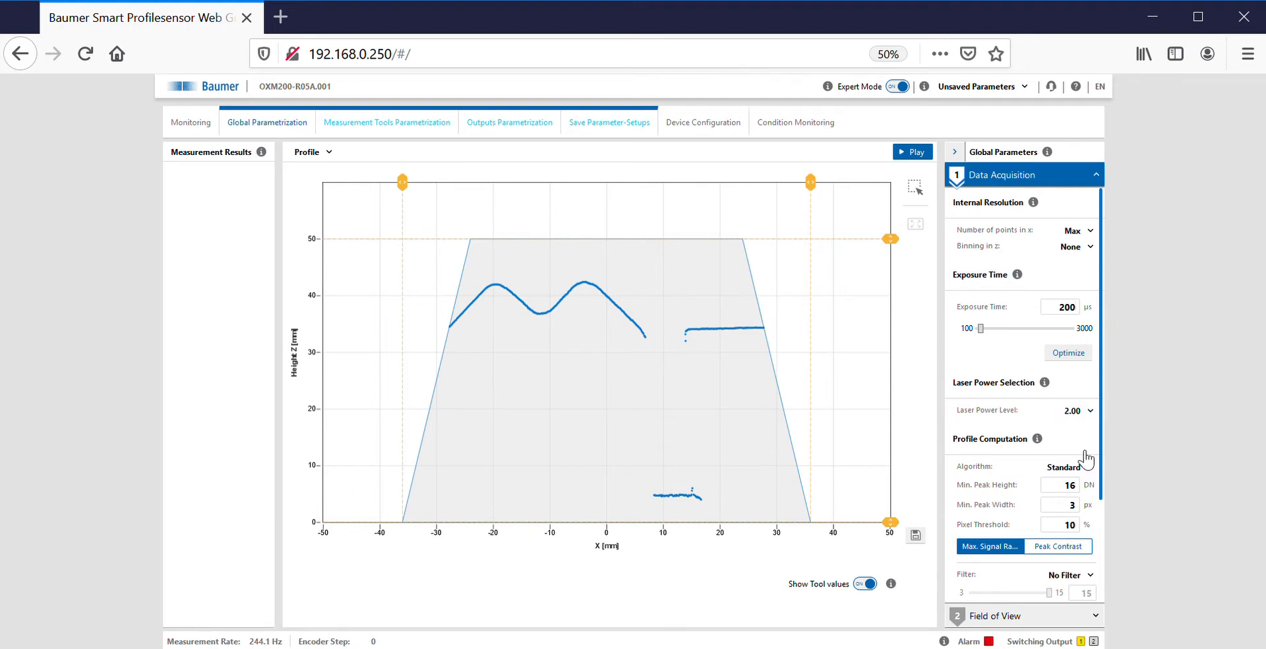
left_click(1090, 410)
left_click(1084, 472)
left_click(1091, 411)
left_click(1084, 486)
left_click(1090, 412)
left_click(1075, 468)
left_click(1076, 356)
Try the Lower CoG and Upper CoG profile computation algorithms and restore Standard
scroll(1096, 443, "down", 3)
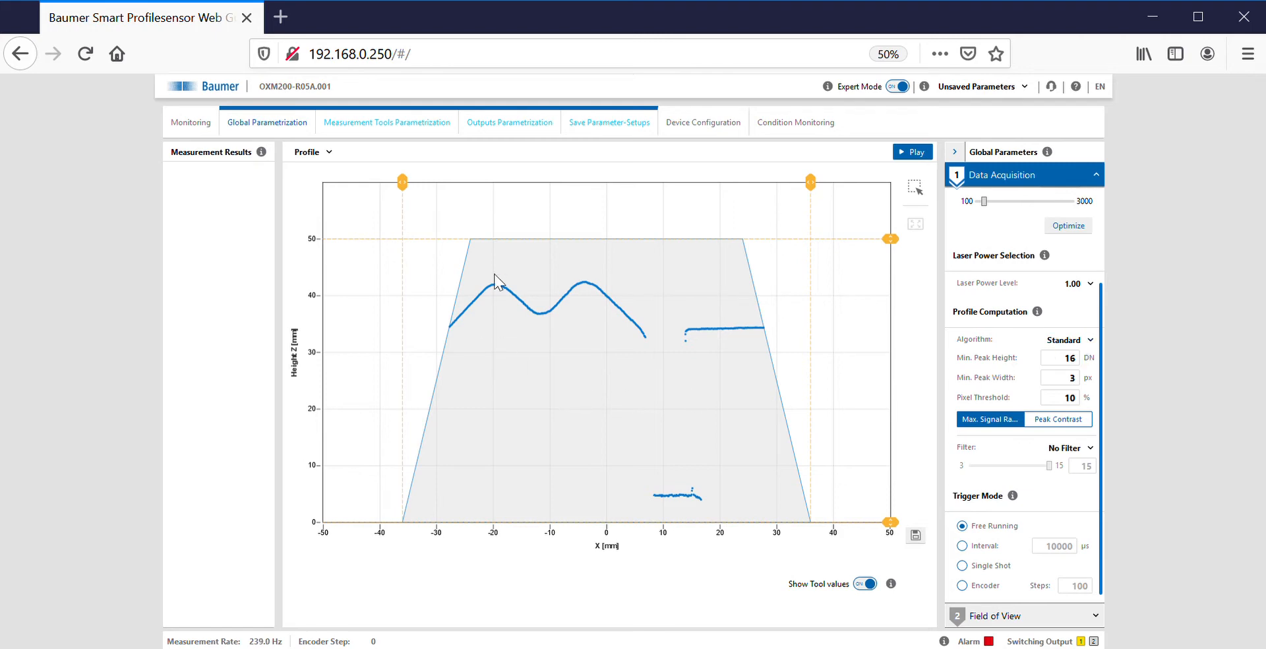
left_click(1080, 342)
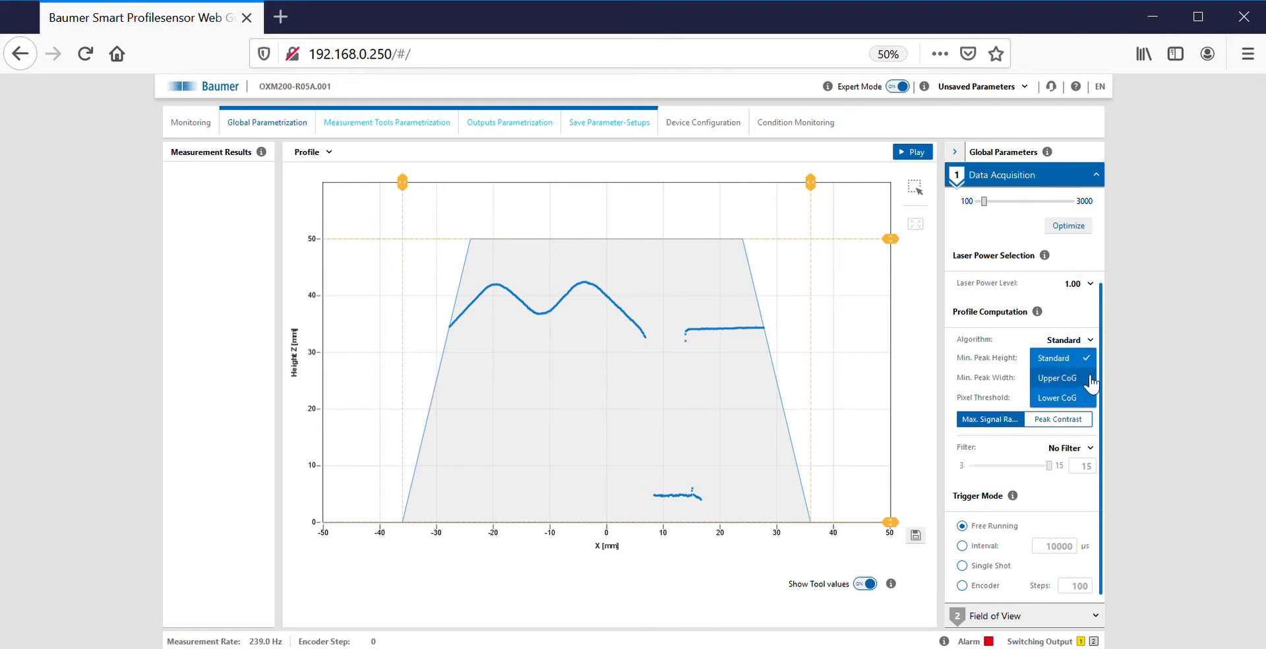
left_click(1085, 398)
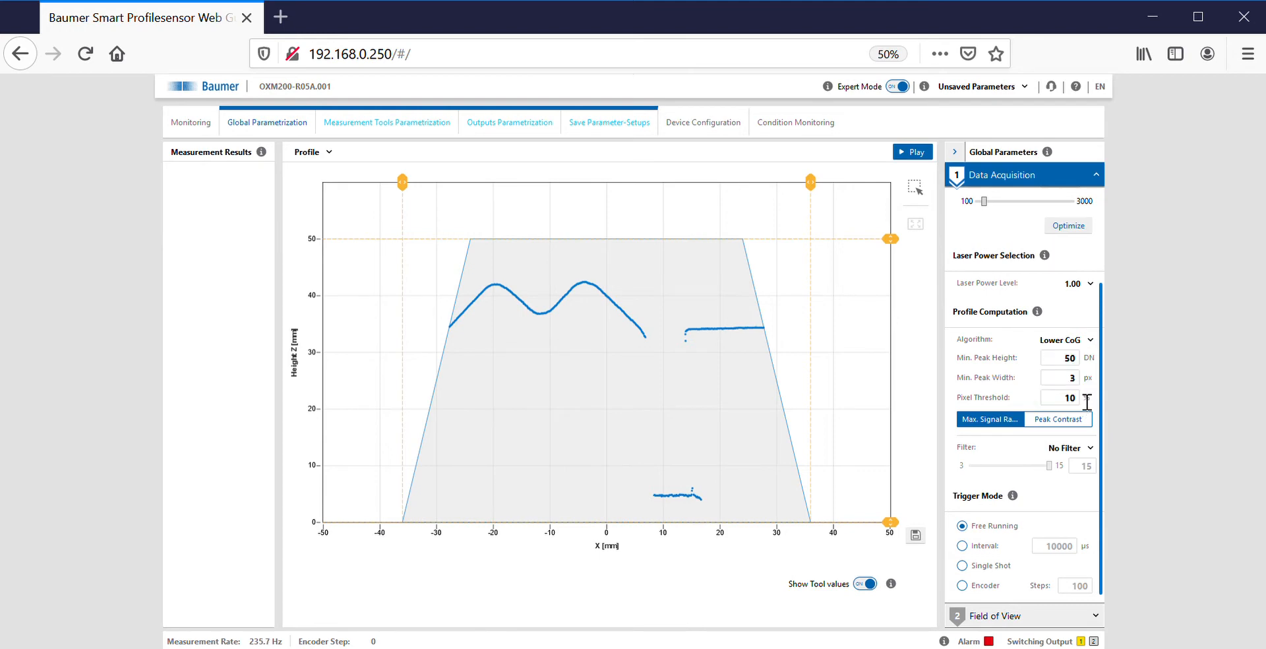
left_click(1081, 341)
left_click(1062, 378)
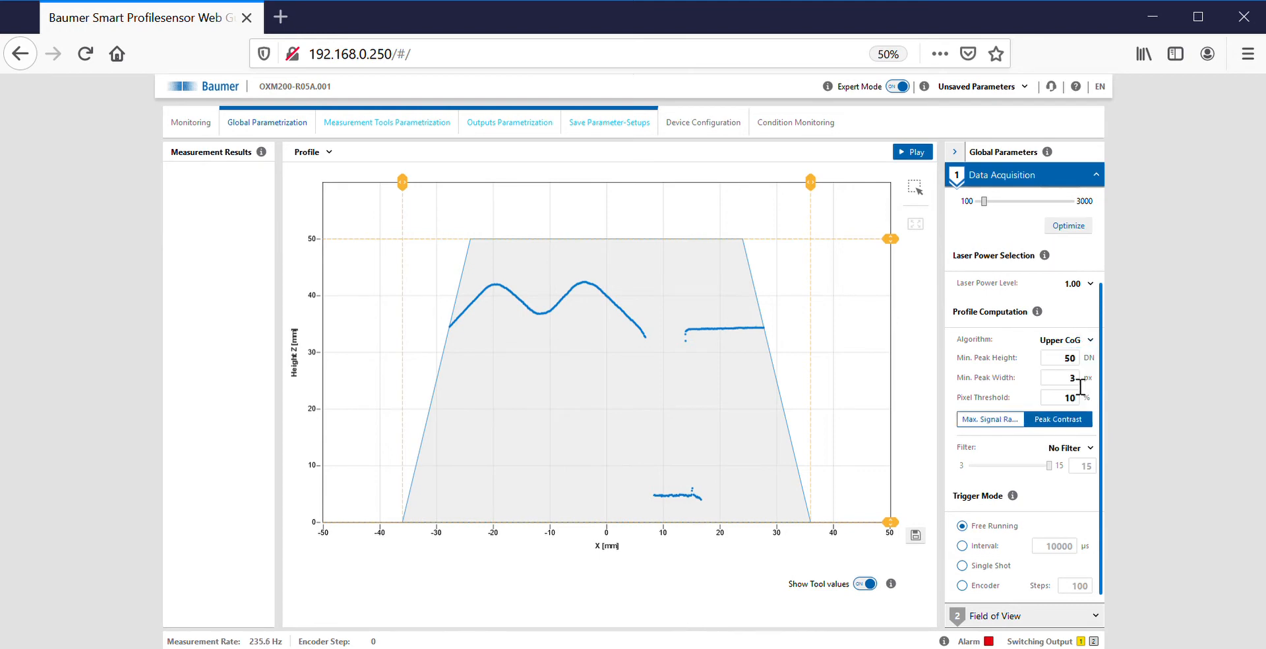
left_click(1076, 344)
left_click(1075, 358)
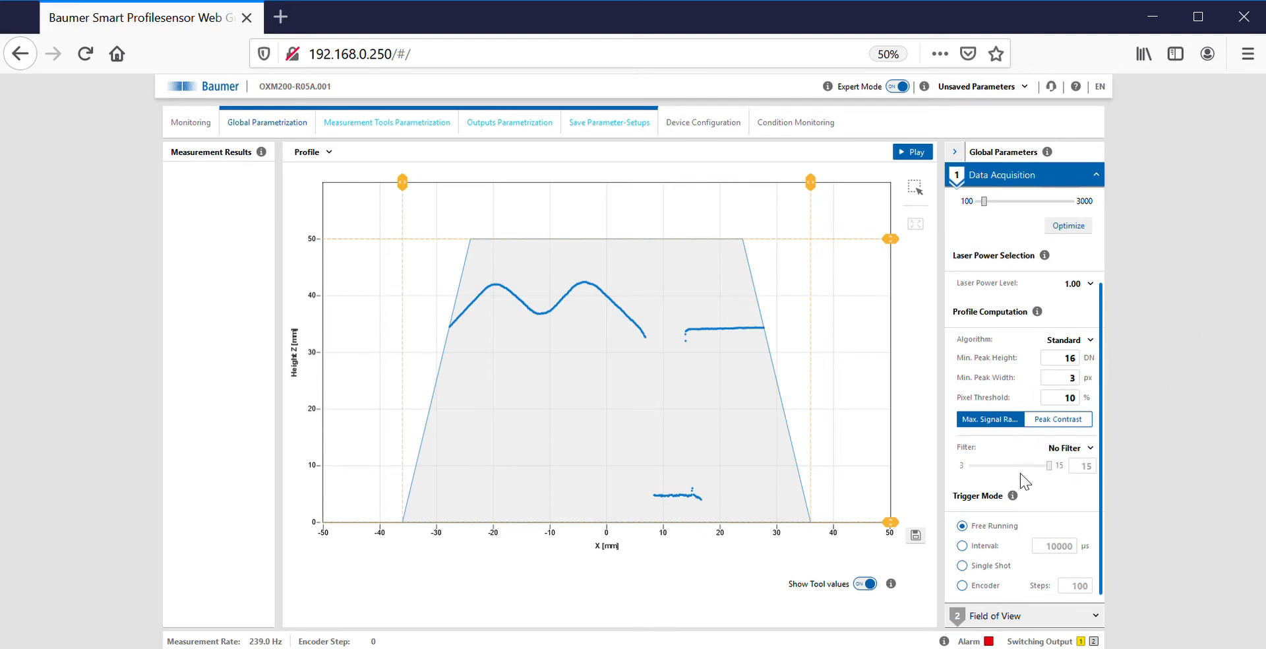
Try the Average profile filter with a size of 3 and restore No Filter
left_click(1080, 449)
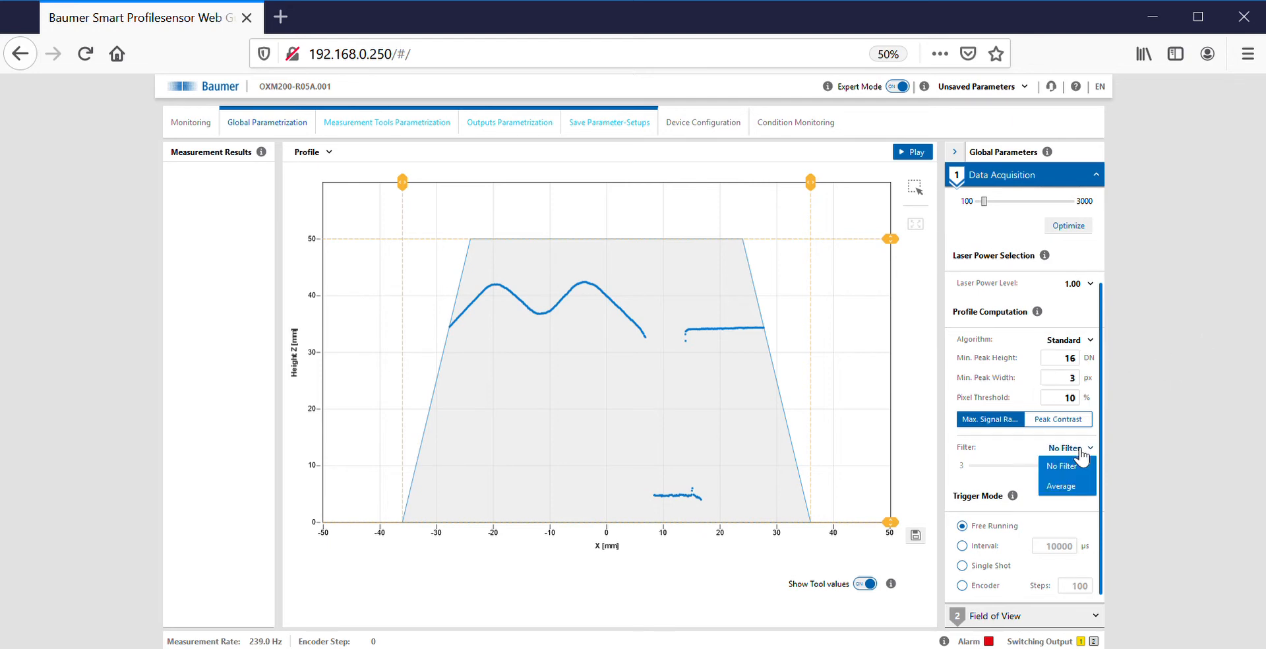
left_click(1078, 488)
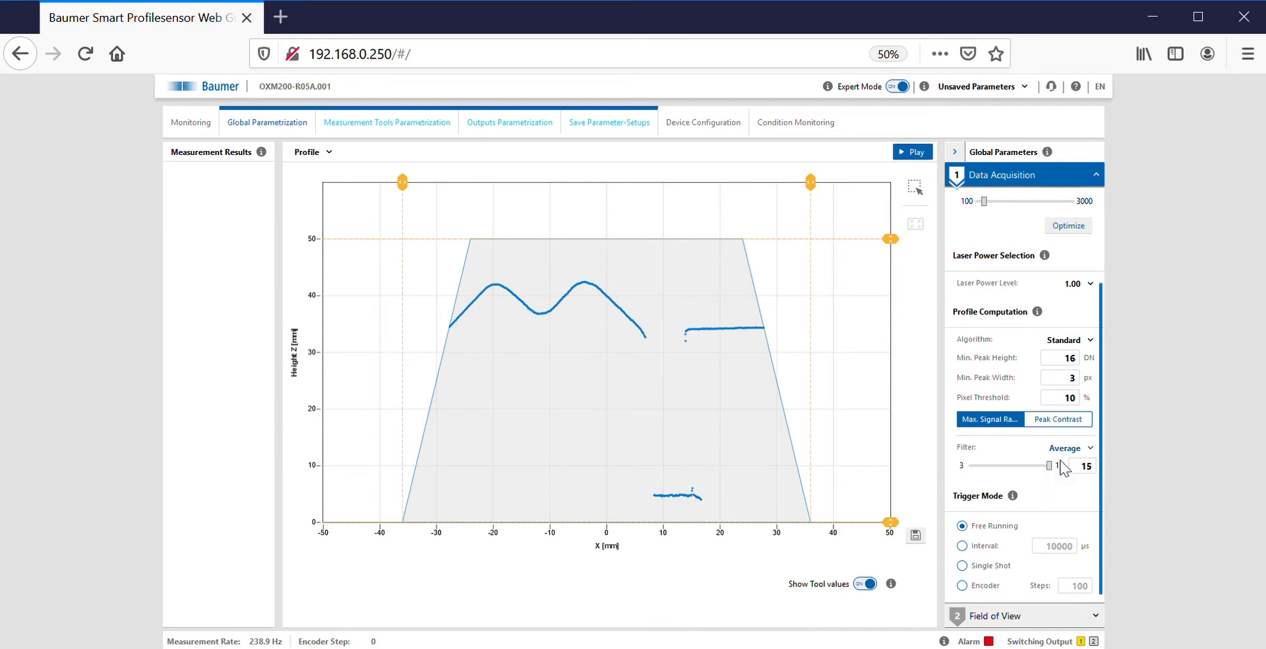
left_click_drag(1049, 466, 974, 474)
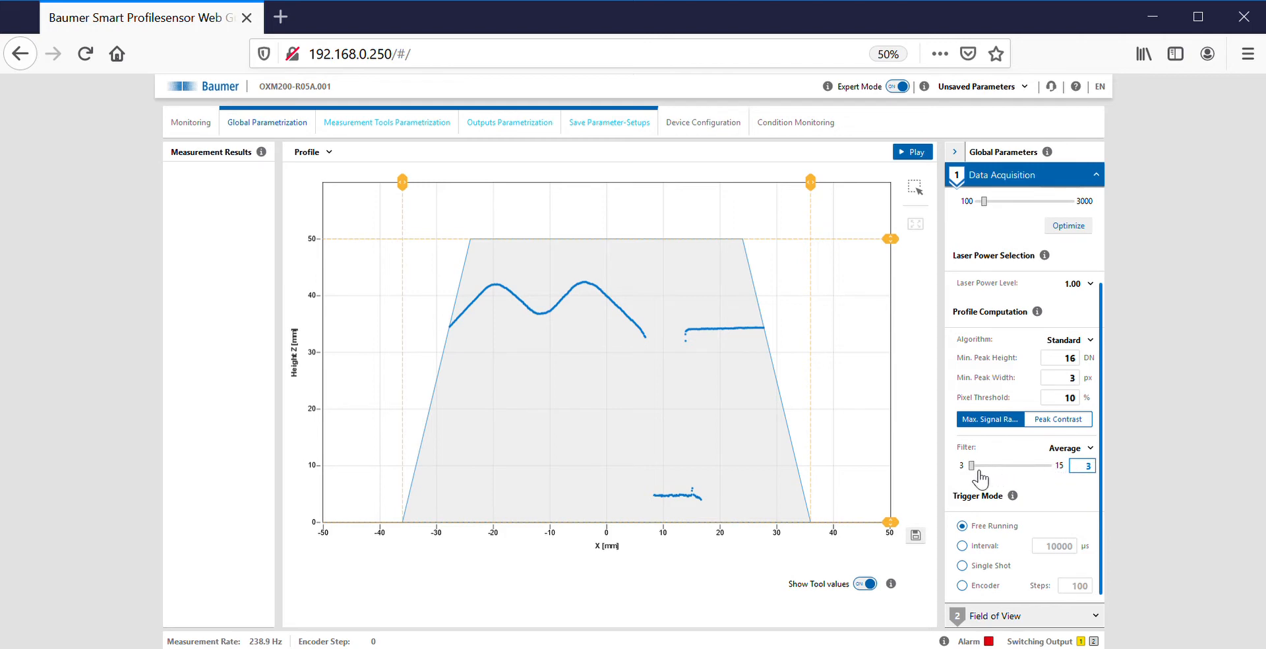
left_click(1072, 450)
left_click(1075, 467)
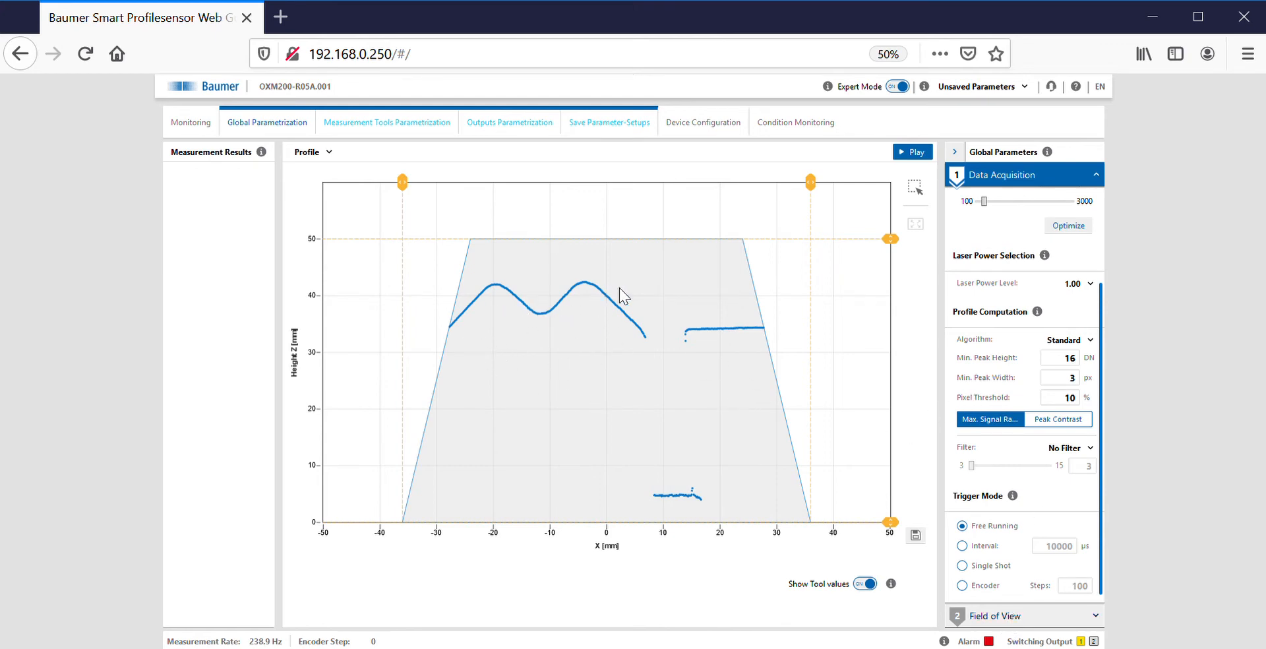
Try field of view limits of -32.5 mm left, 35.5 mm right and 12.6 mm offset, and reset the field of view to maximum
left_click(1025, 618)
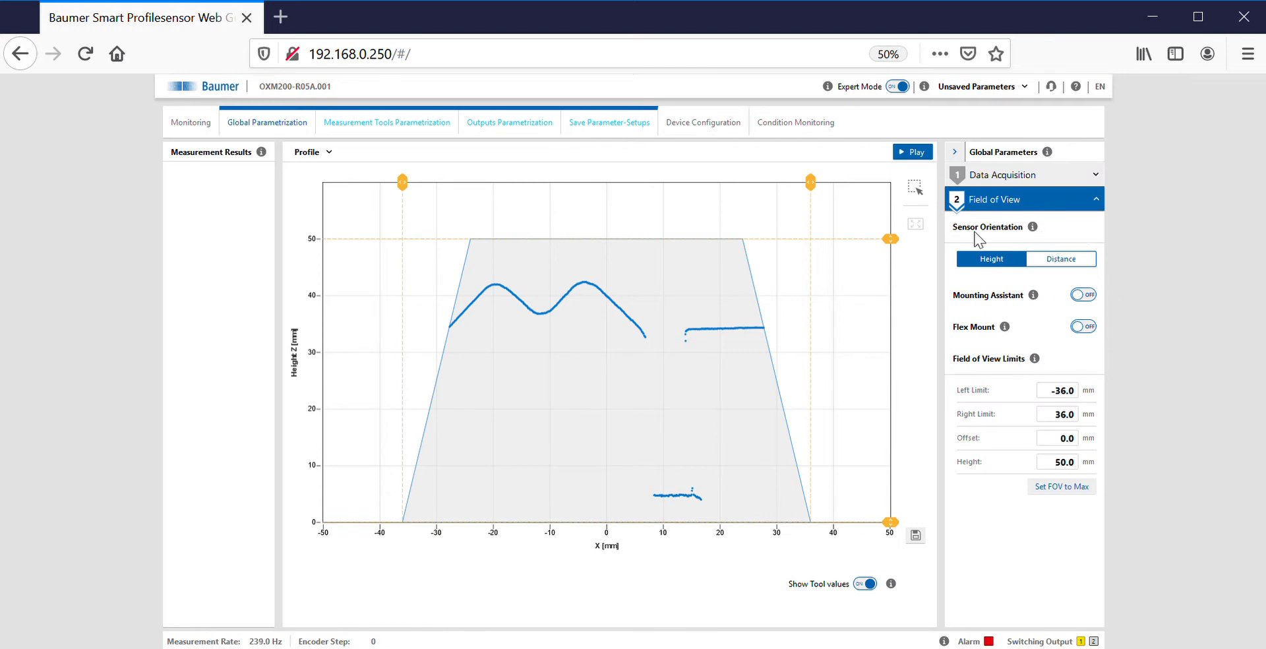
left_click(1077, 490)
mouse_move(811, 184)
left_mouse_down()
mouse_move(730, 194)
mouse_move(807, 192)
left_mouse_up()
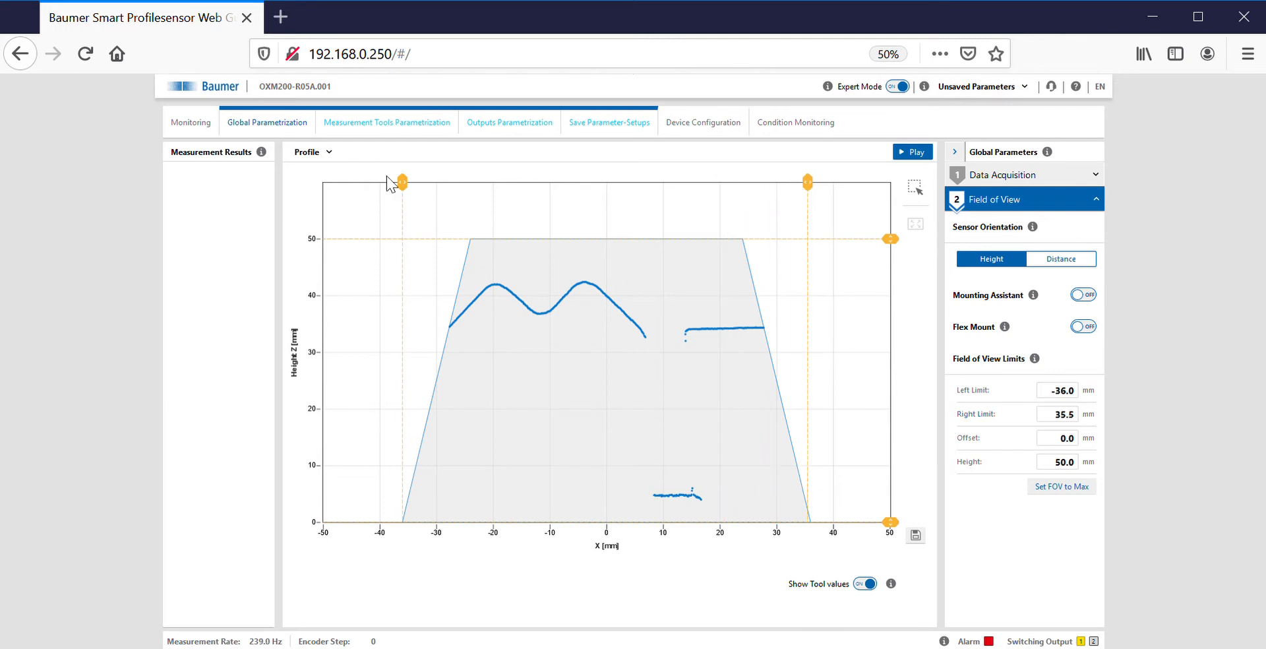
left_click_drag(401, 181, 433, 188)
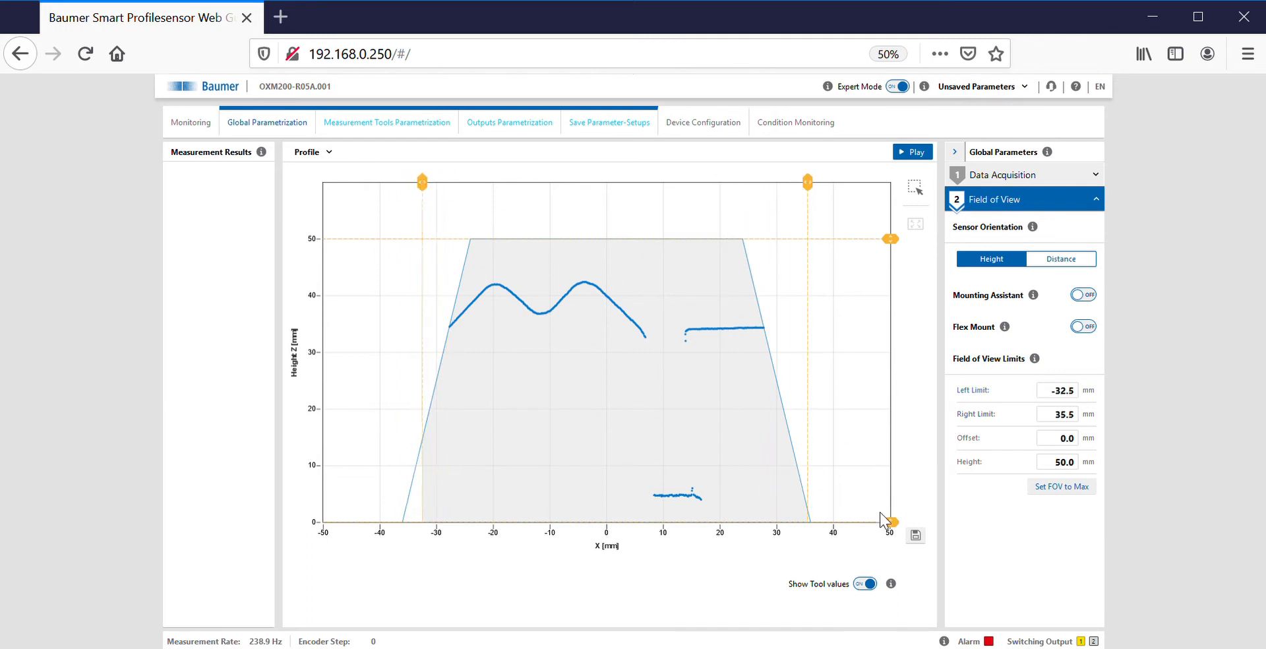
left_click_drag(890, 522, 866, 451)
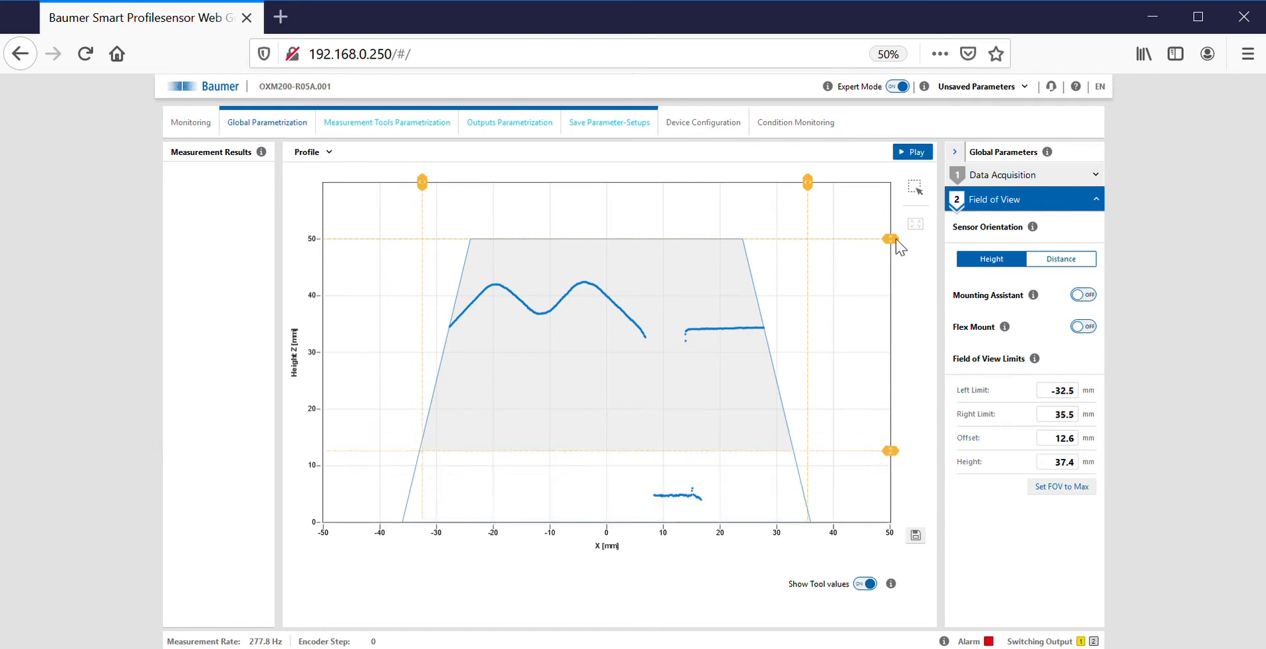
mouse_move(890, 239)
left_mouse_down()
mouse_move(897, 309)
mouse_move(882, 247)
left_mouse_up()
left_click(1052, 486)
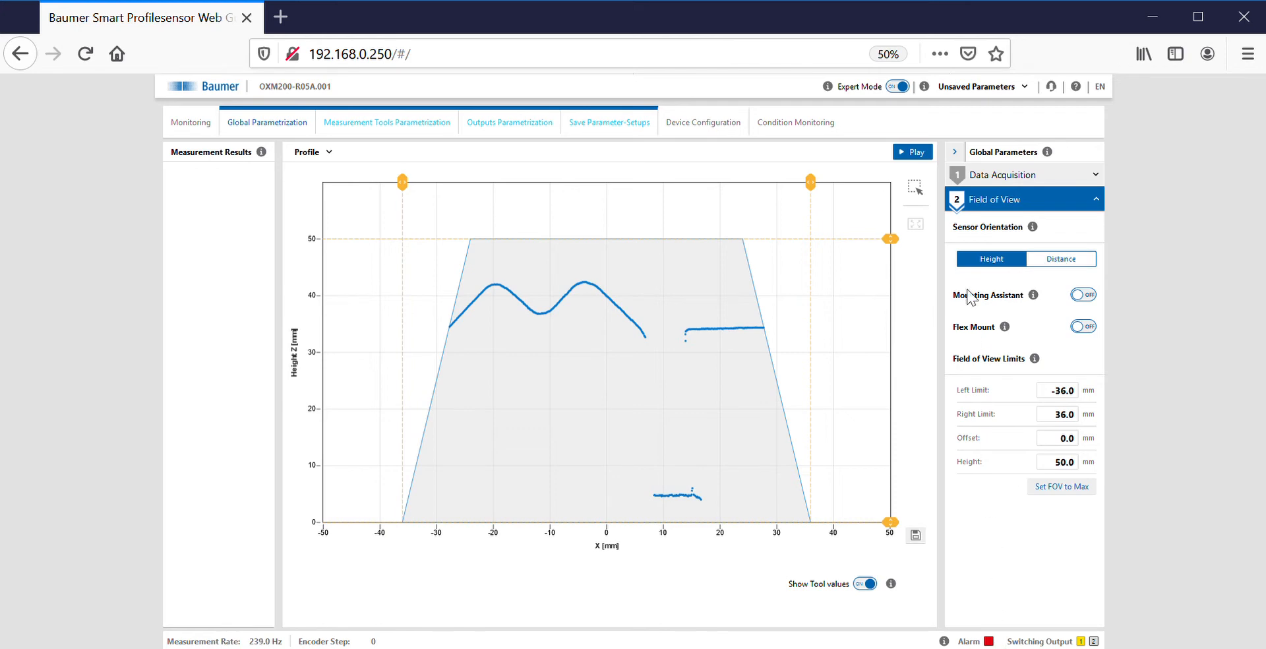
Add a Height / Distance measurement tool in the measurement tools parametrization
left_click(382, 125)
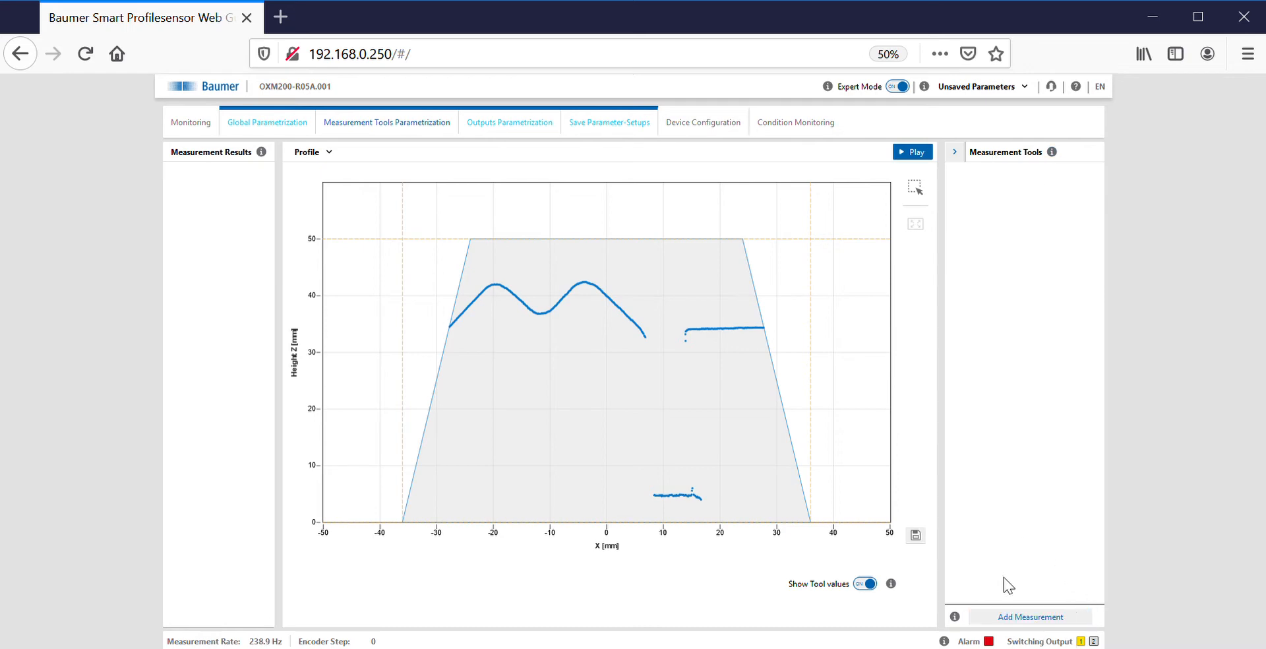
left_click(1031, 616)
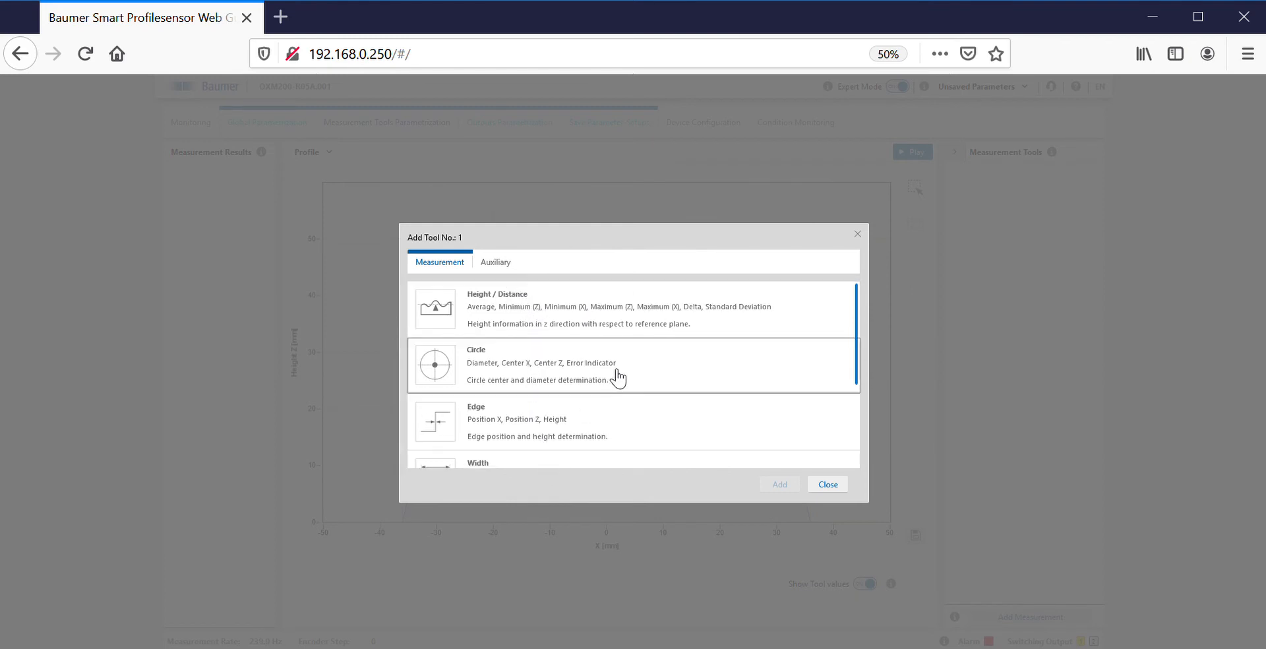
scroll(617, 377, "down", 3)
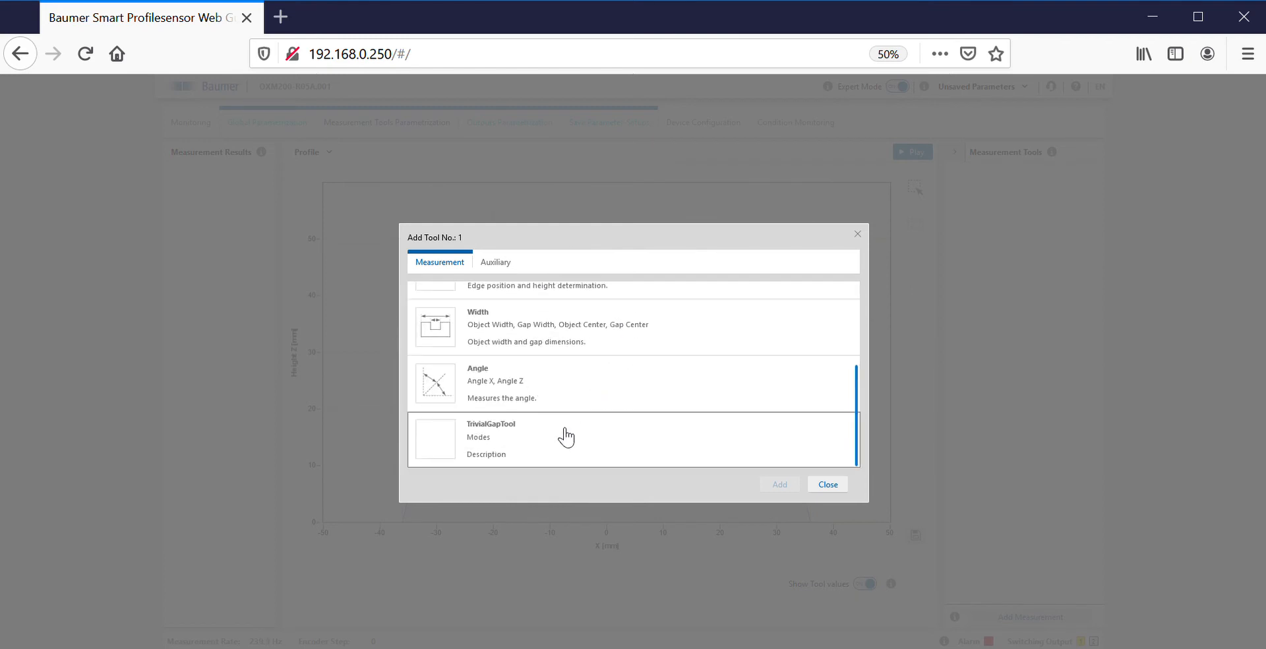
scroll(585, 395, "up", 3)
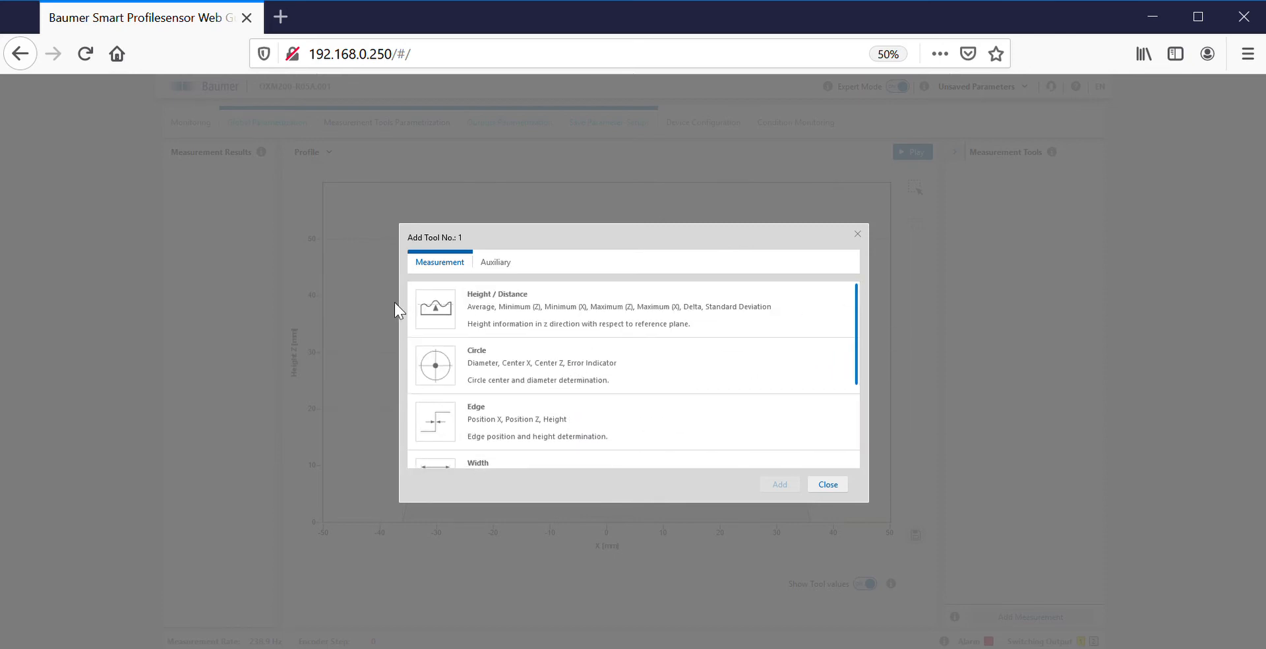
left_click(573, 309)
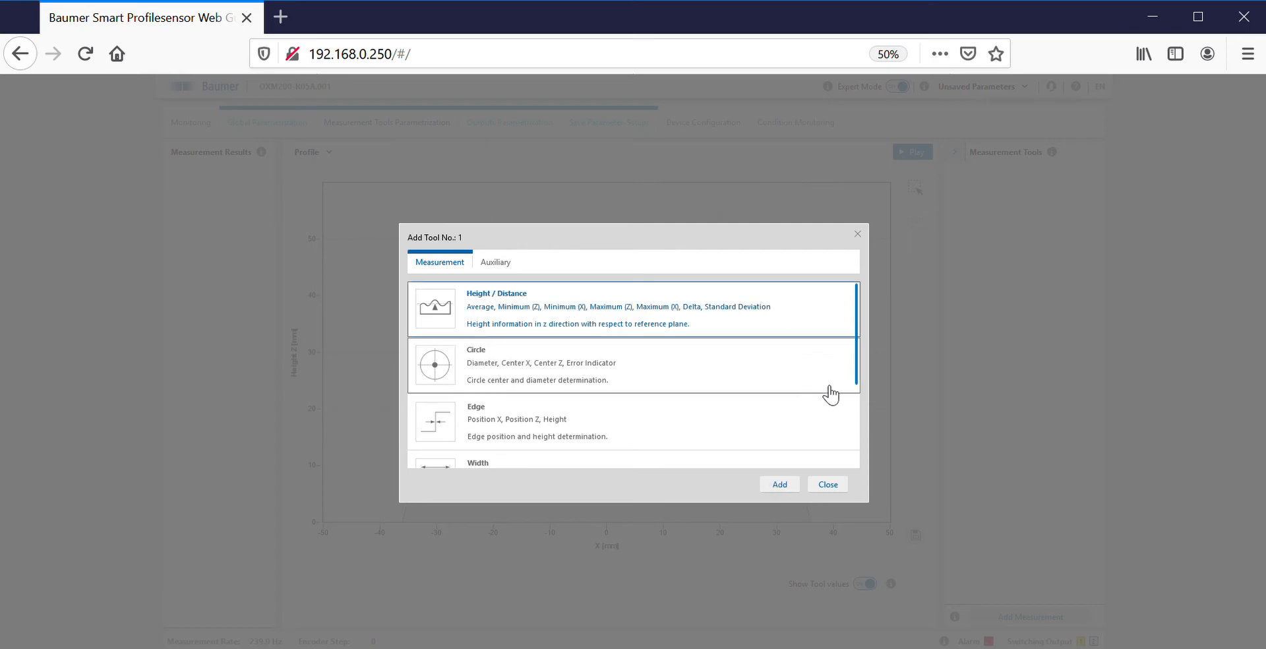
left_click(779, 484)
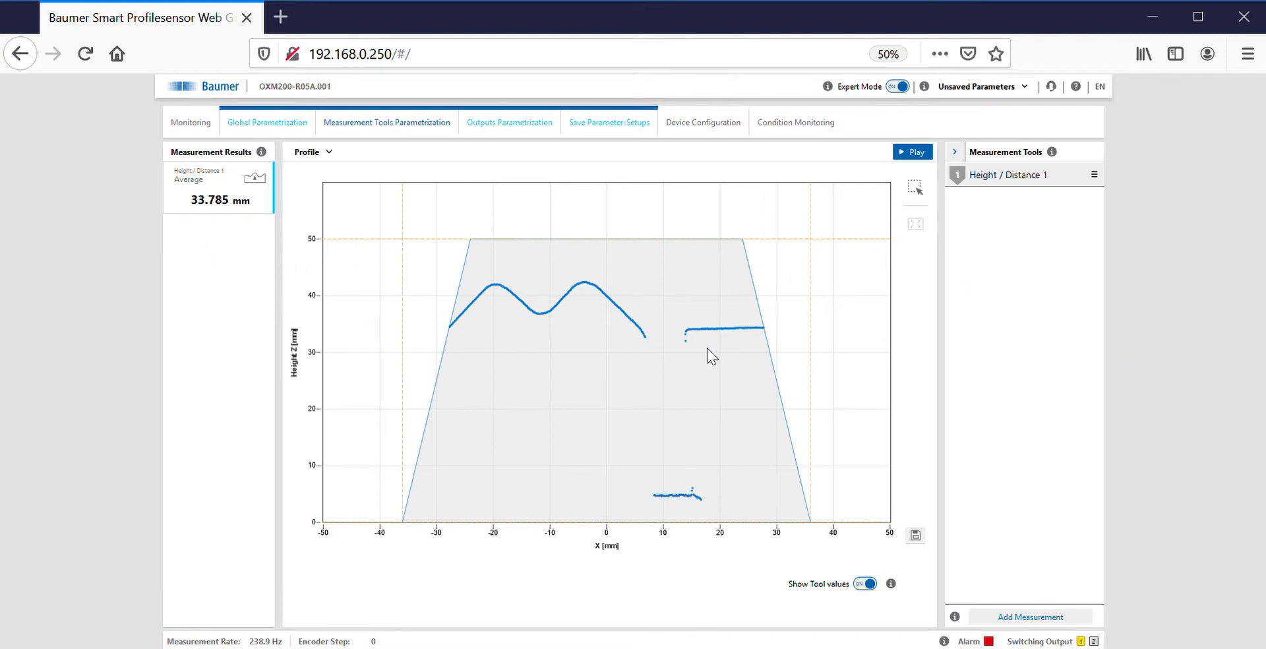
Limit the Height / Distance tool's region of interest to the wavy profile, about -27.99 to 7.67 mm across and 31.69 to 43.59 mm high
left_click(1024, 185)
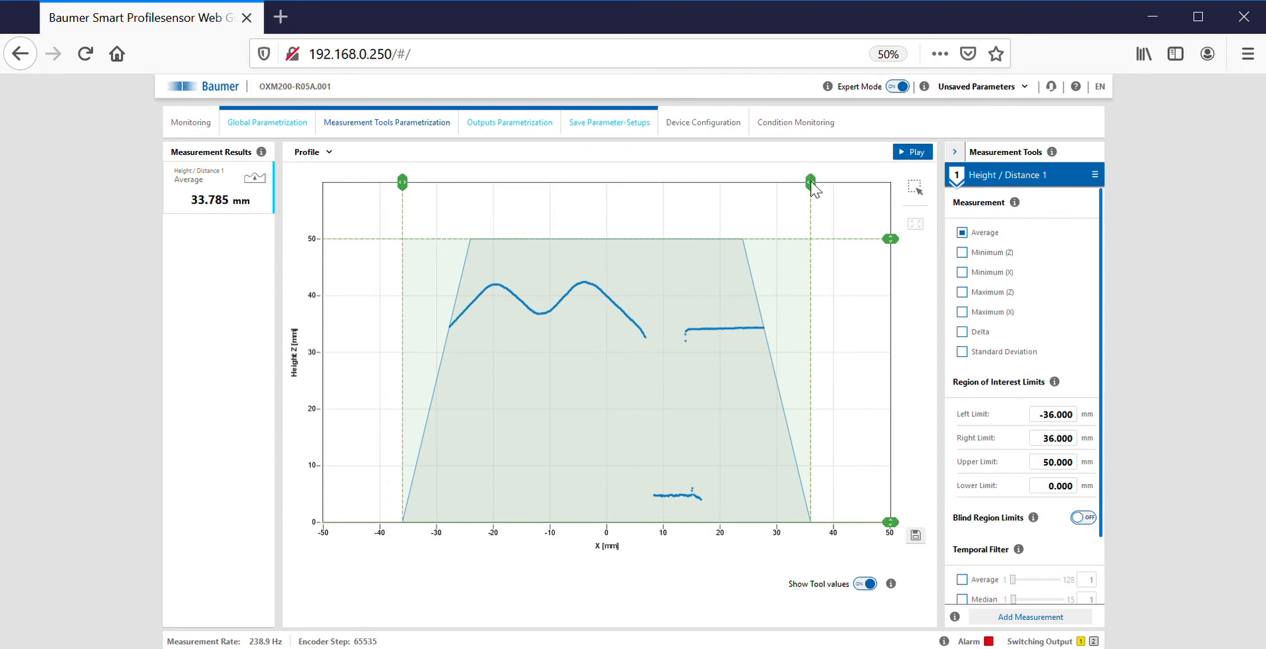
left_click_drag(812, 190, 651, 188)
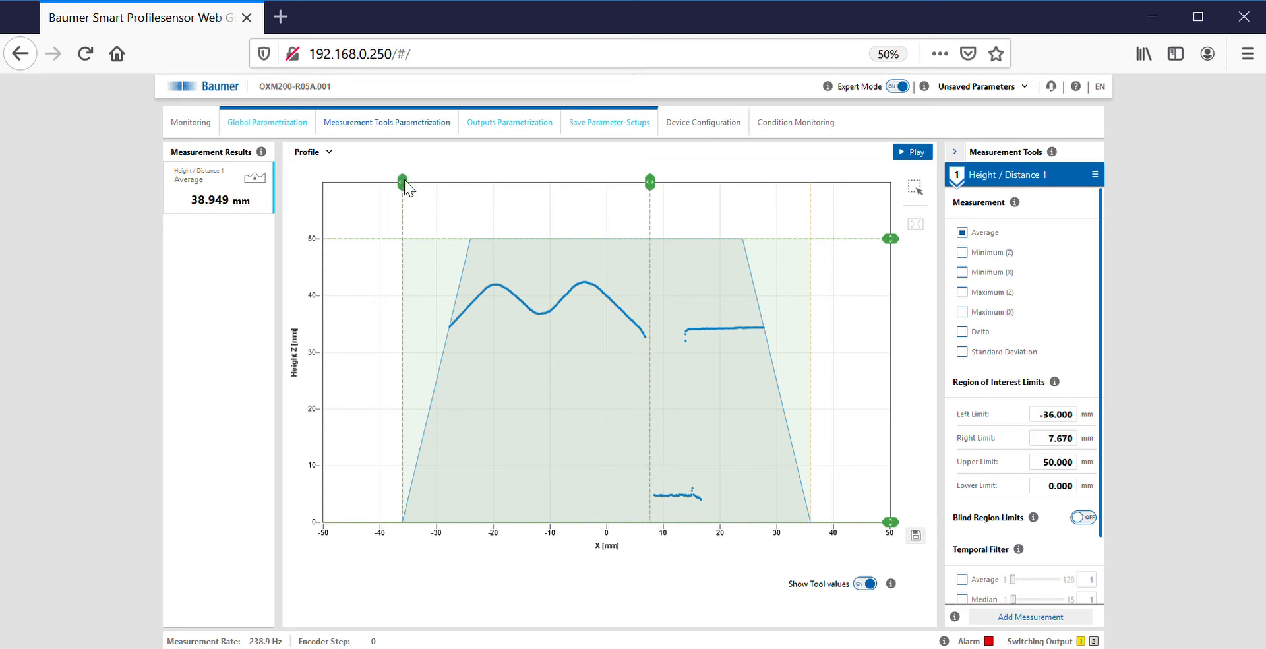
left_click_drag(405, 183, 450, 188)
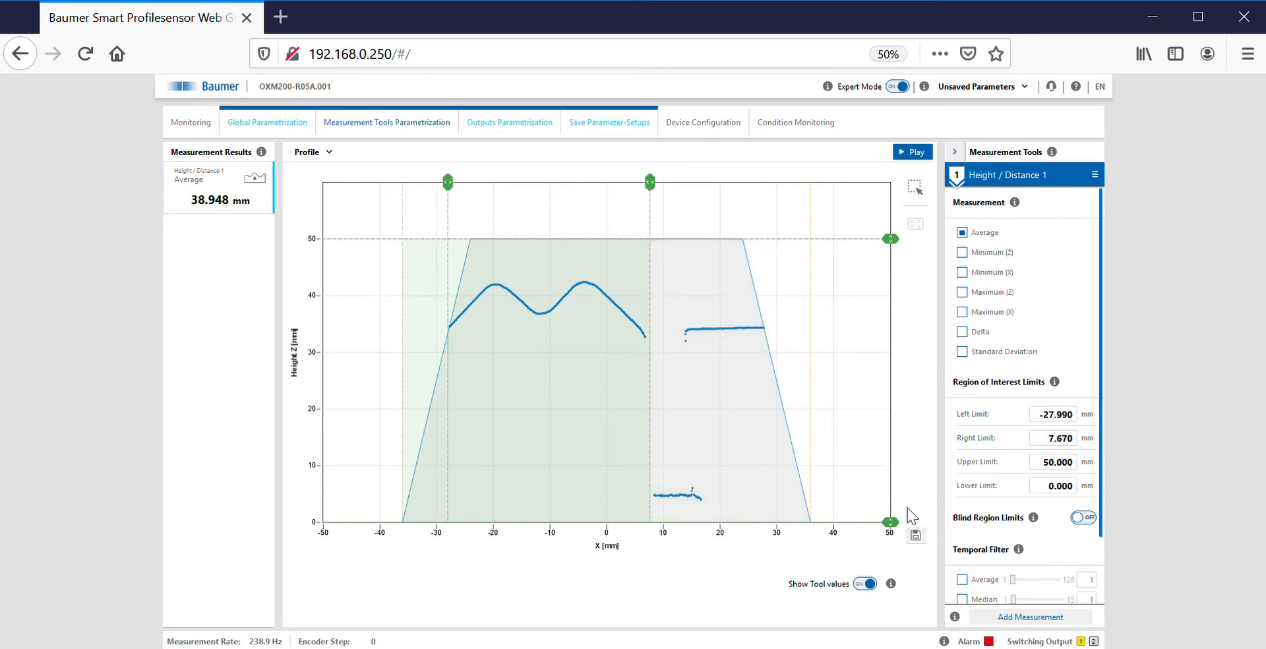
left_click_drag(890, 522, 832, 343)
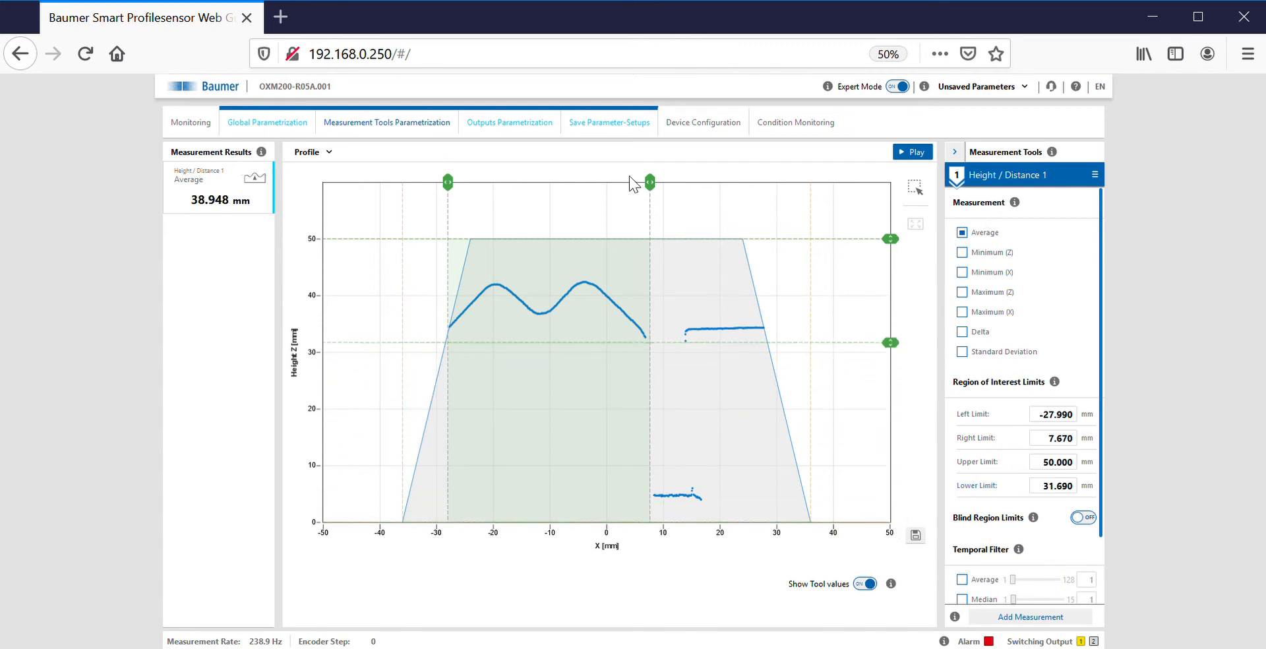
left_click_drag(895, 239, 895, 275)
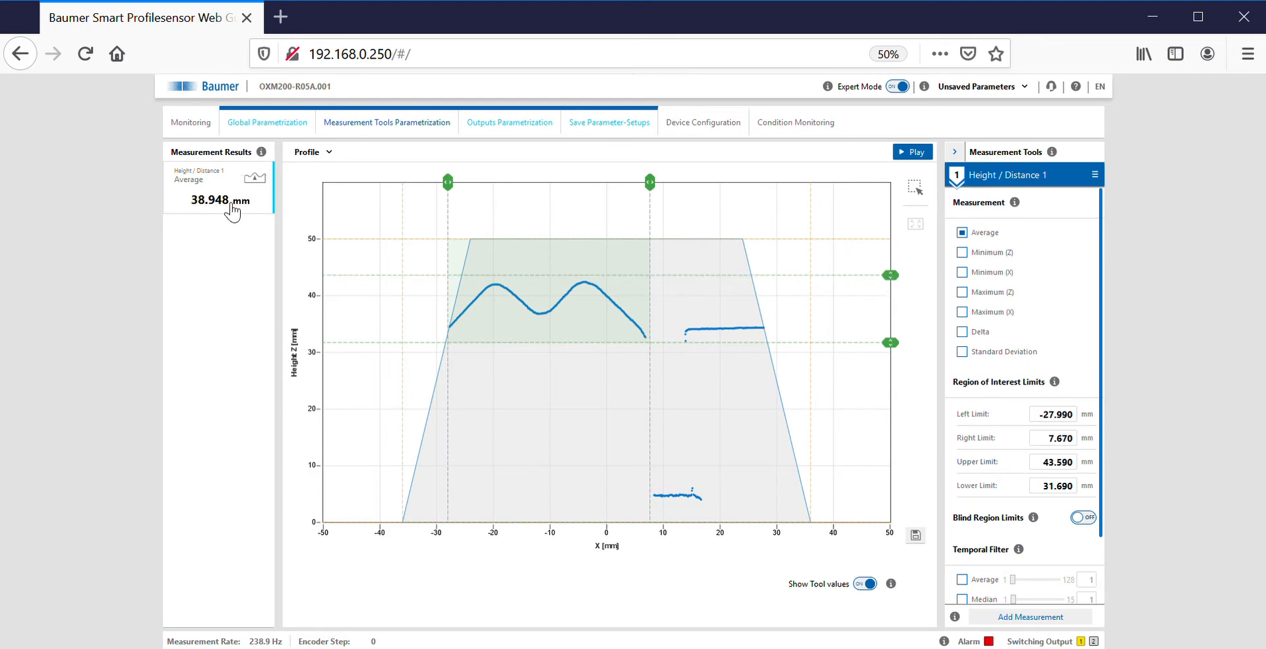
Enable the Minimum (Z) and Maximum (Z) measurements of the Height / Distance tool and start the live profile display
left_click(1000, 258)
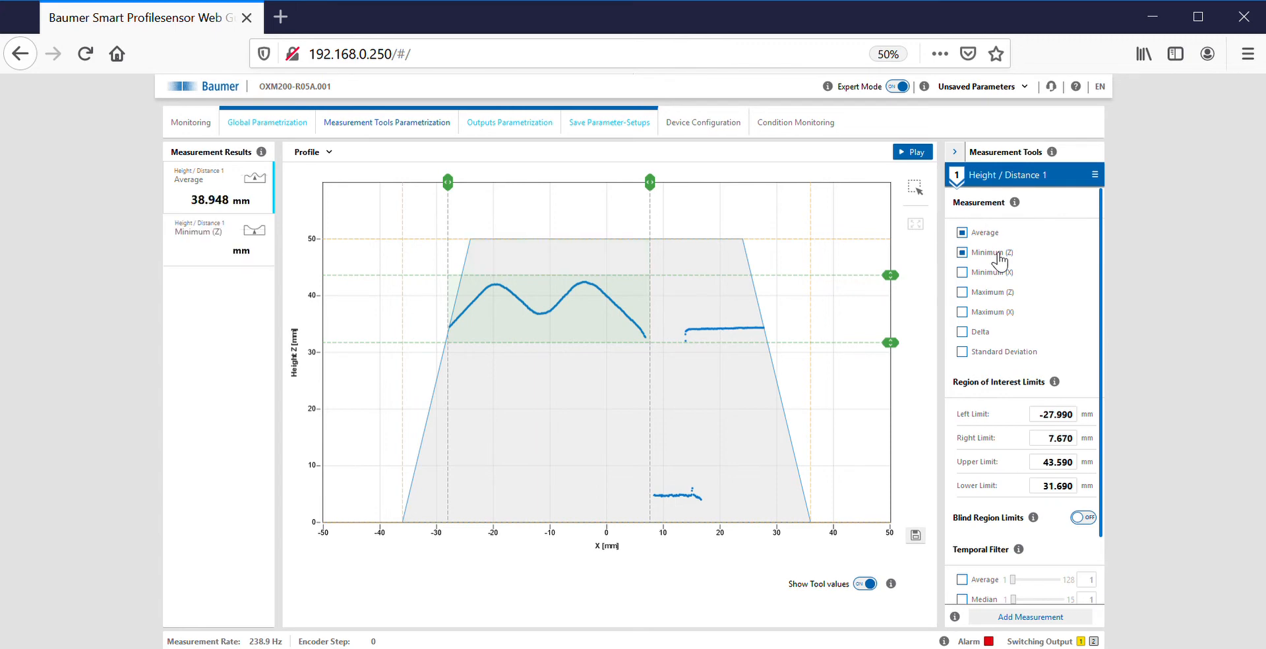
left_click(997, 302)
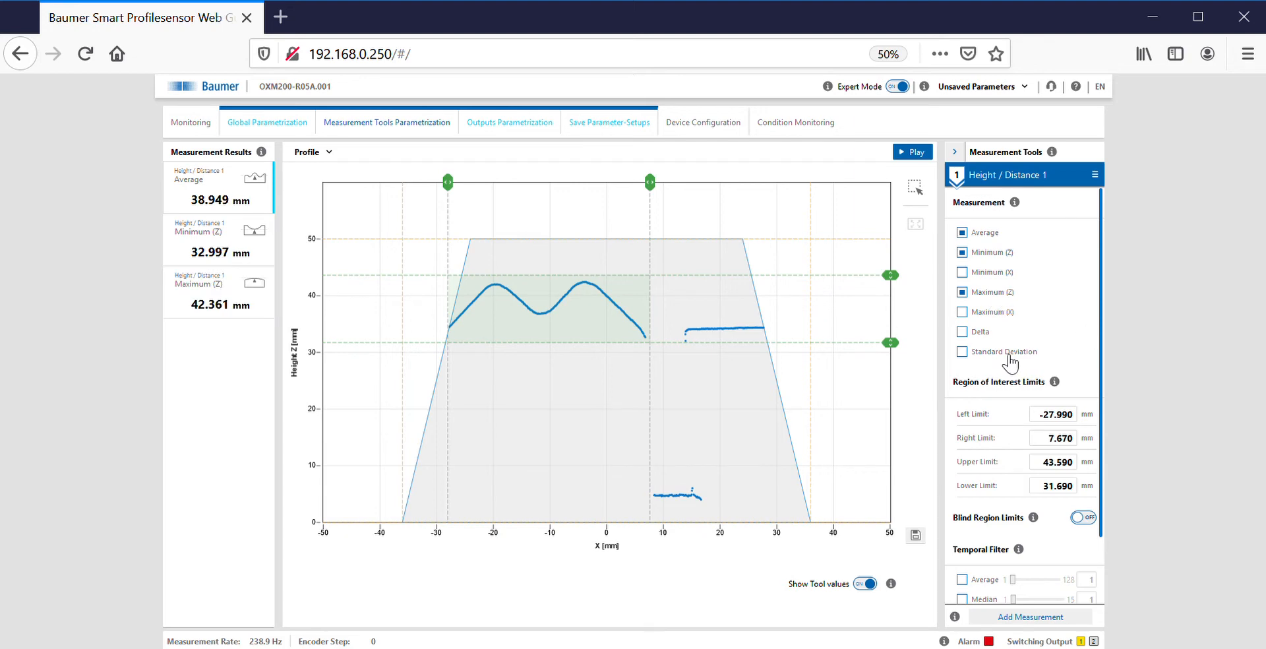
left_click(915, 153)
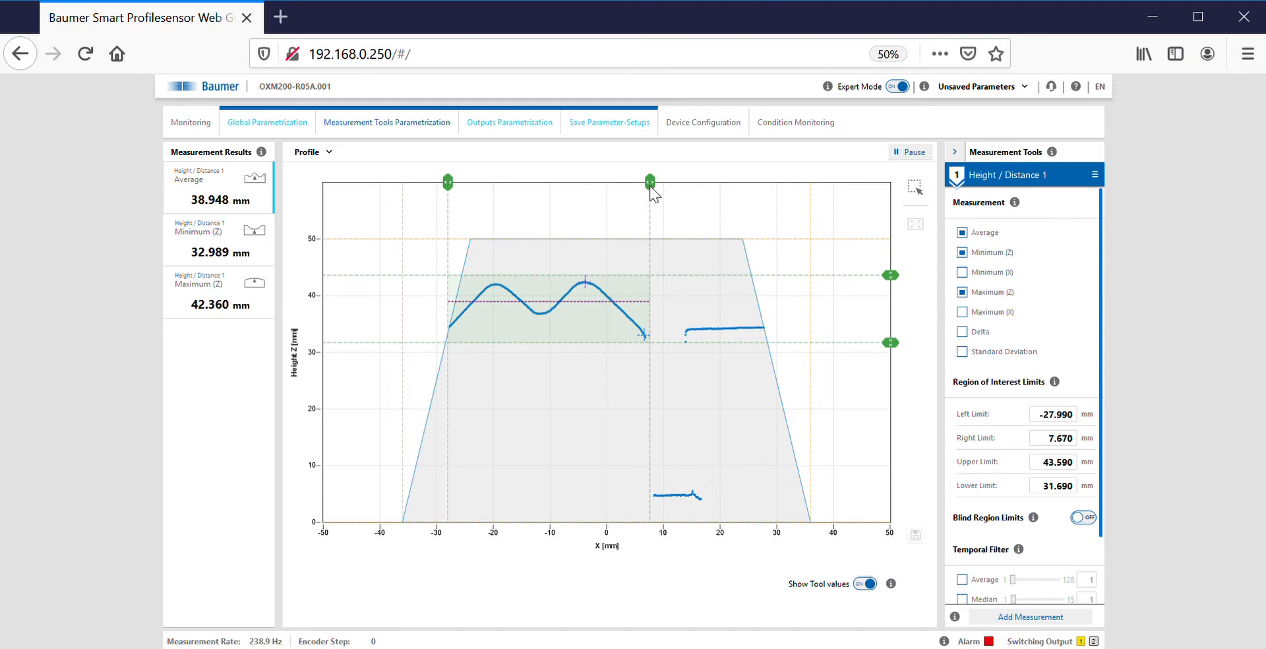
Try the region of interest around the short flat profile, with limits of about 14.76 mm left, 27.02 mm right and 37.53 mm upper
left_click_drag(649, 183, 762, 198)
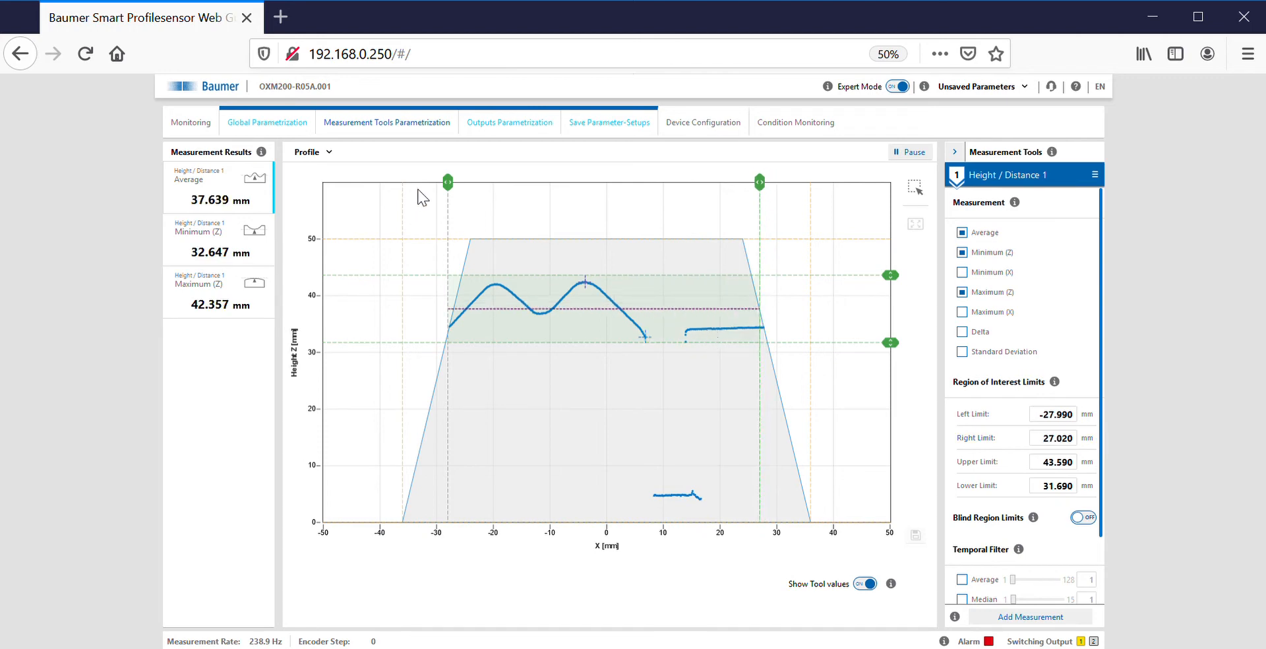
left_click_drag(450, 183, 695, 197)
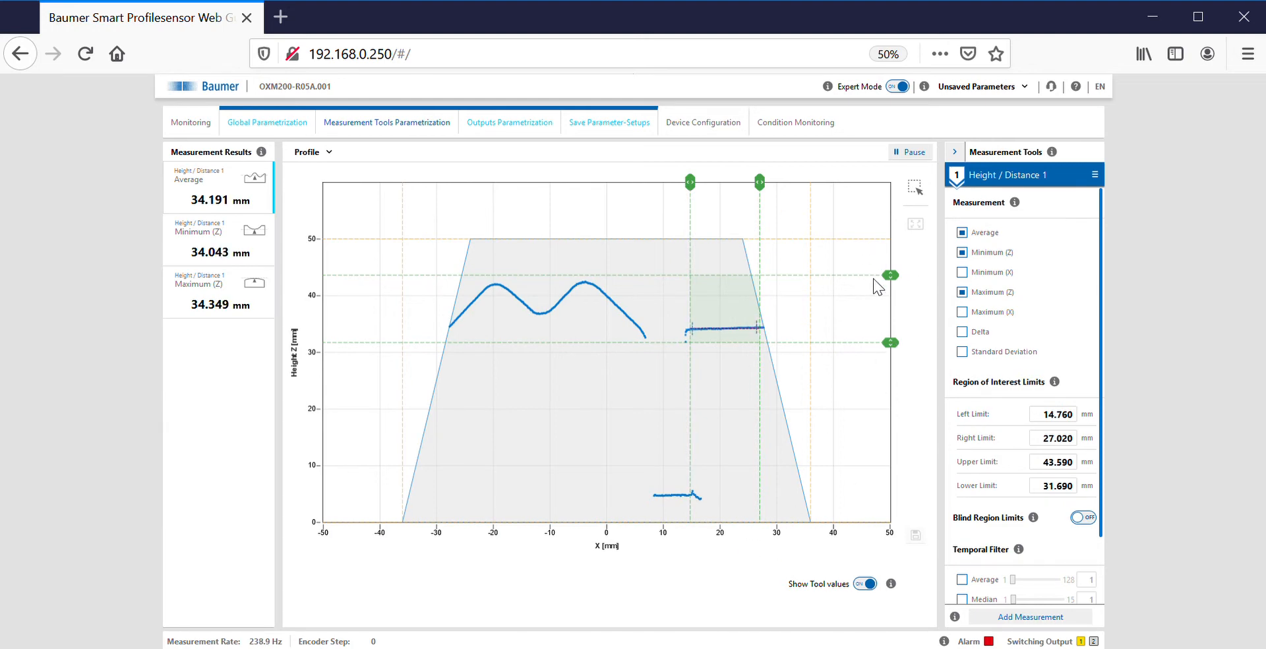
left_click_drag(890, 275, 891, 310)
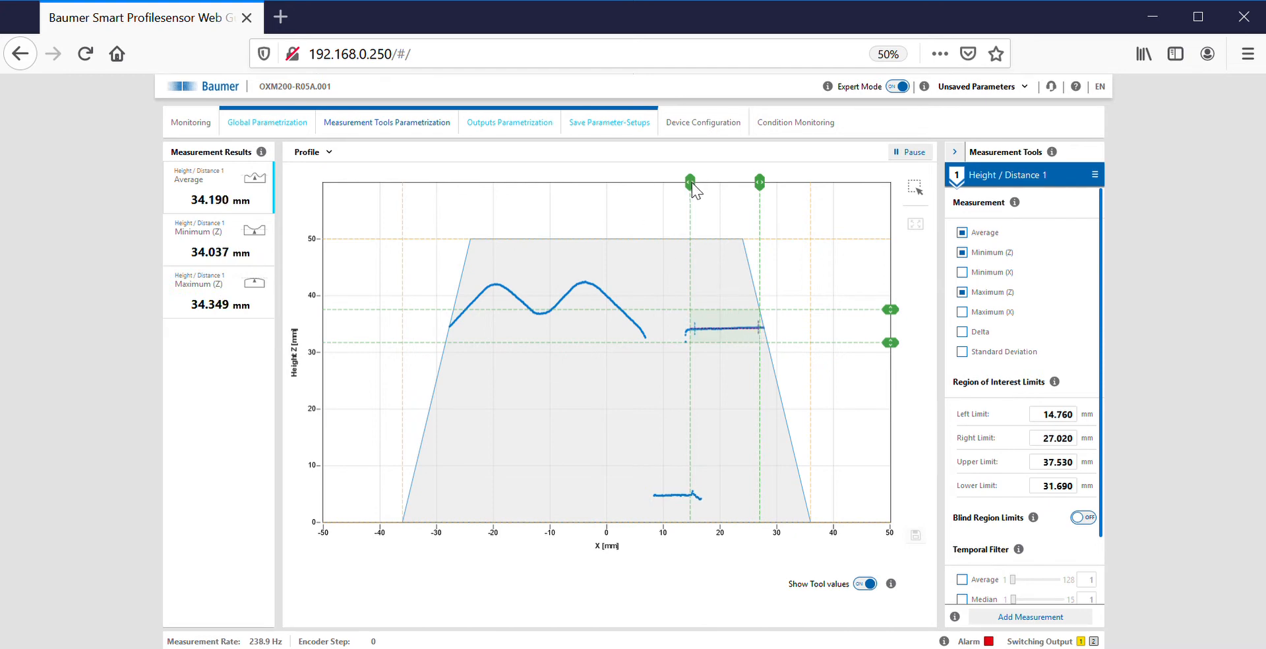
Move the region of interest back over the wavy profile, about -27.47 to 7.84 mm, and enable the Delta measurement
left_click_drag(691, 183, 454, 173)
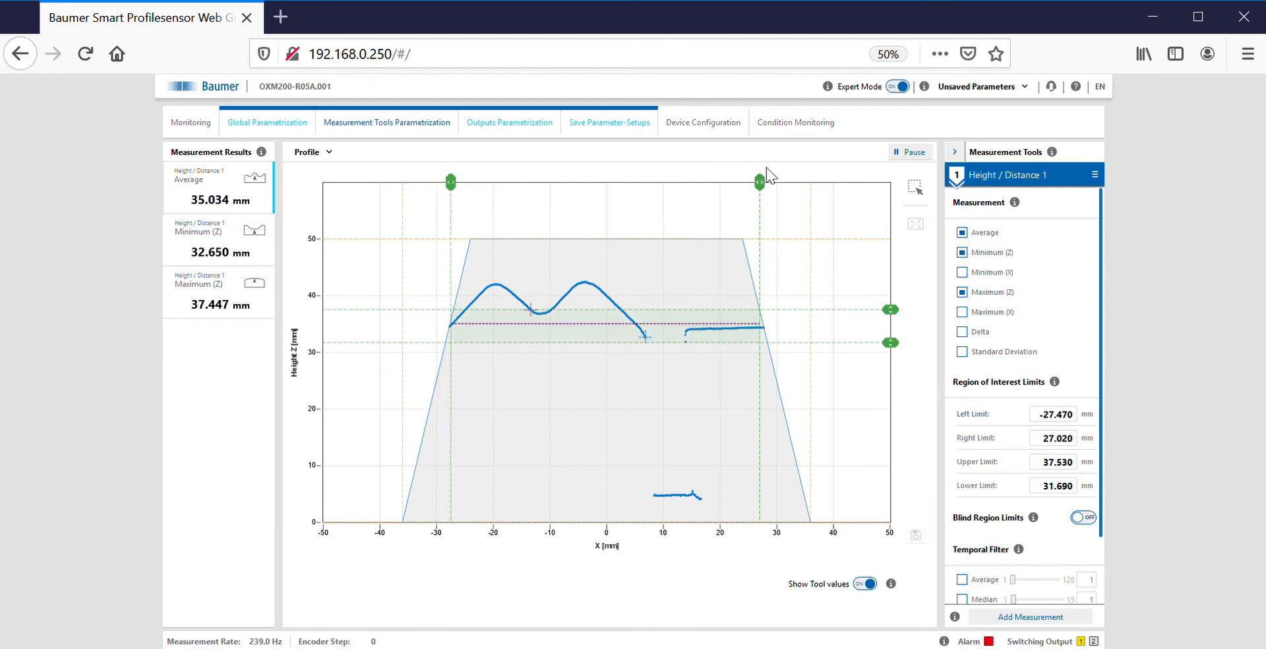
left_click_drag(761, 184, 651, 184)
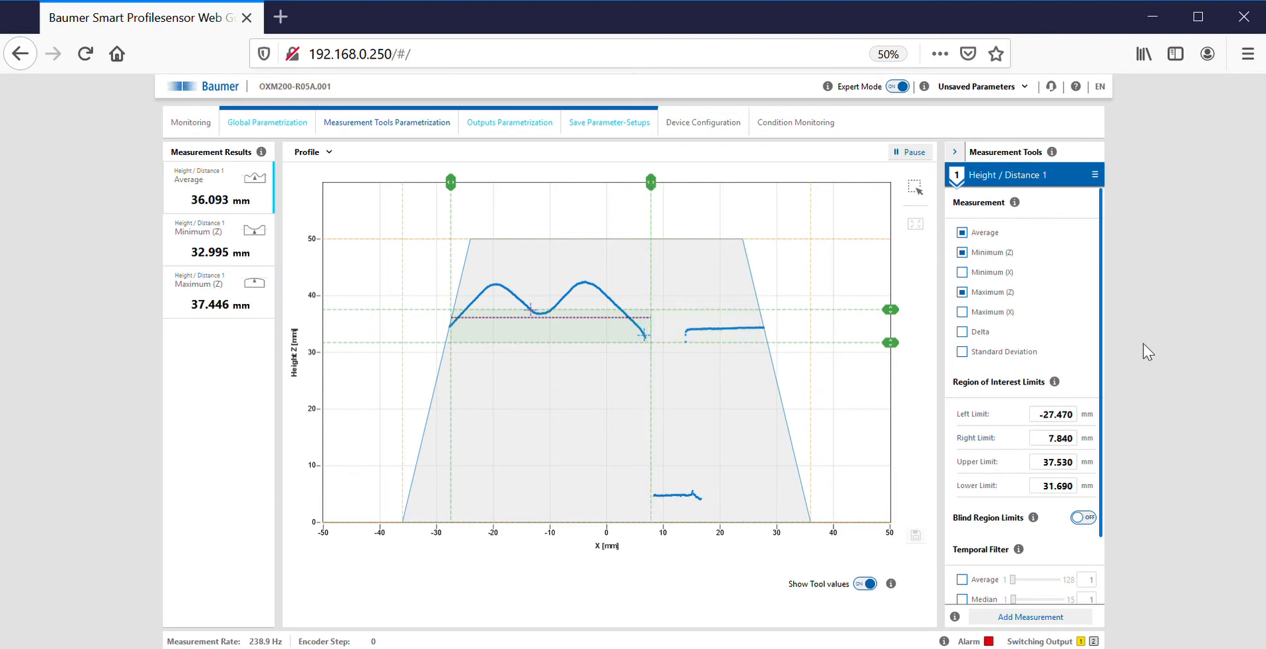
left_click(989, 335)
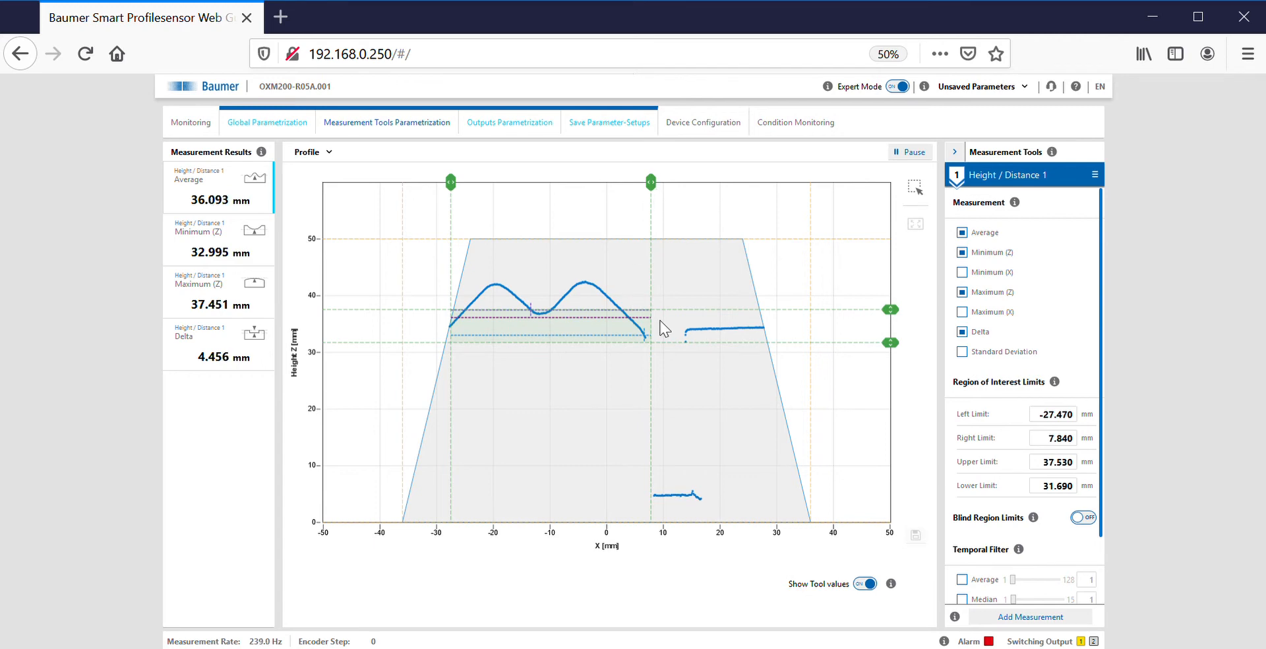
Tighten the region of interest around both peaks and the valley, about -23.51 to 0.80 mm across and 36.43 to 44.20 mm high
left_click_drag(889, 310, 879, 273)
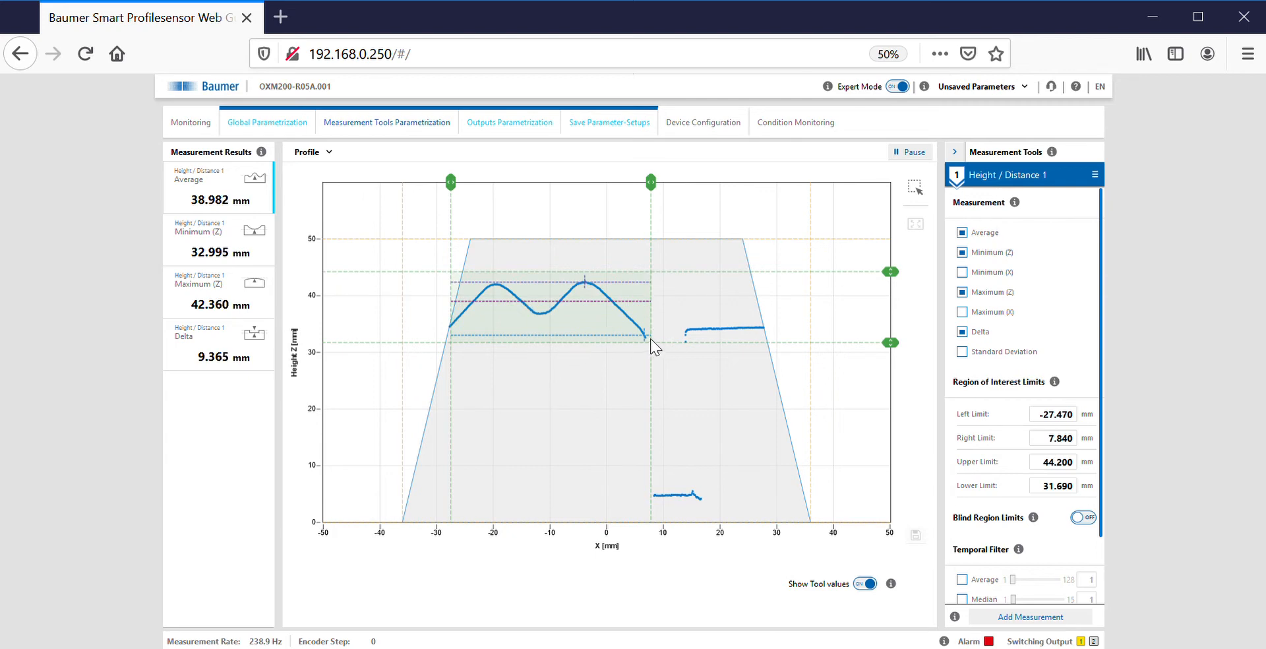
left_click_drag(892, 343, 890, 320)
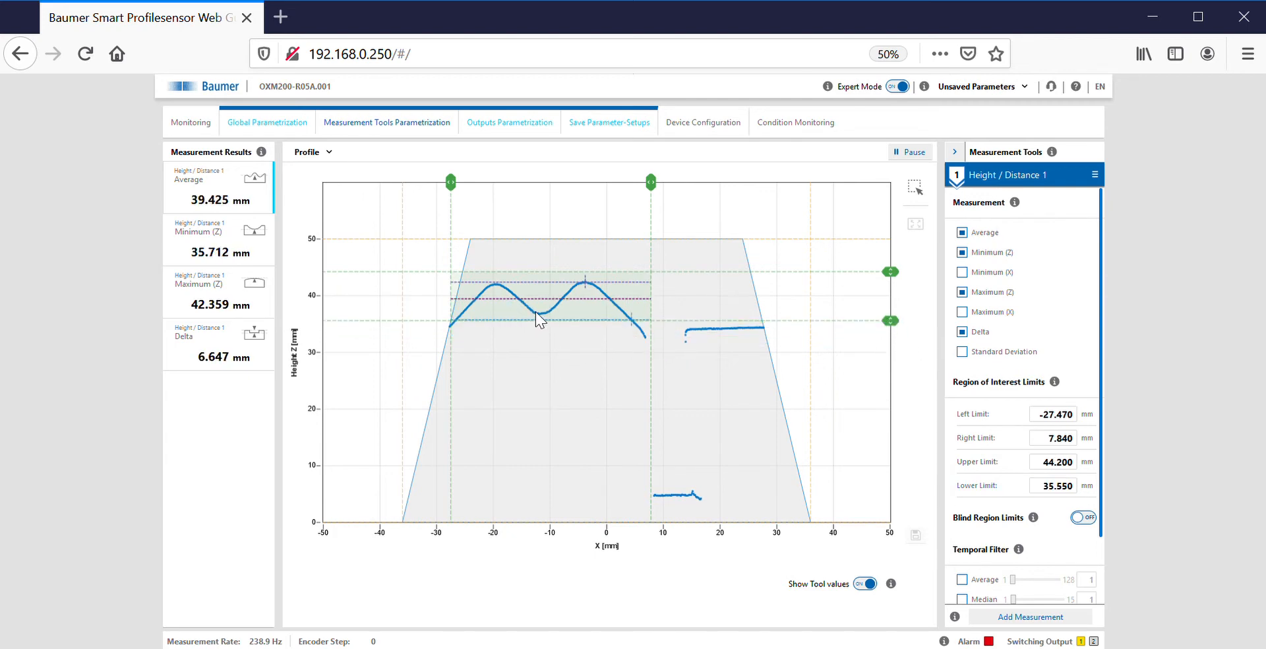
left_click_drag(888, 323, 888, 318)
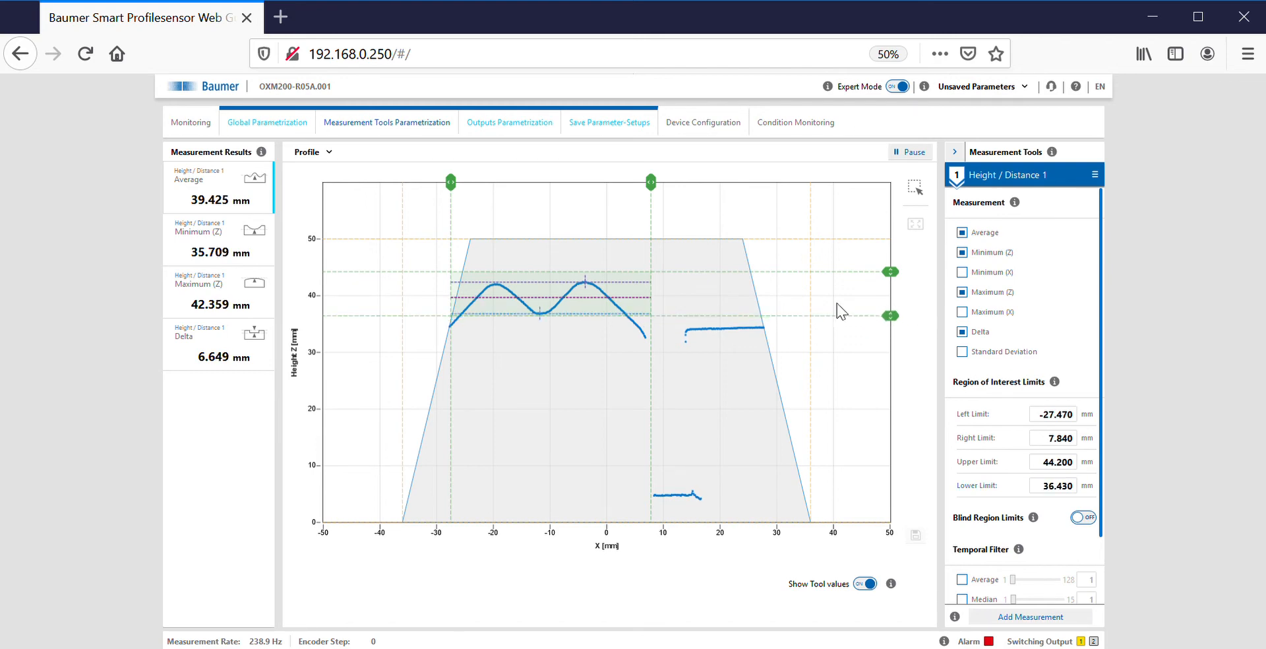
left_click_drag(651, 183, 611, 184)
left_click_drag(455, 187, 468, 182)
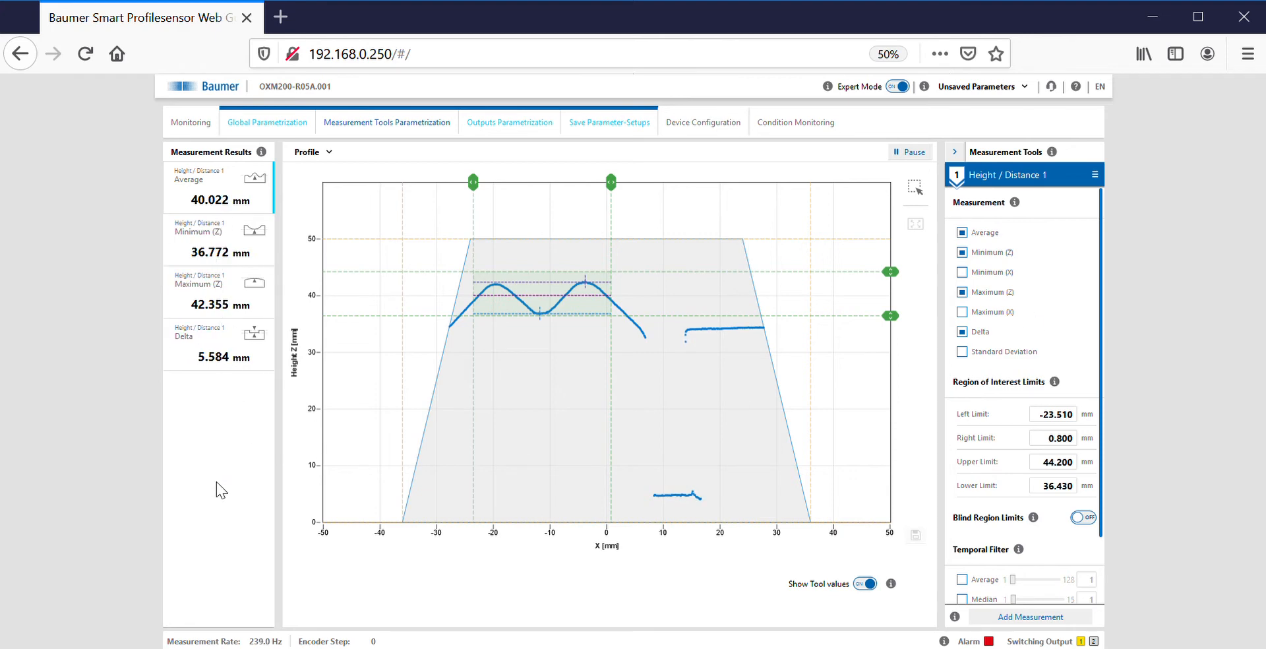
Switch the Delta measurement off and back on, and disable the Average measurement of the Height / Distance tool
left_click(982, 338)
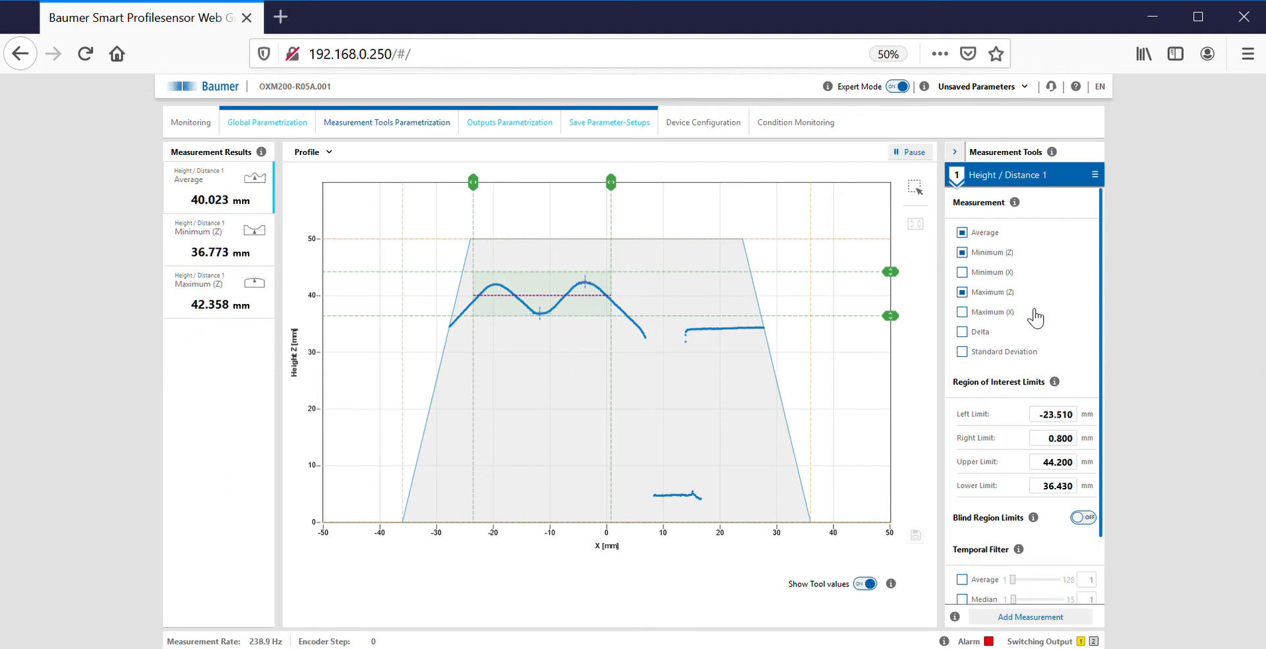
left_click(986, 337)
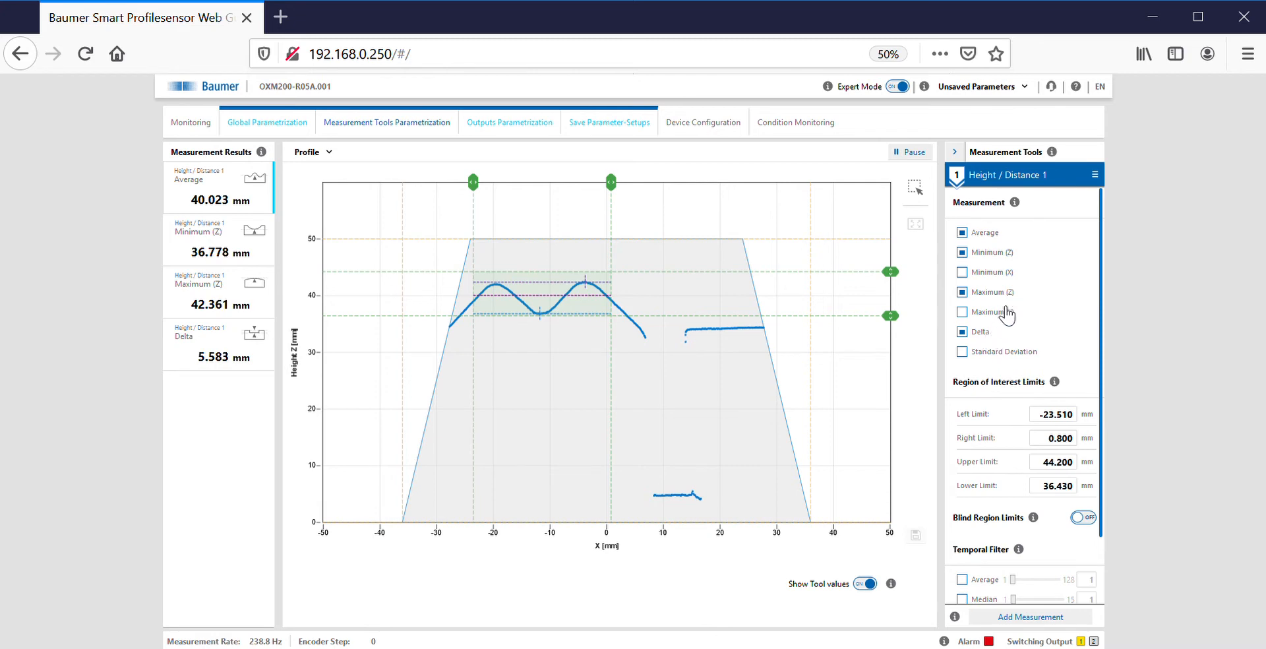
left_click(985, 235)
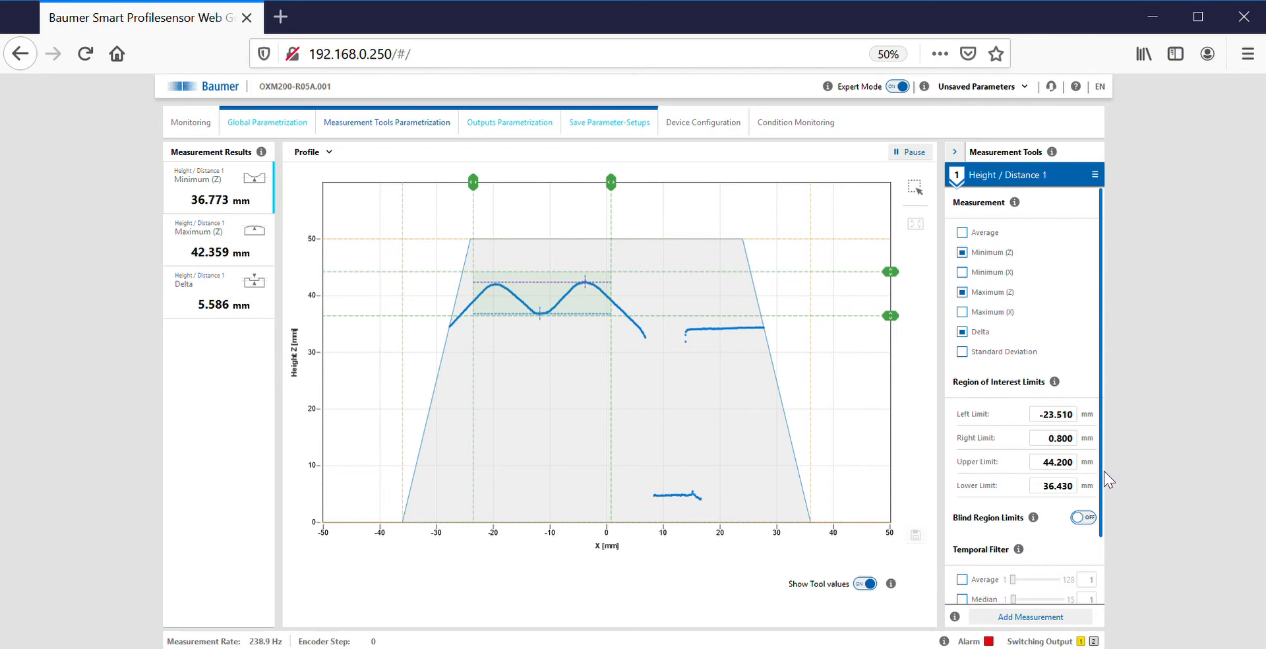
Add an Angle measurement tool as the second tool
left_click(1034, 616)
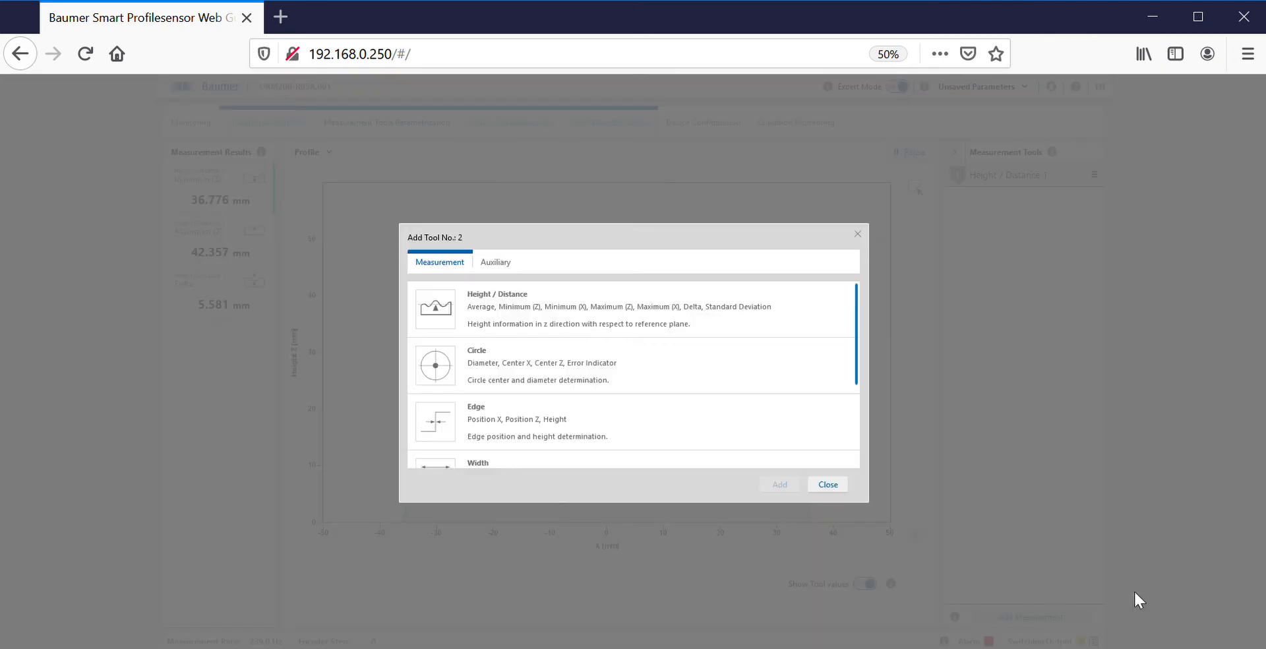
scroll(556, 432, "down", 1)
scroll(557, 428, "down", 2)
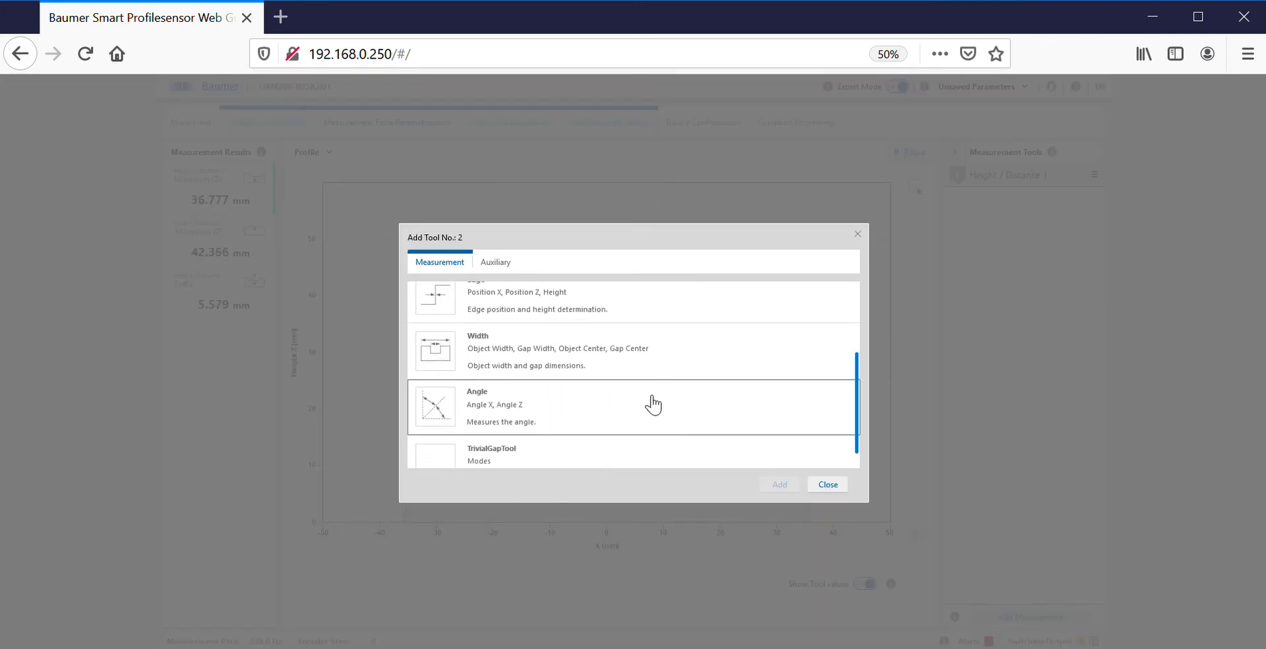
left_click(517, 417)
left_click(780, 485)
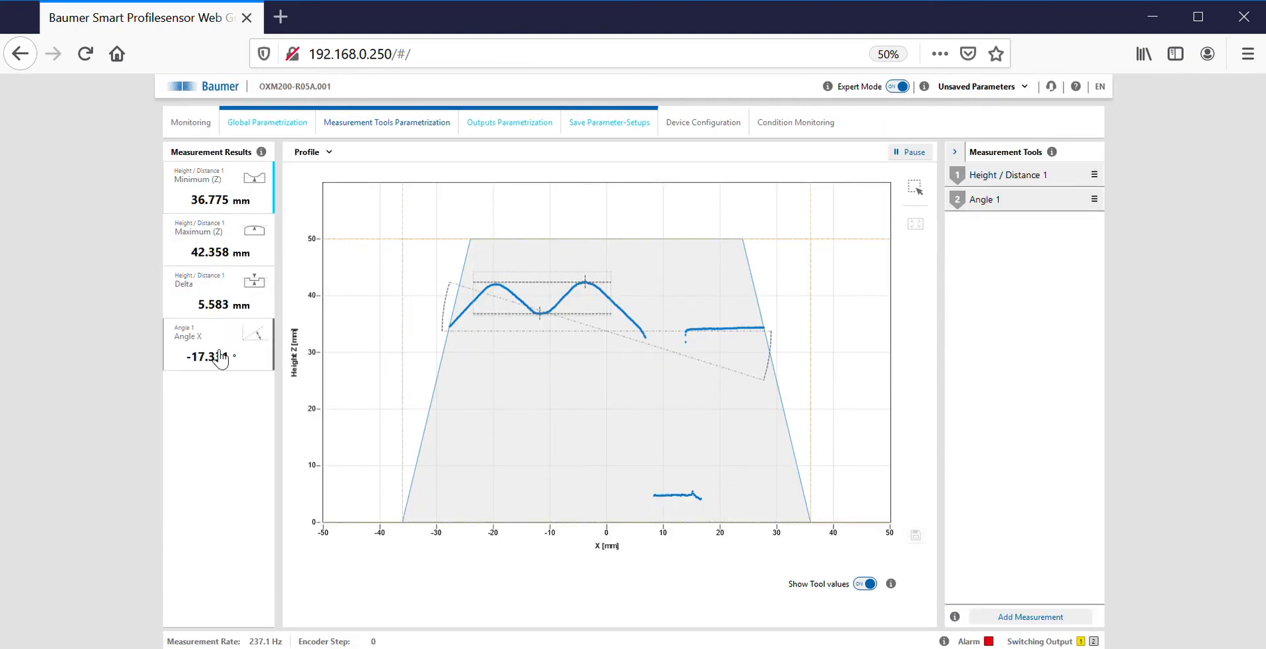
Limit the Angle tool to the slope between the first peak and the valley, about -20.08 to -11.15 mm, and enable Angle Z
left_click(979, 201)
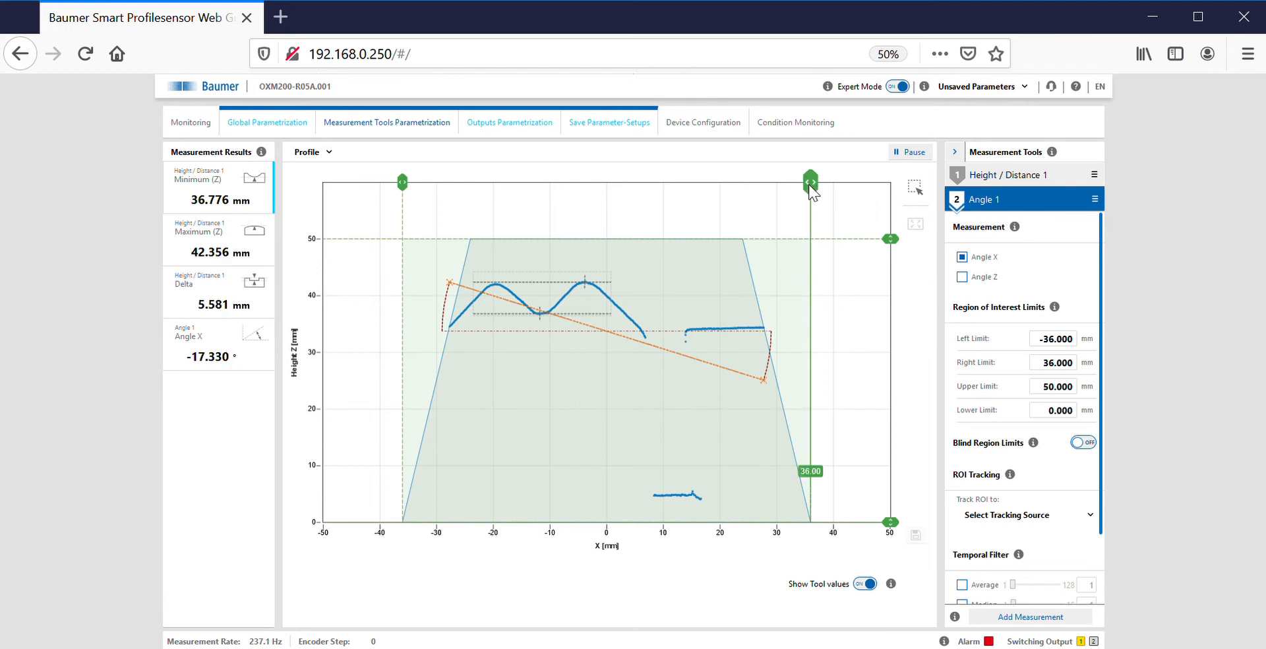
mouse_move(810, 184)
left_mouse_down()
mouse_move(585, 191)
mouse_move(585, 218)
left_mouse_up()
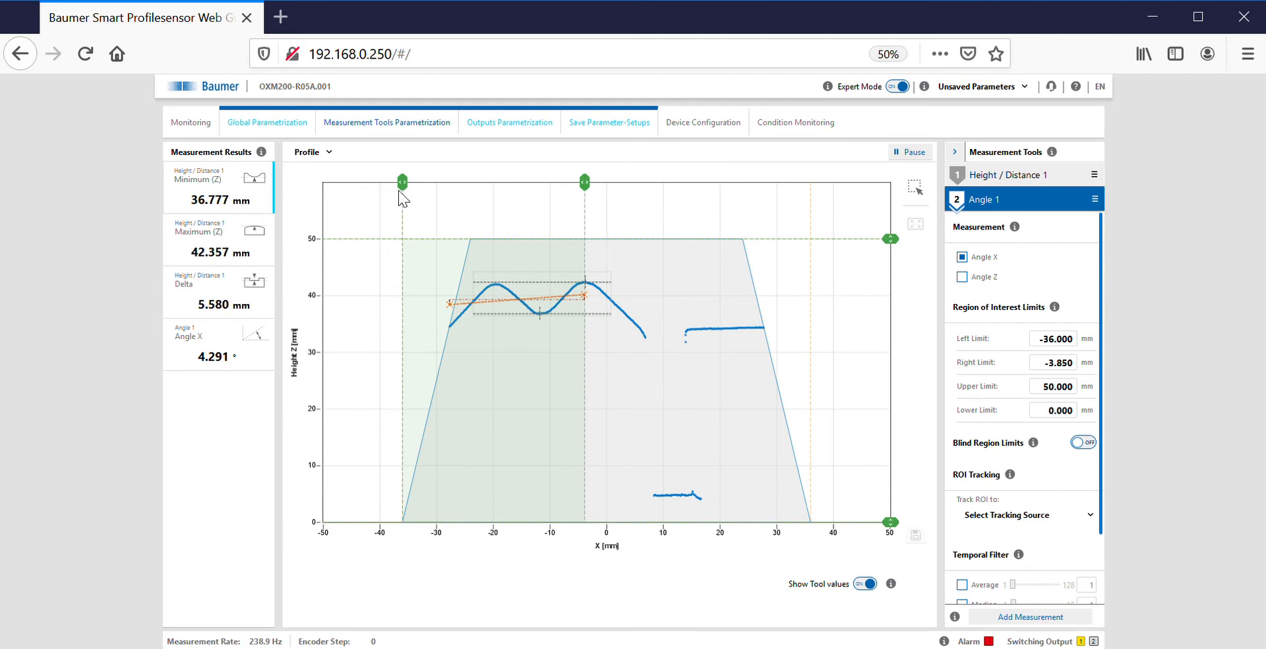
left_click_drag(402, 185, 492, 187)
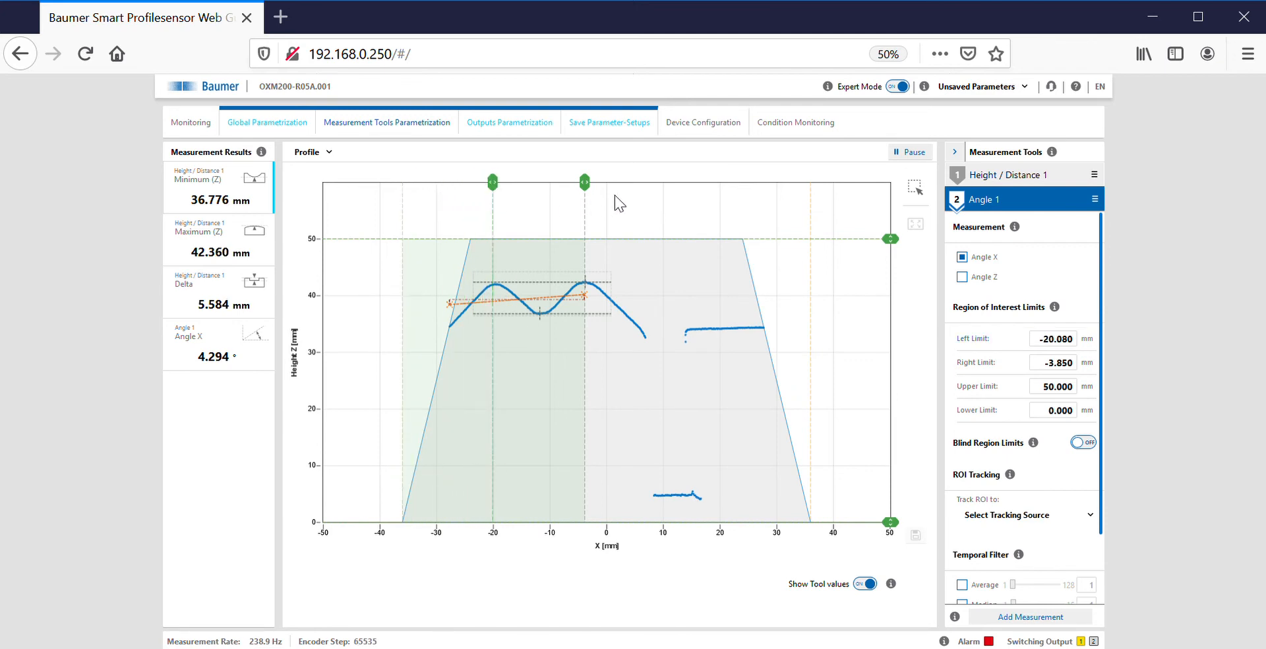
left_click_drag(585, 183, 492, 184)
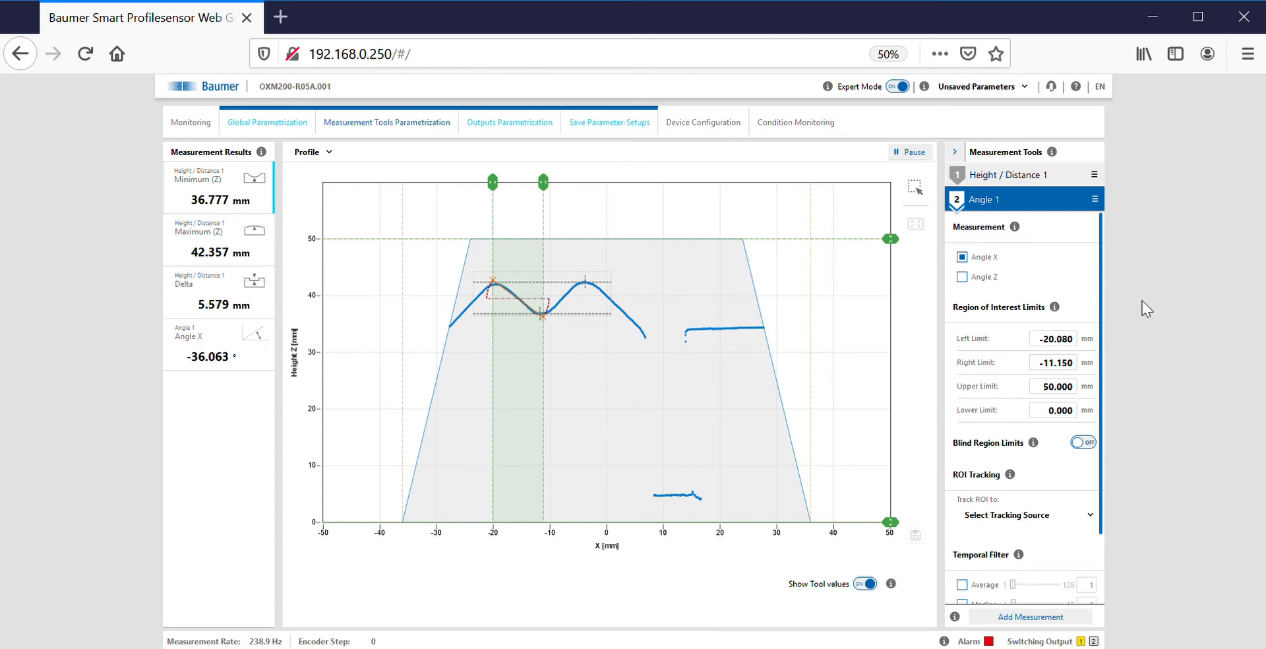
left_click(988, 278)
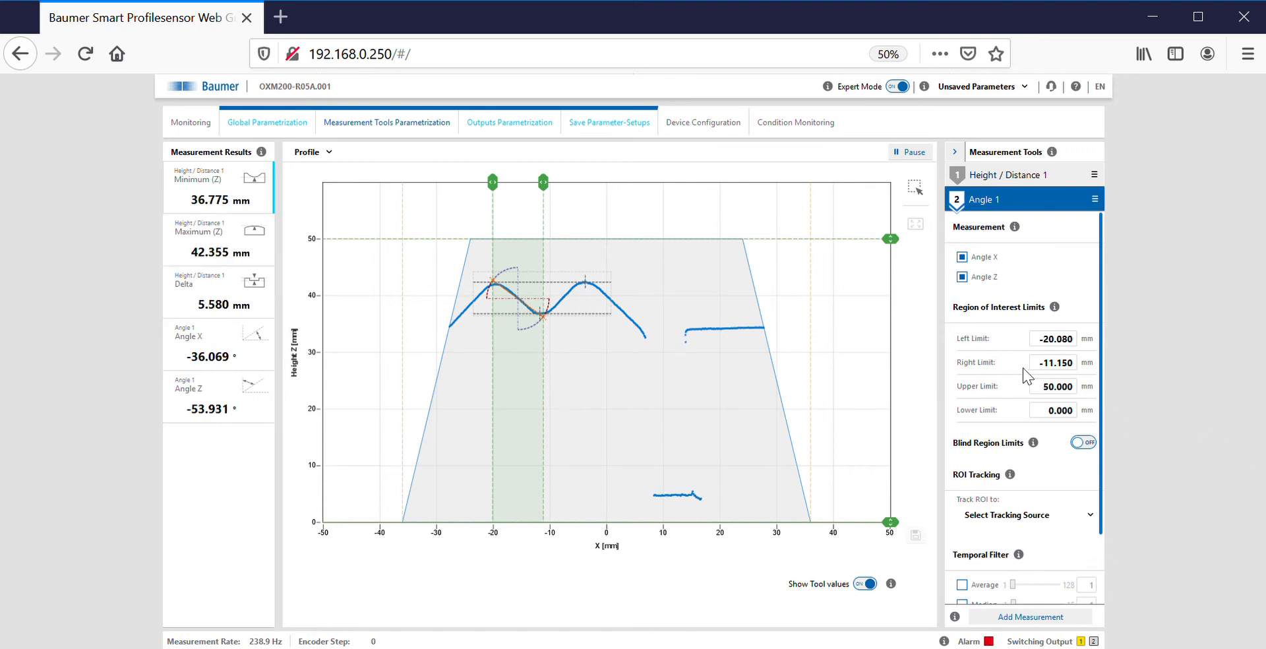
Add a Width measurement tool as the third tool
left_click(1019, 616)
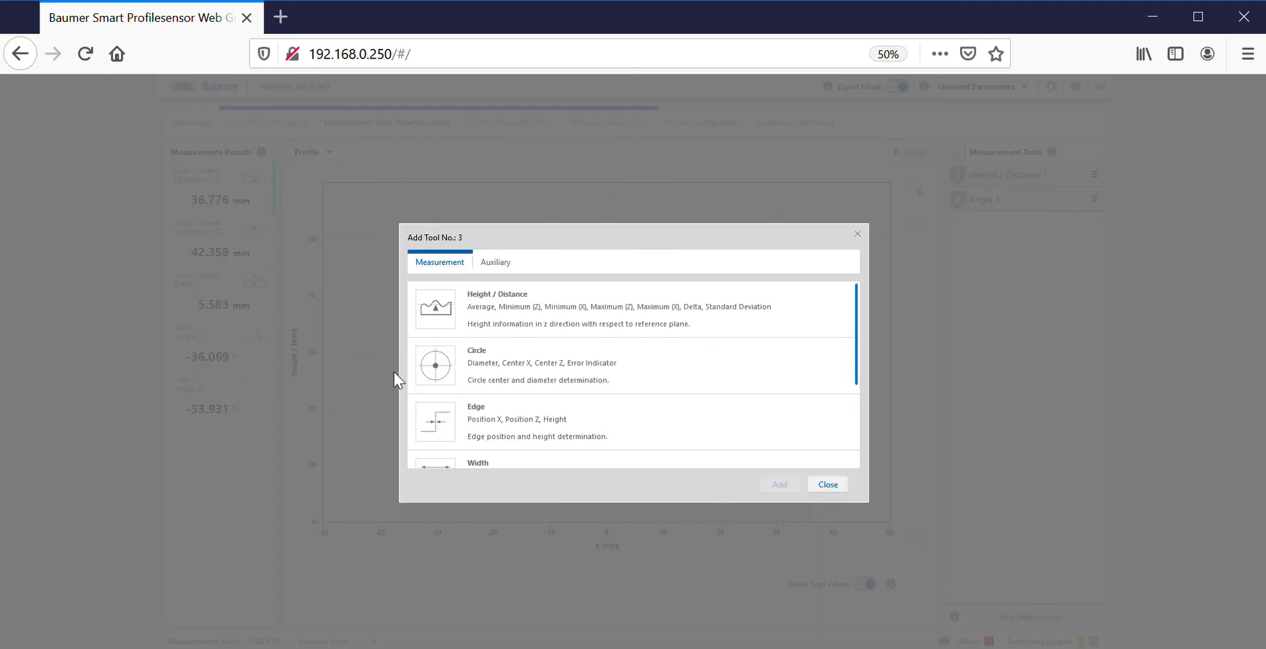
scroll(633, 387, "down", 3)
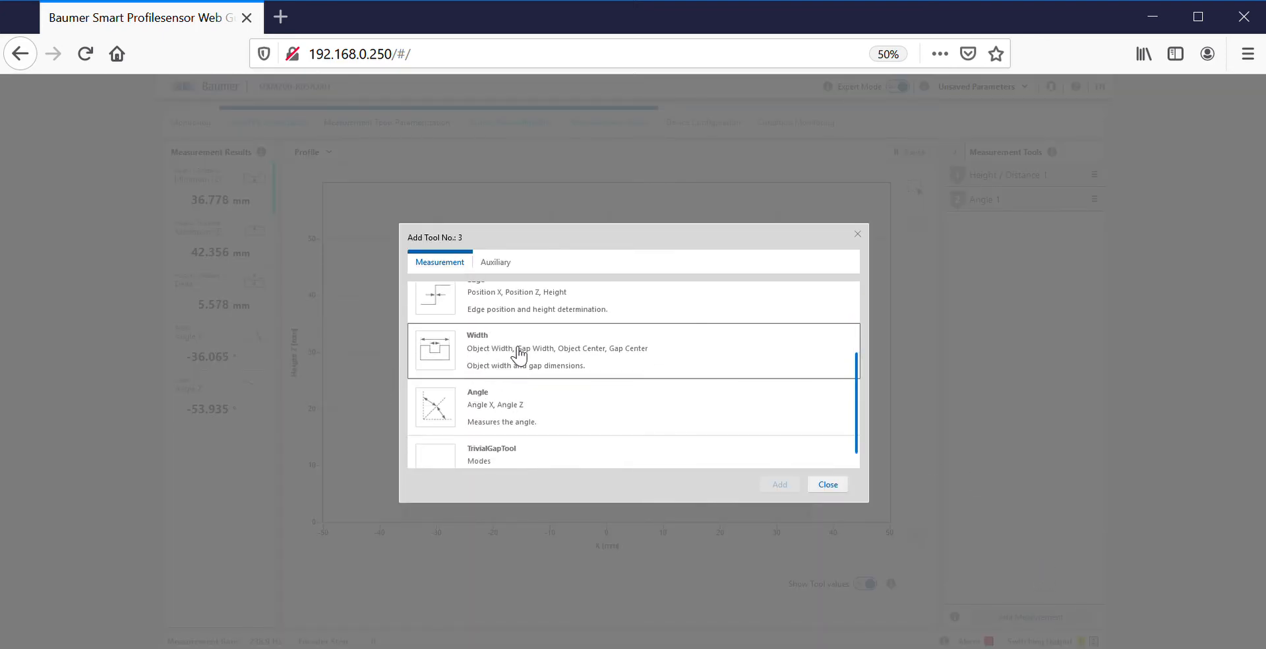
left_click(519, 354)
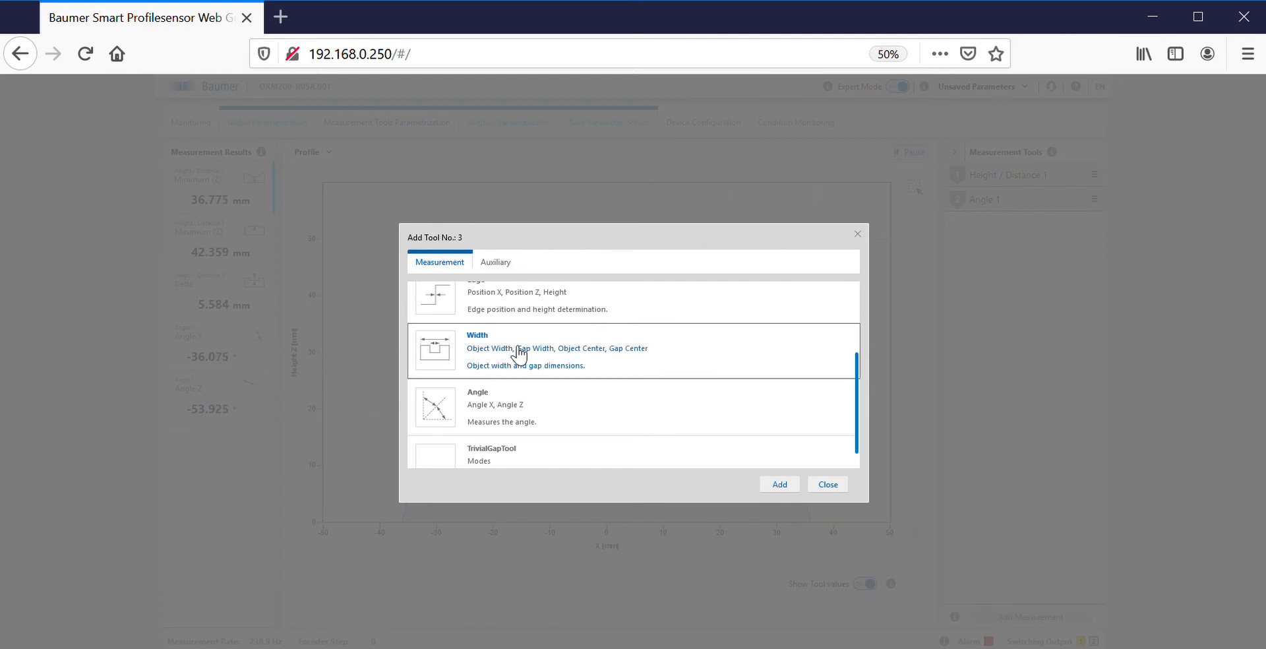
left_click(795, 489)
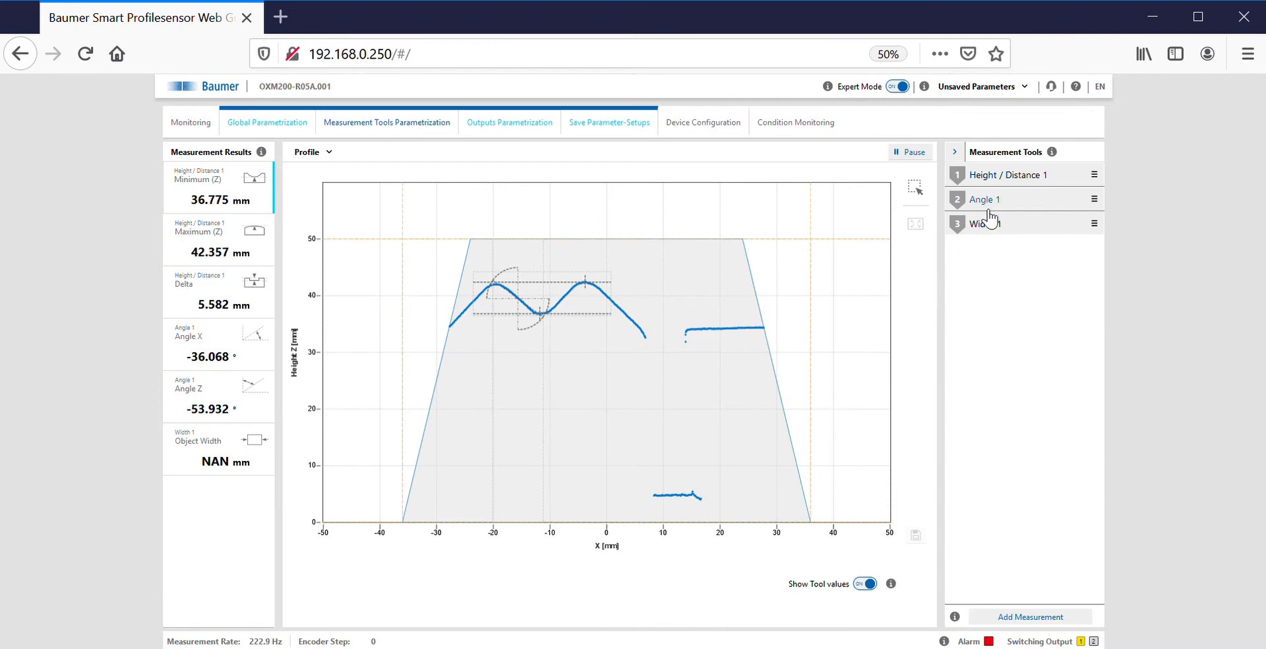
Narrow the Width tool's region of interest to about -1.17 mm on the left and 26.59 mm on the right
left_click(1003, 225)
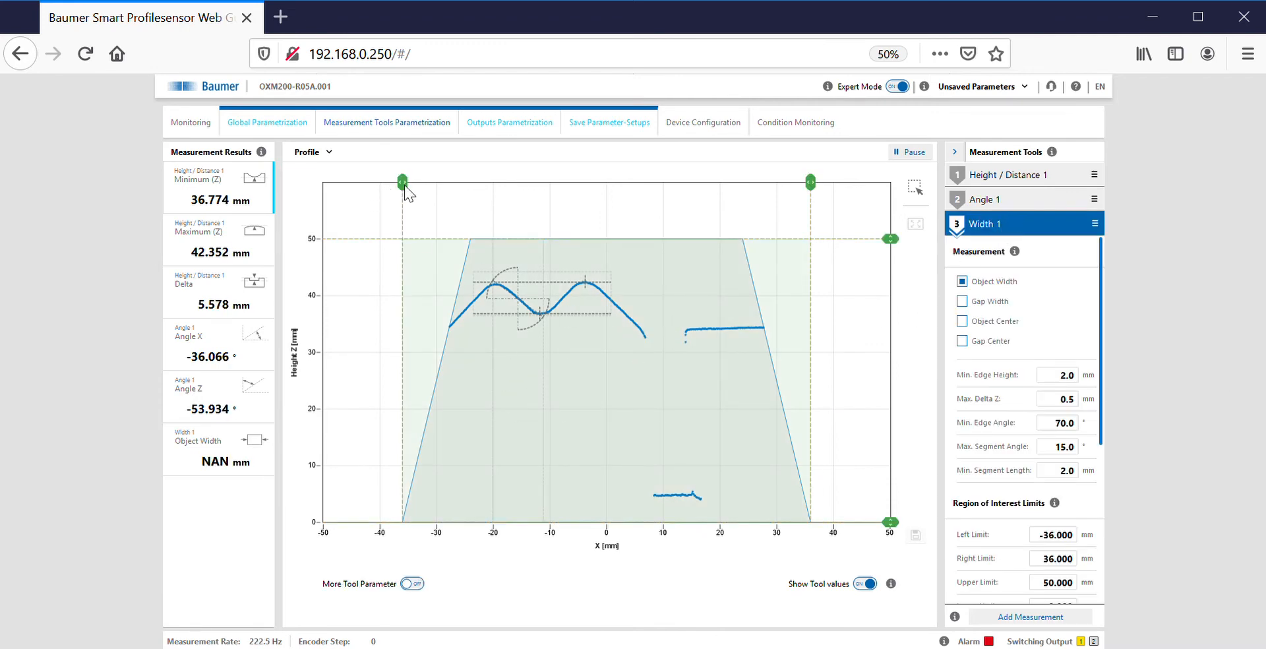
left_click_drag(405, 186, 610, 209)
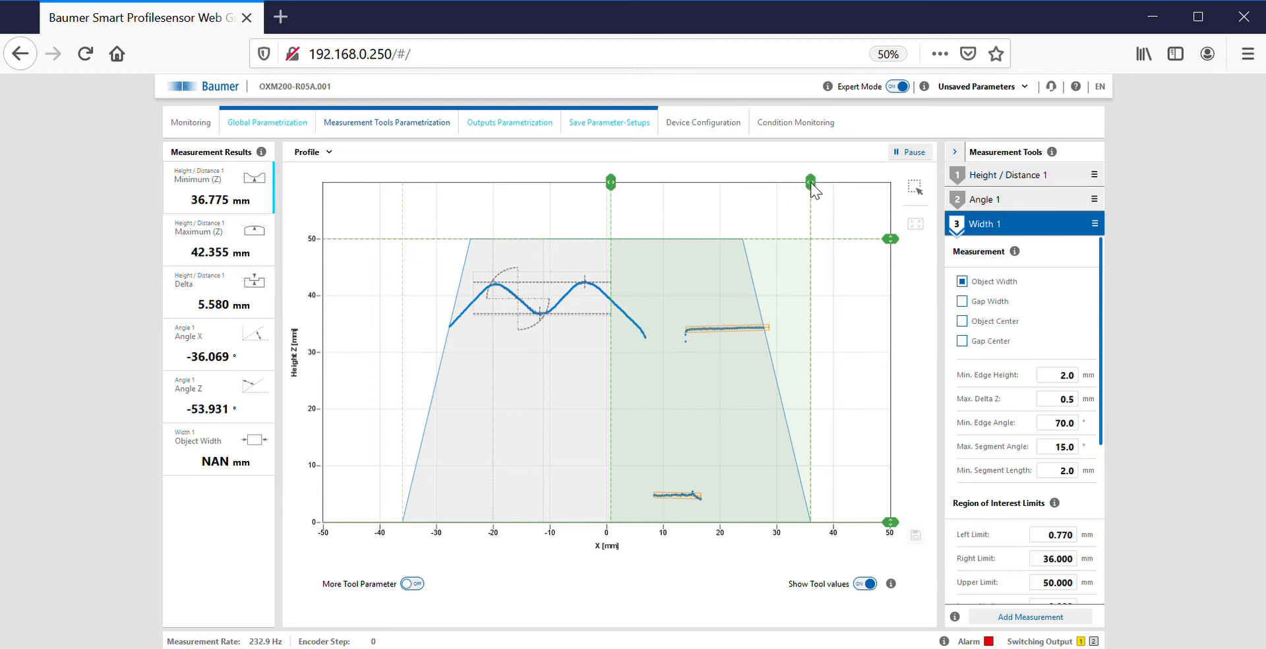
left_click_drag(811, 183, 759, 188)
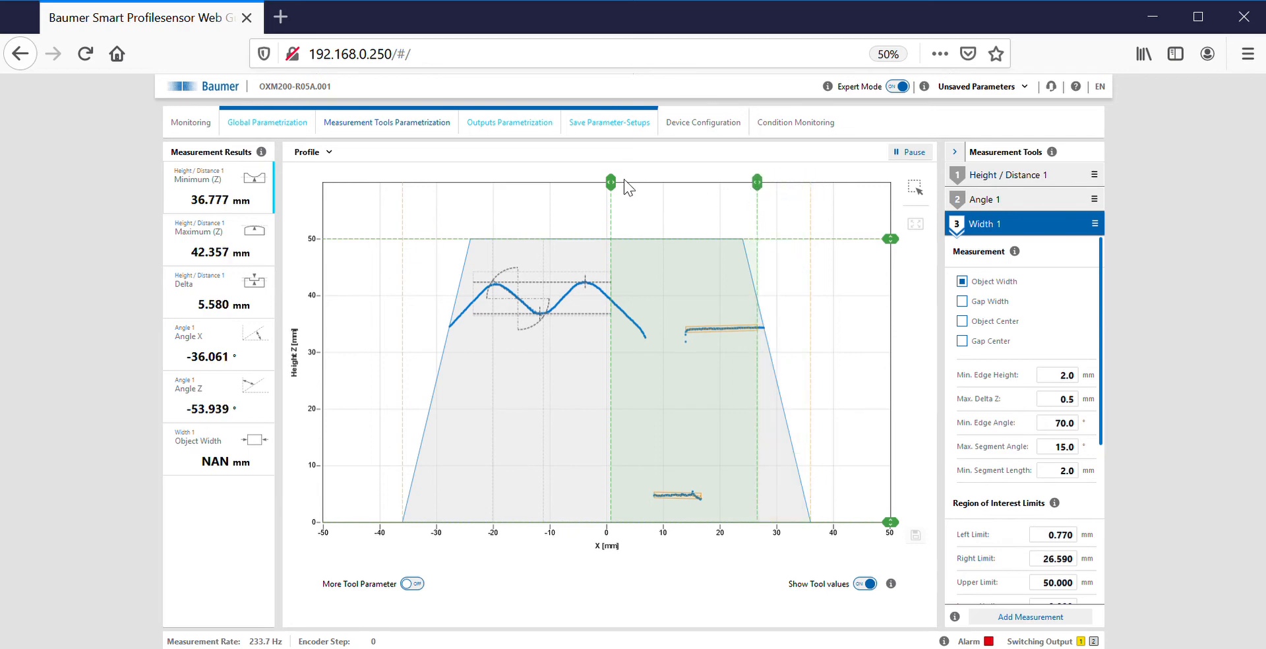
left_click_drag(612, 186, 601, 188)
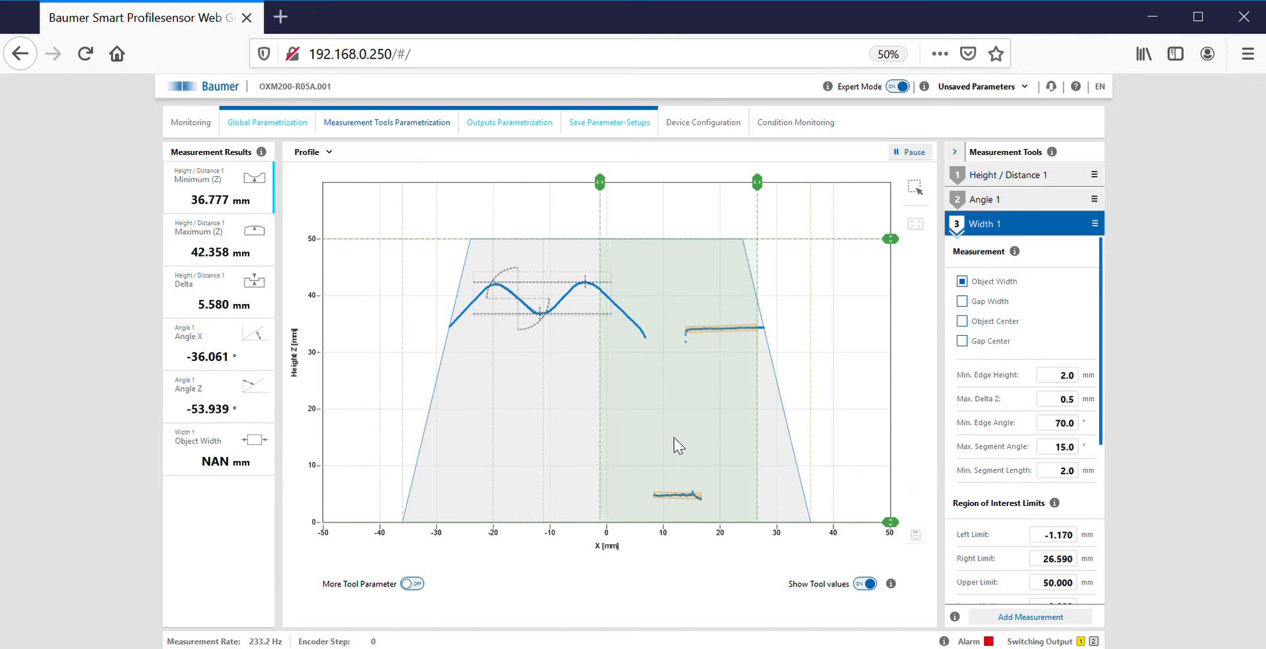
Measure Gap Width instead of Object Width and extend the region's left limit to about -27.74 mm, taking in the wavy profile
left_click(996, 282)
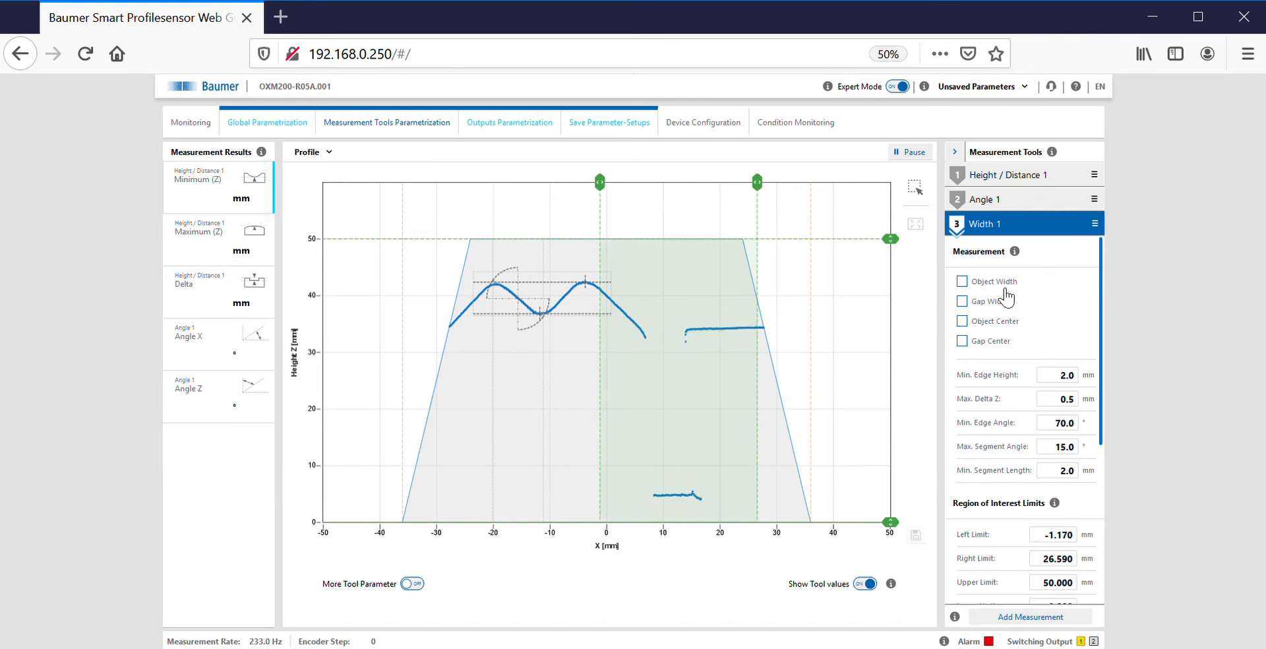
left_click(1002, 308)
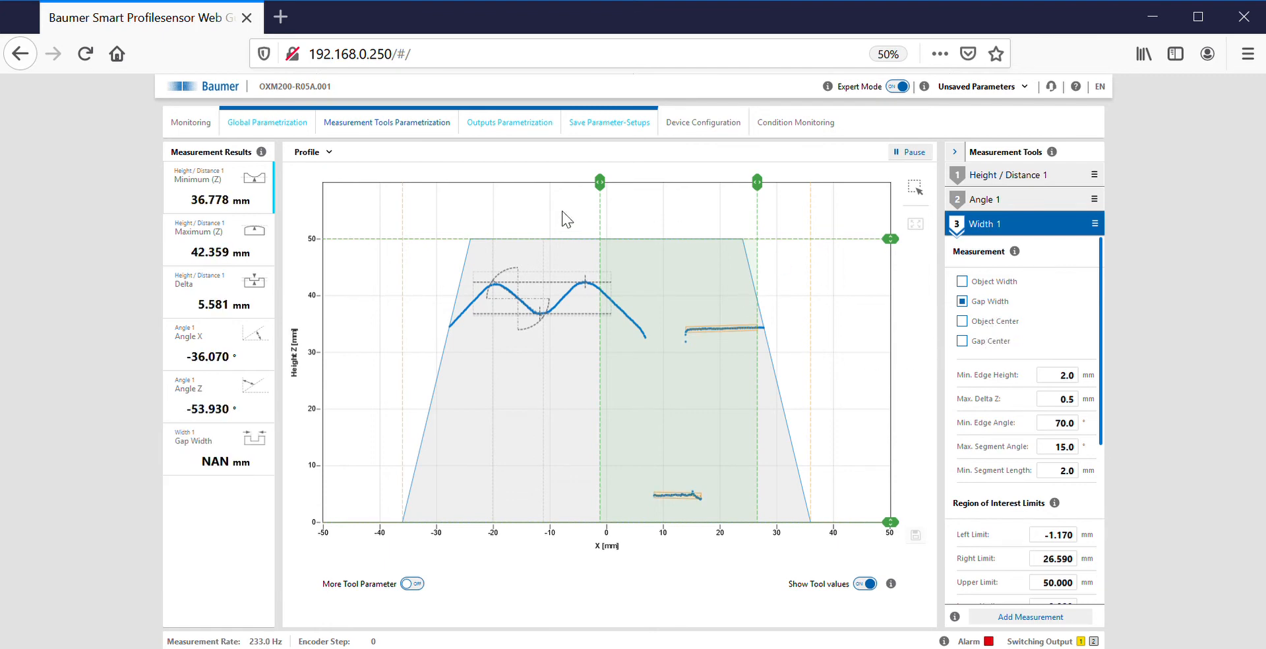
left_click_drag(598, 180, 449, 182)
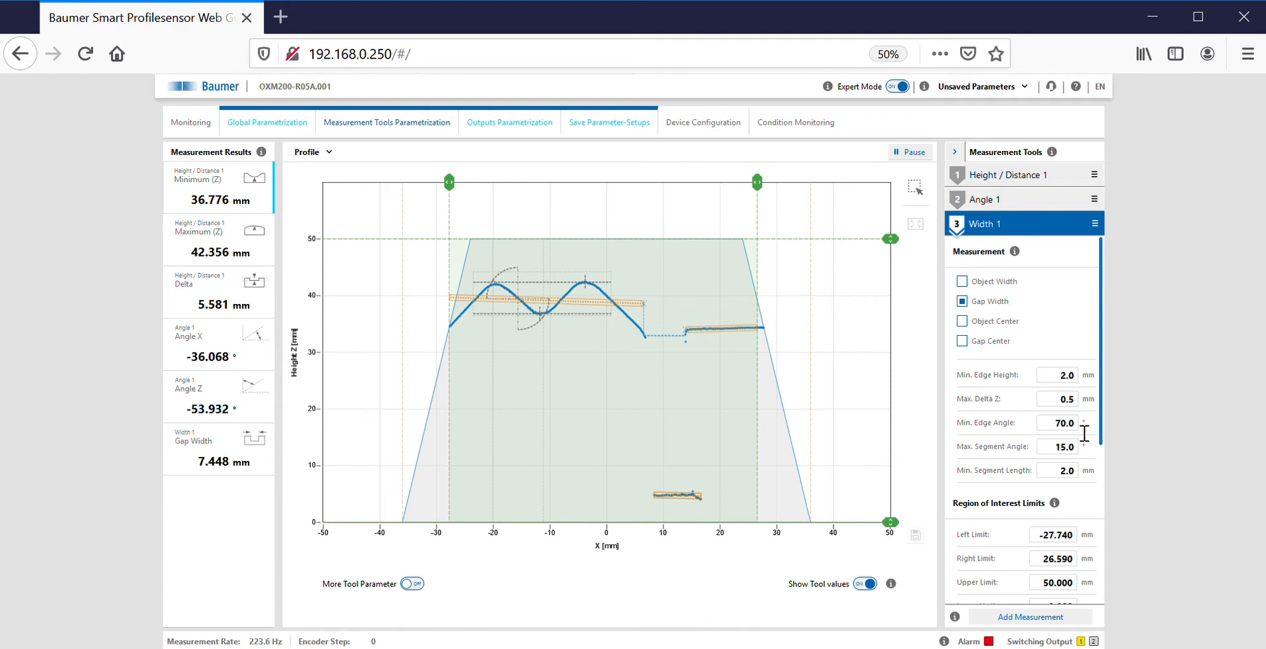
scroll(1095, 429, "down", 3)
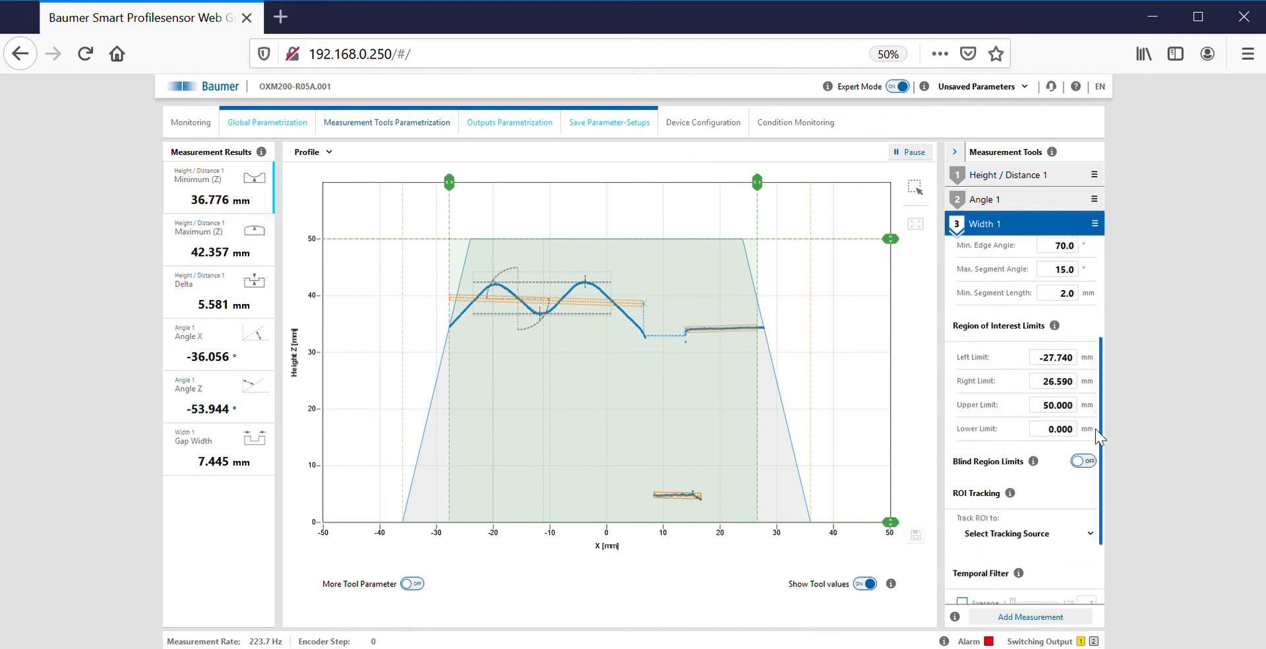
scroll(1055, 473, "down", 1)
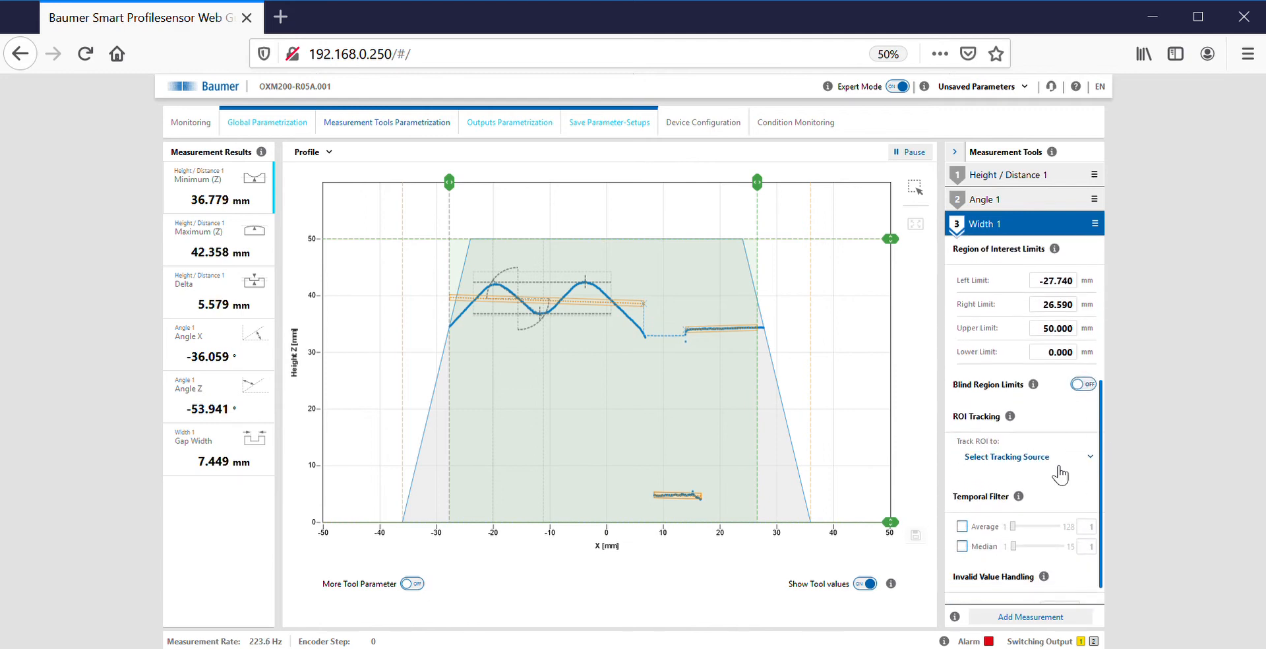
scroll(1051, 455, "up", 4)
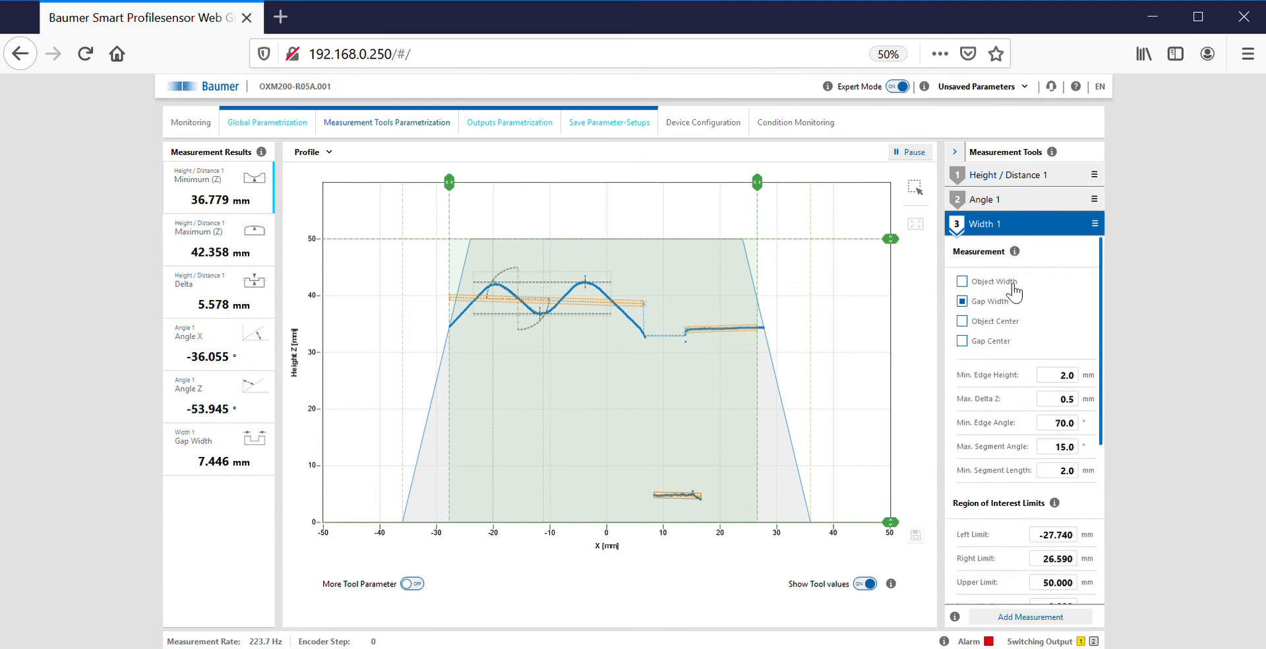
Look through the available measurement and auxiliary tools and add a Caliper Distance tool as the fourth tool
left_click(1031, 617)
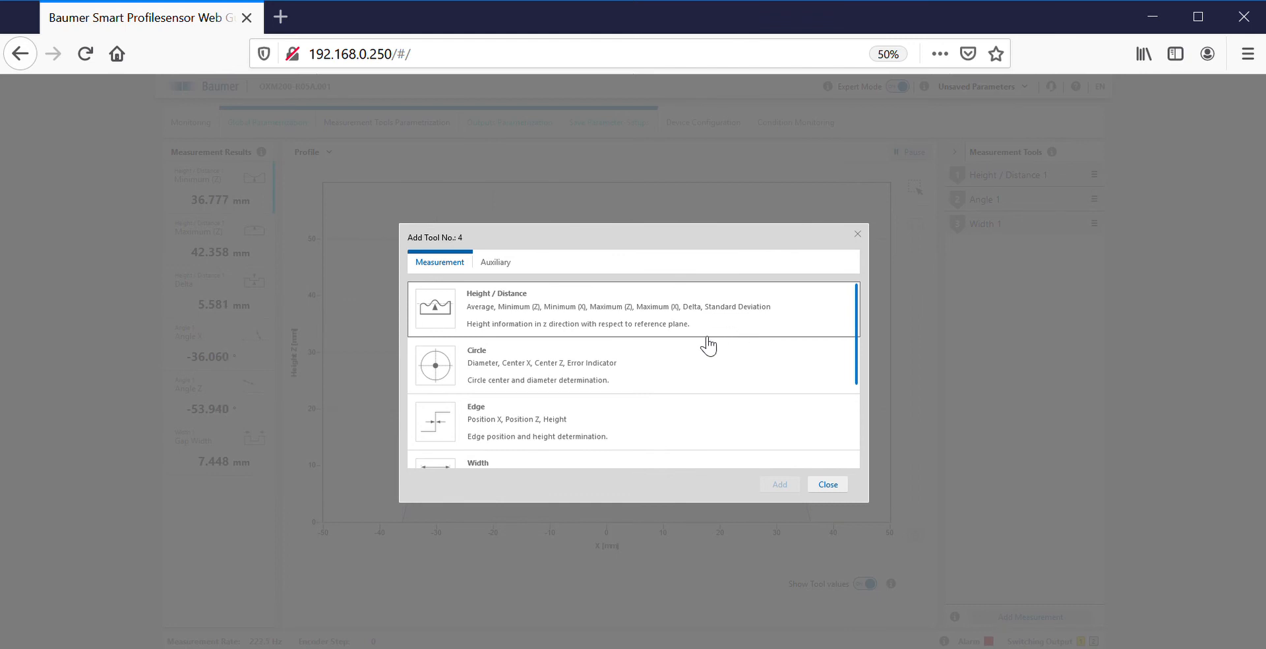
left_click(857, 356)
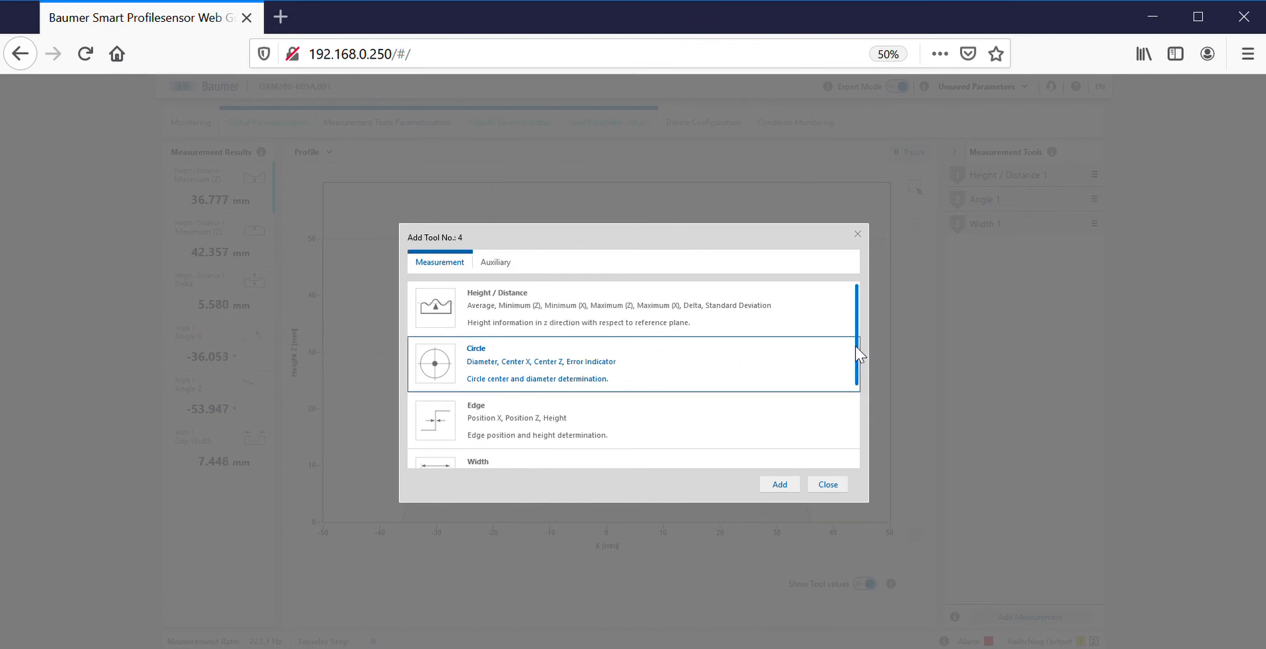
left_click_drag(857, 345, 862, 402)
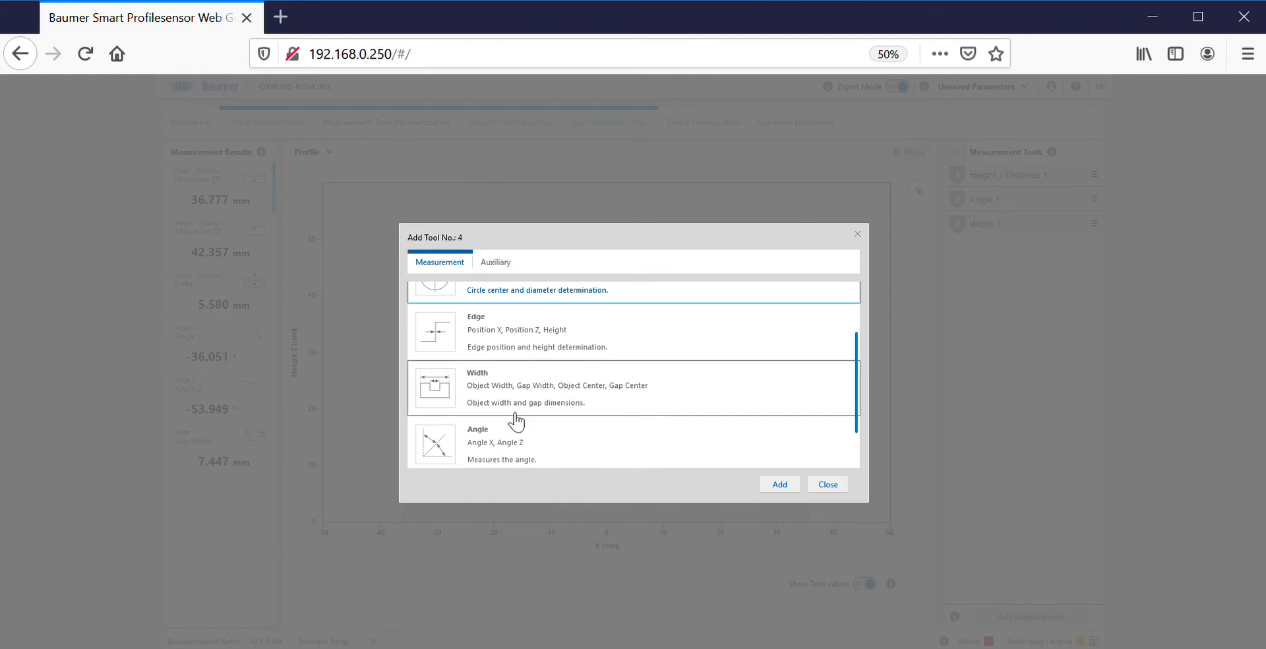
left_click_drag(859, 417, 860, 457)
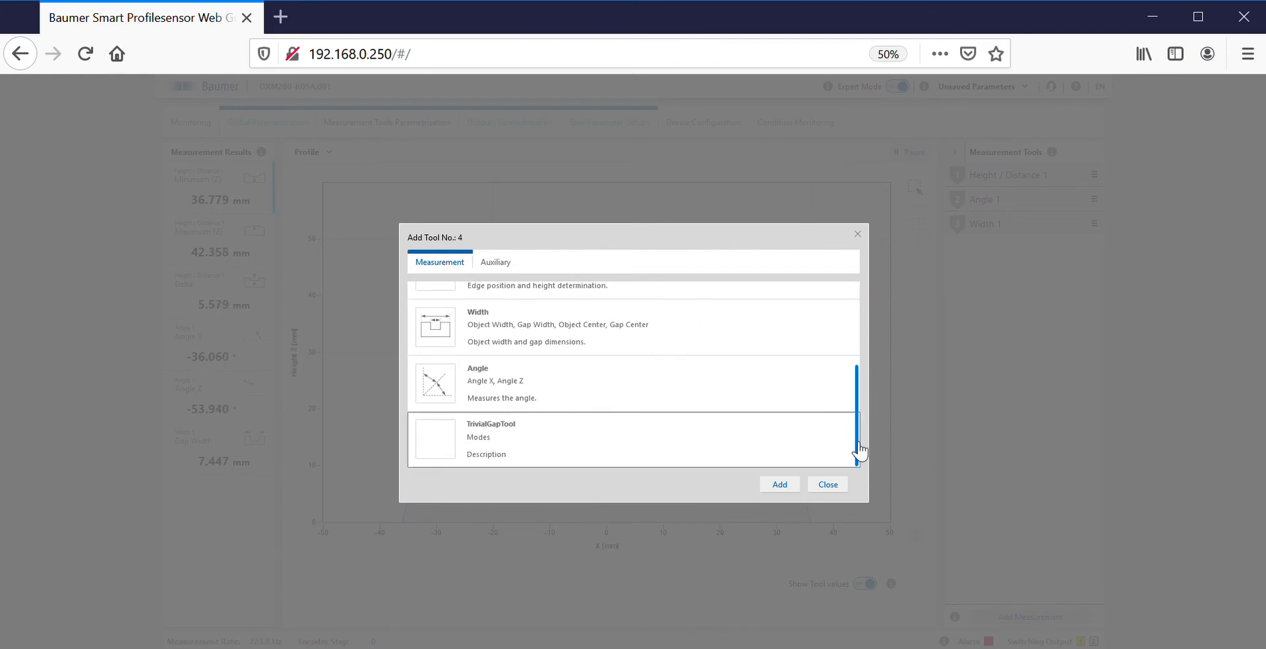
left_click(503, 263)
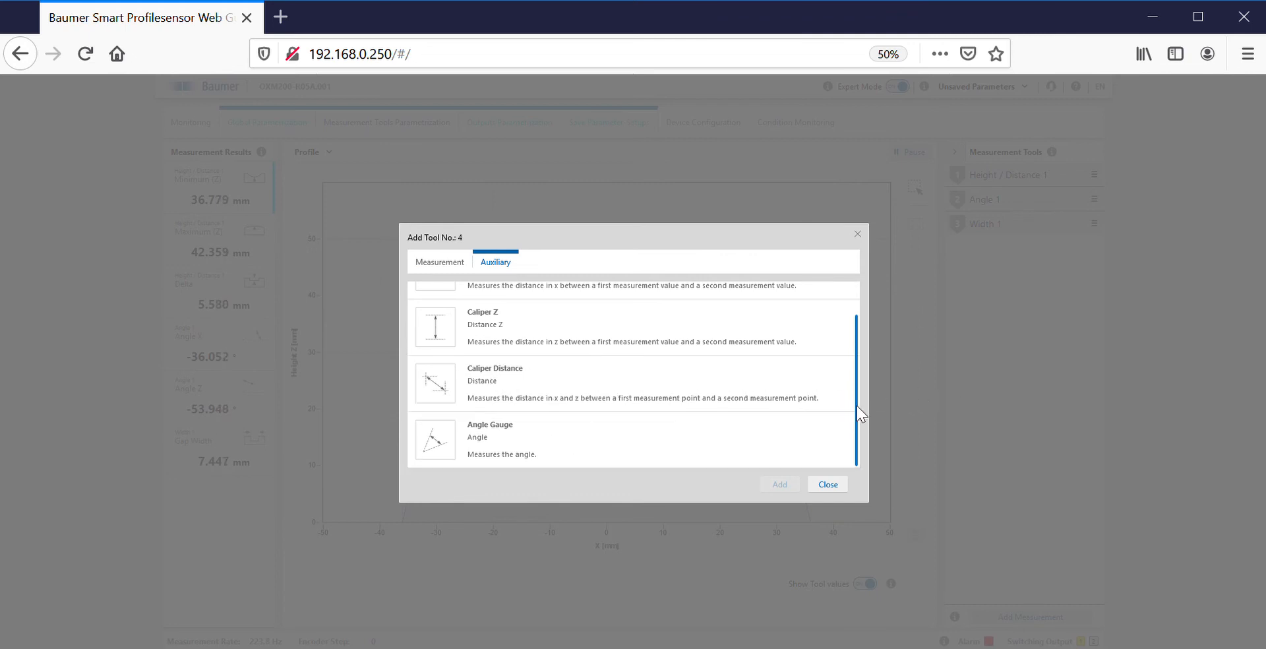
left_click_drag(857, 406, 854, 359)
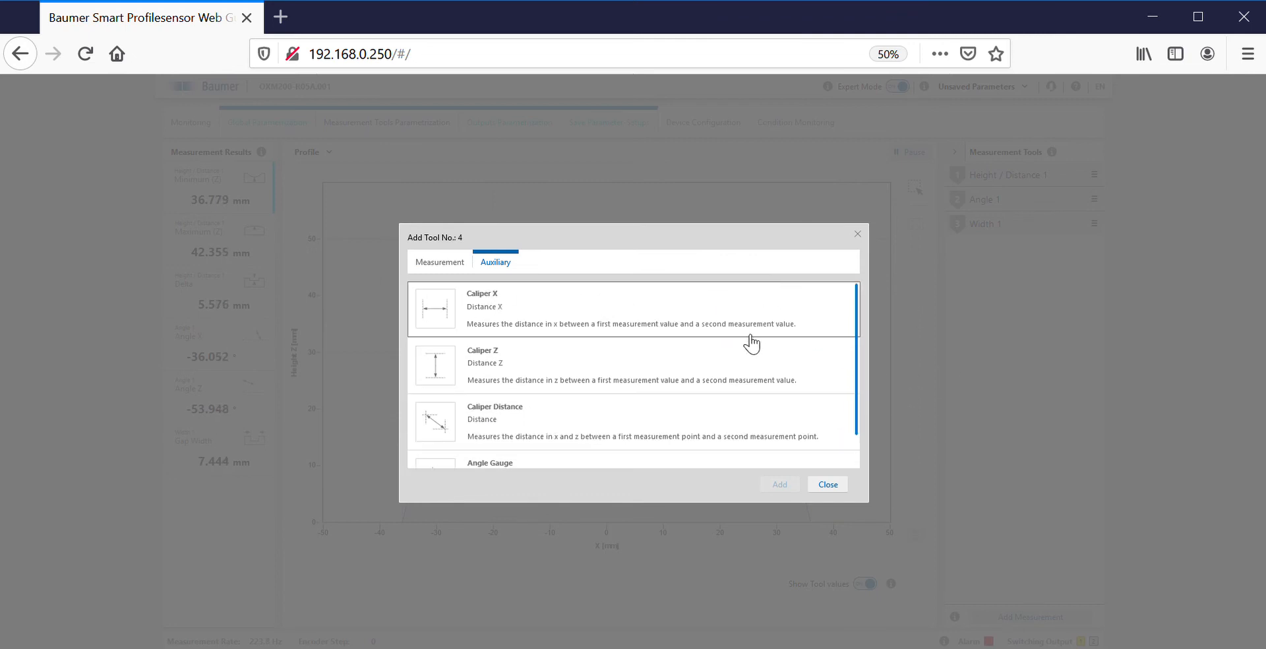
scroll(554, 445, "down", 1)
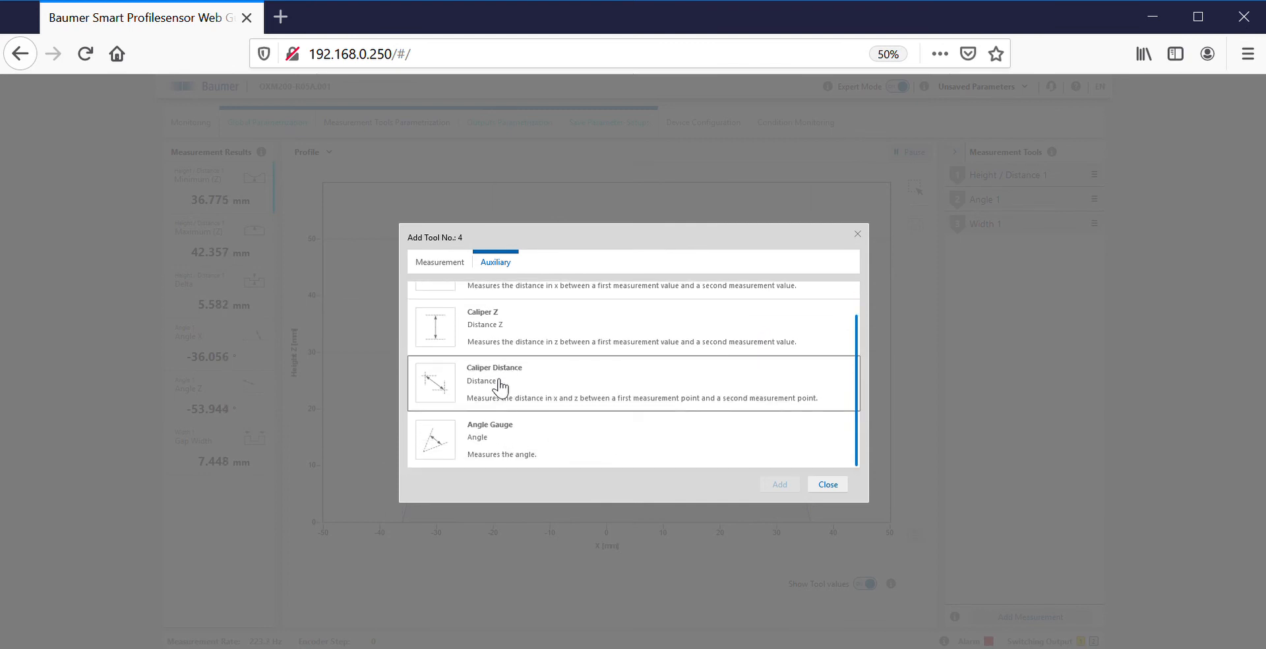
scroll(508, 293, "up", 1)
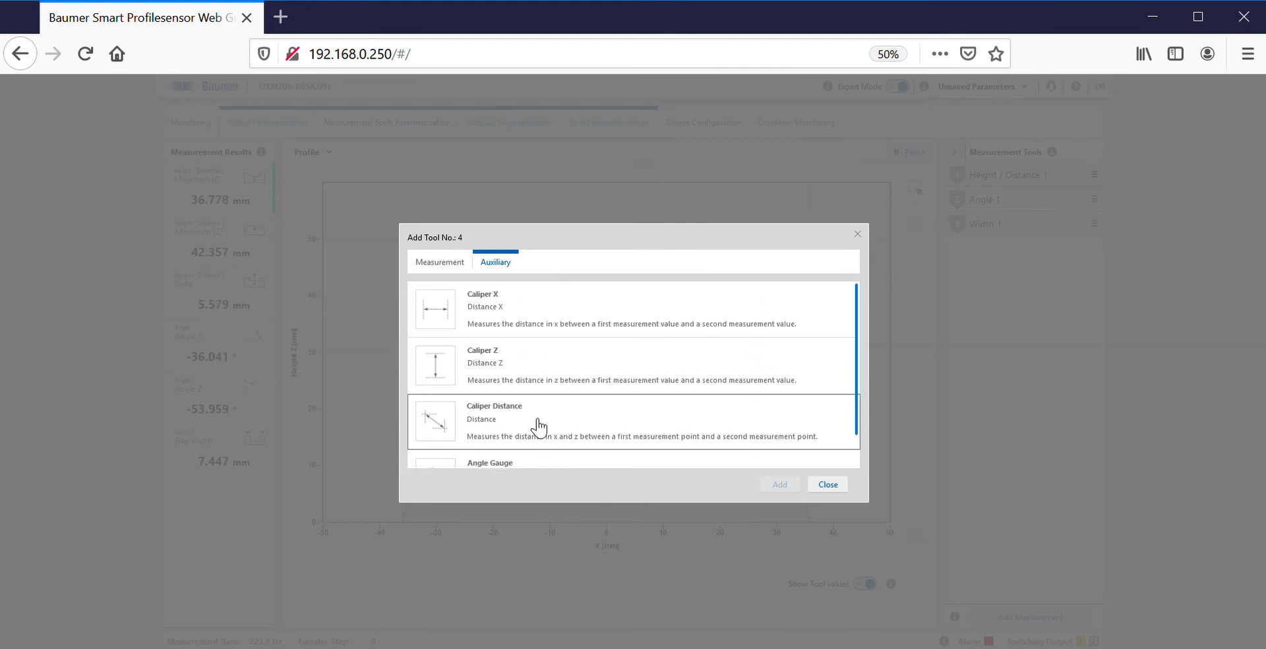
left_click(505, 429)
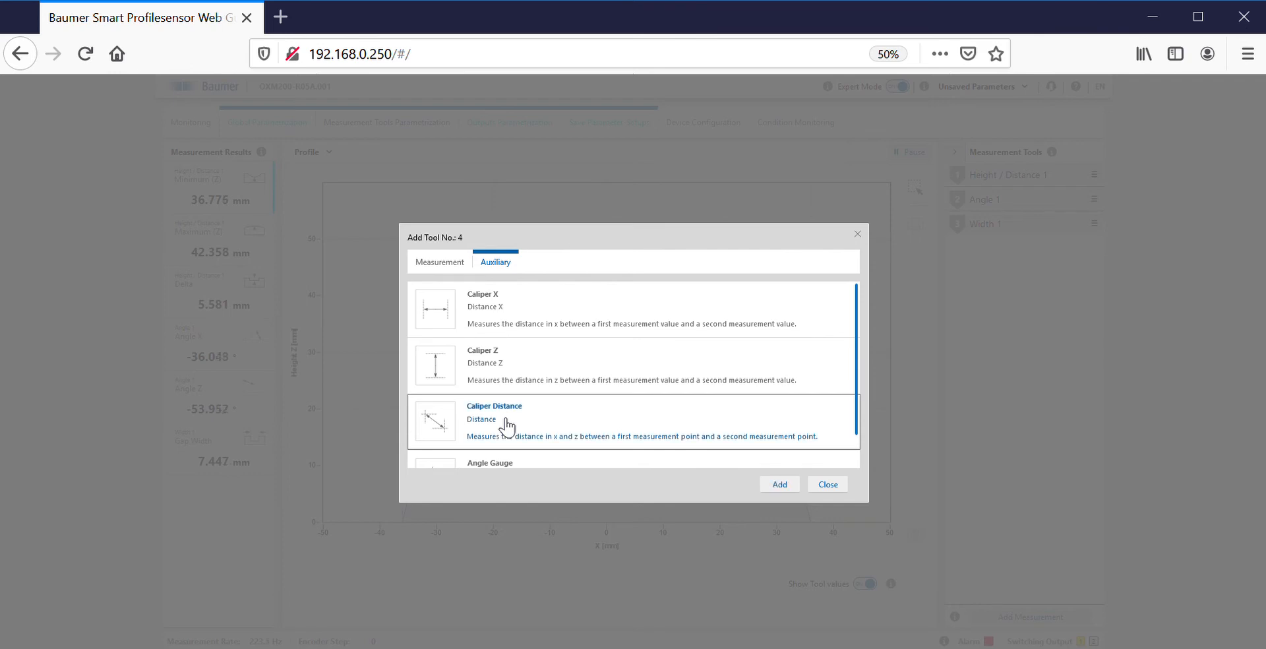
left_click(782, 484)
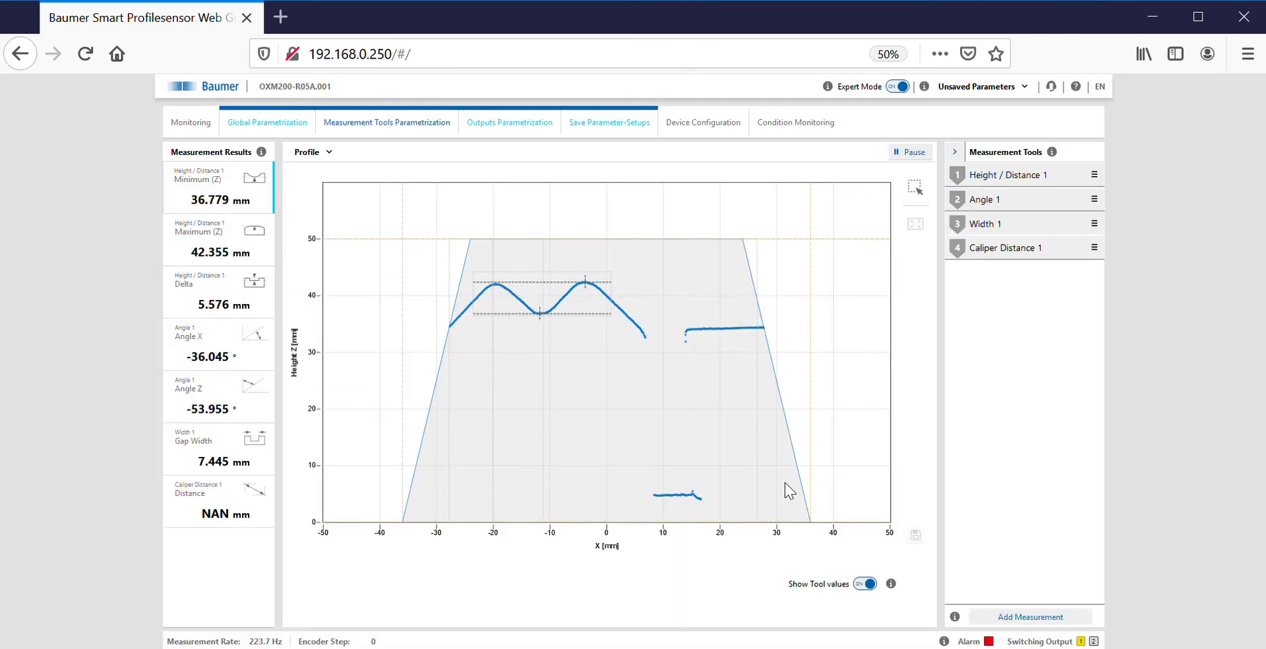
Set the Caliper Distance inputs to Height / Distance 1 - Minimum (Z) as source 1 and Height / Distance 1 - Maximum (Z) as source 2
left_click(987, 249)
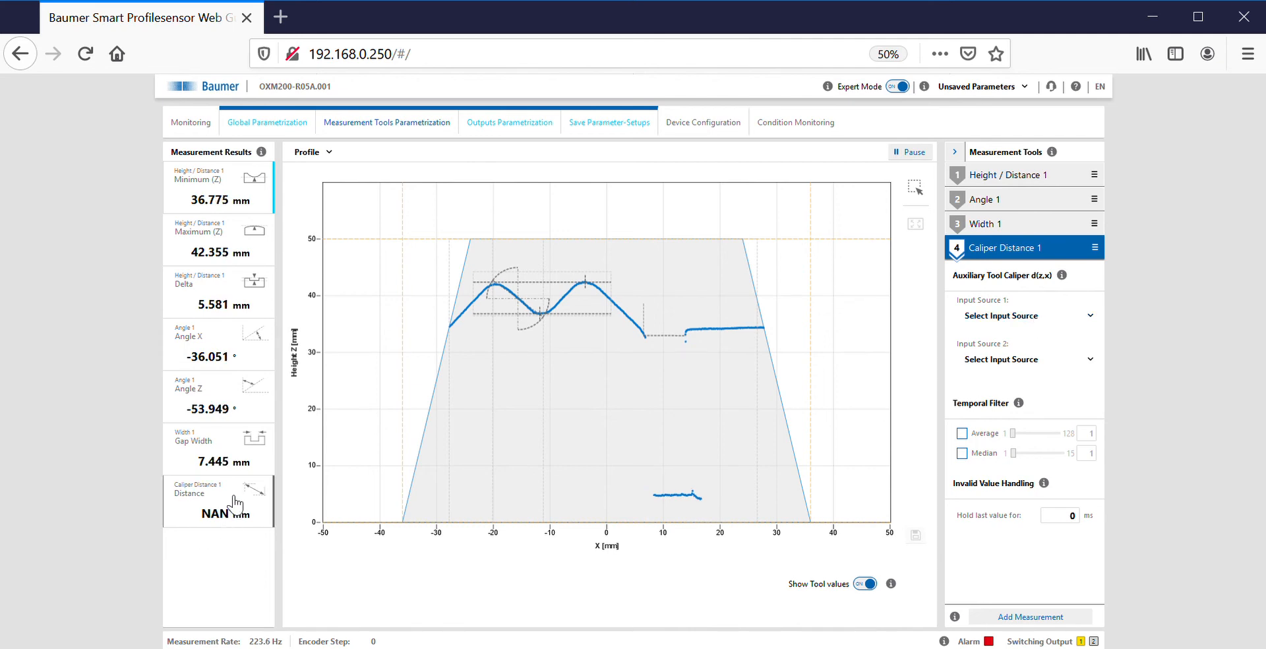
left_click(1024, 320)
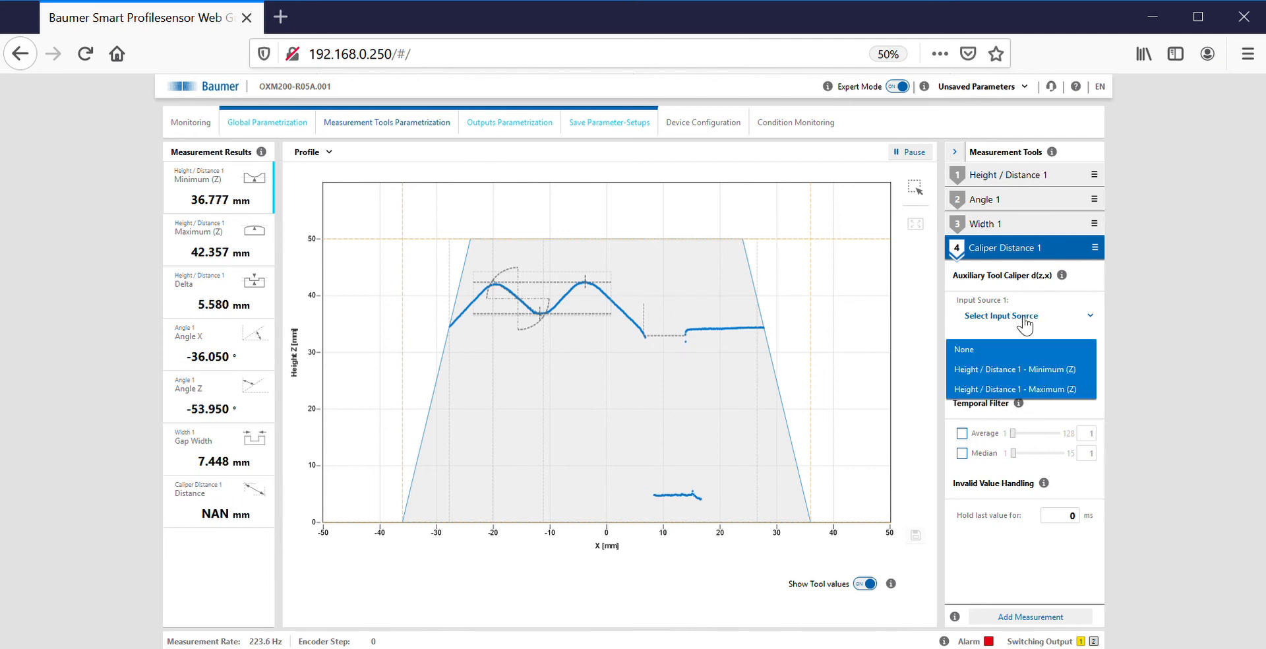
left_click(1052, 370)
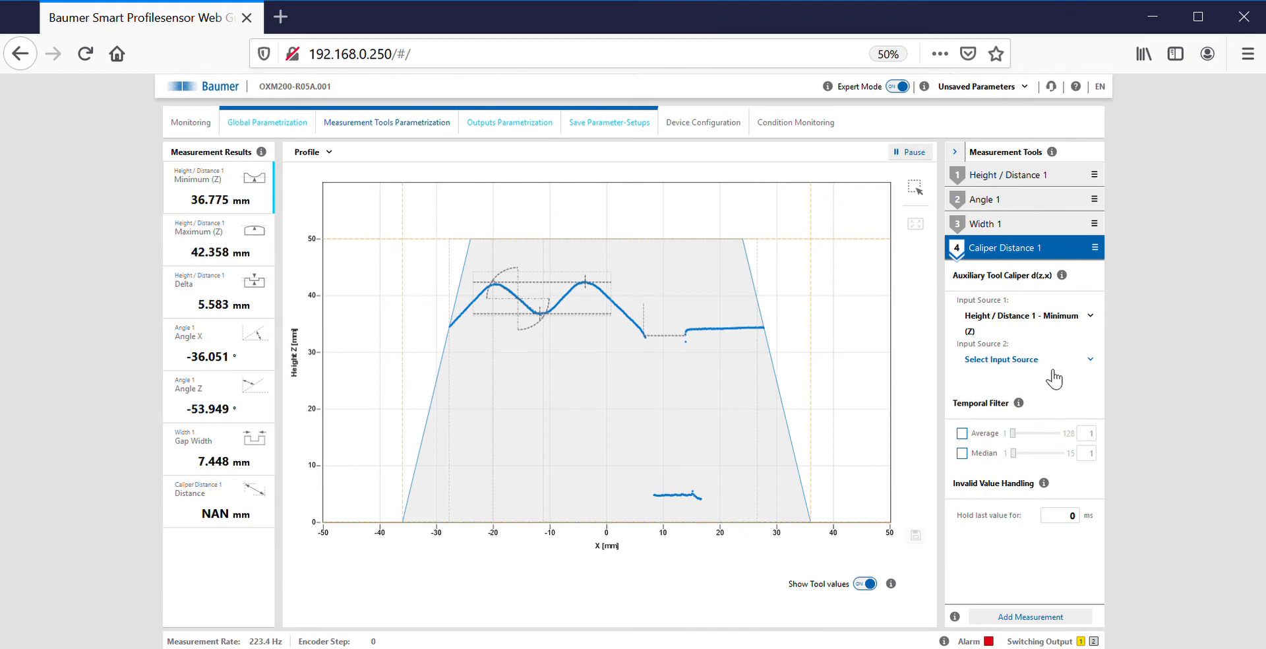
left_click(1025, 363)
left_click(1050, 433)
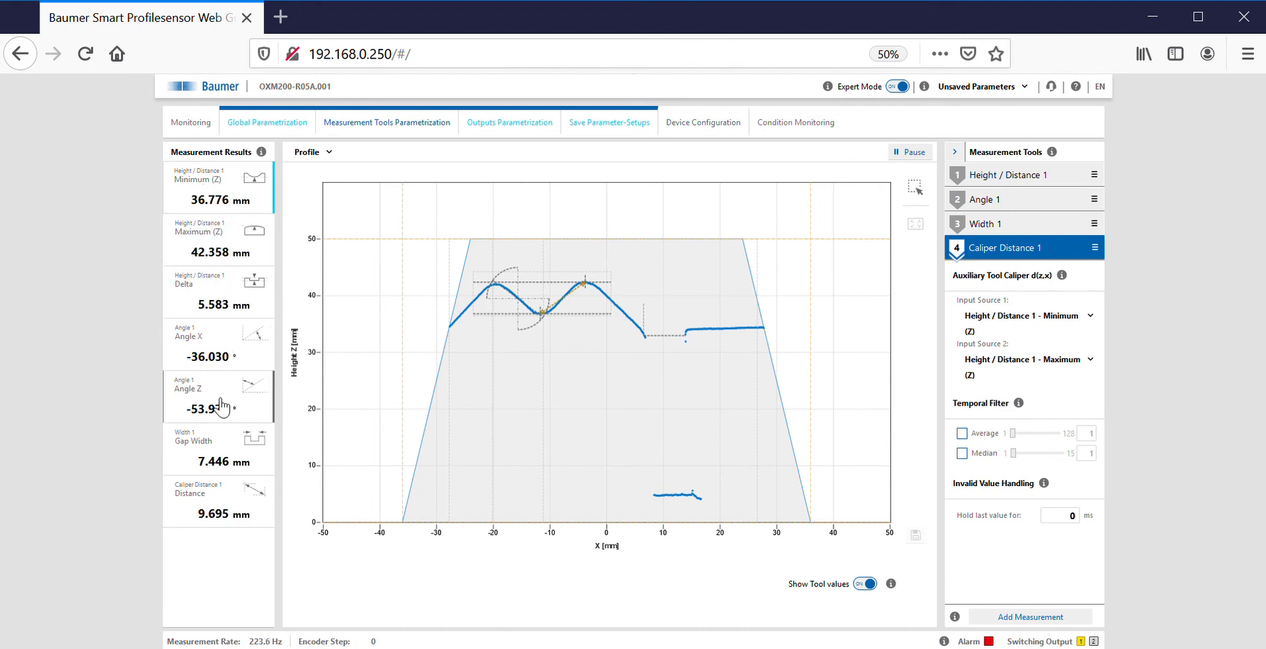
Try the Standard Deviation and Average measurements in the Height / Distance tool and switch both off again
left_click(1044, 181)
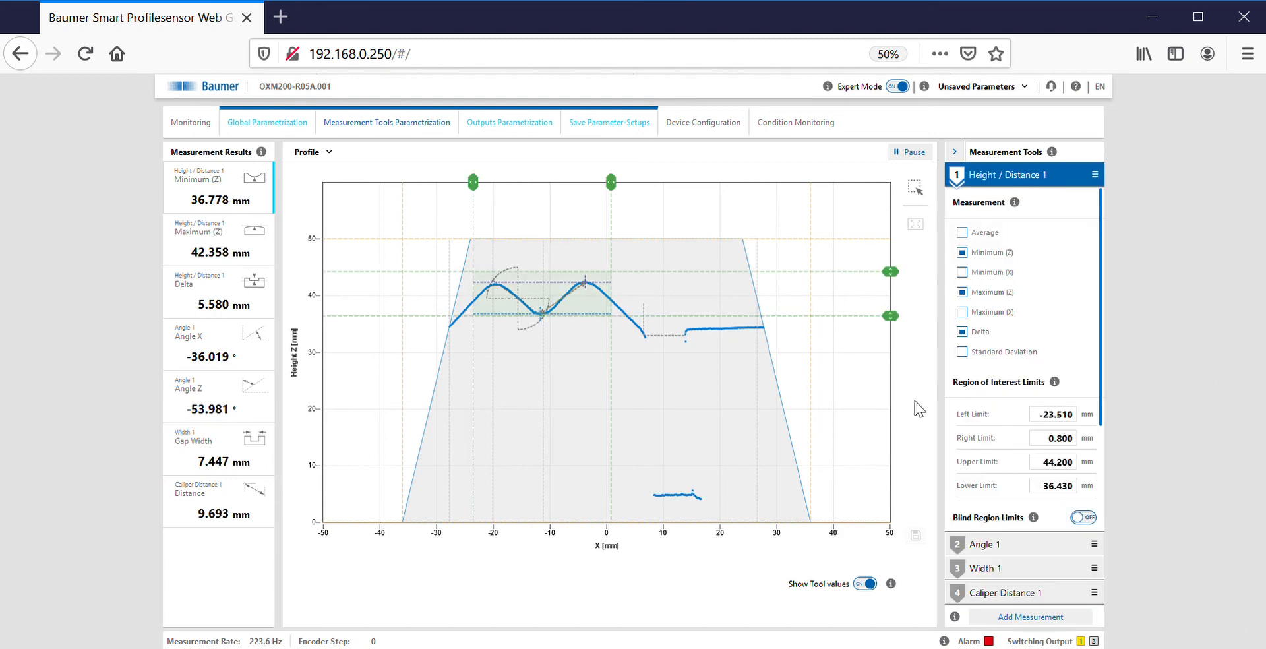
left_click(972, 356)
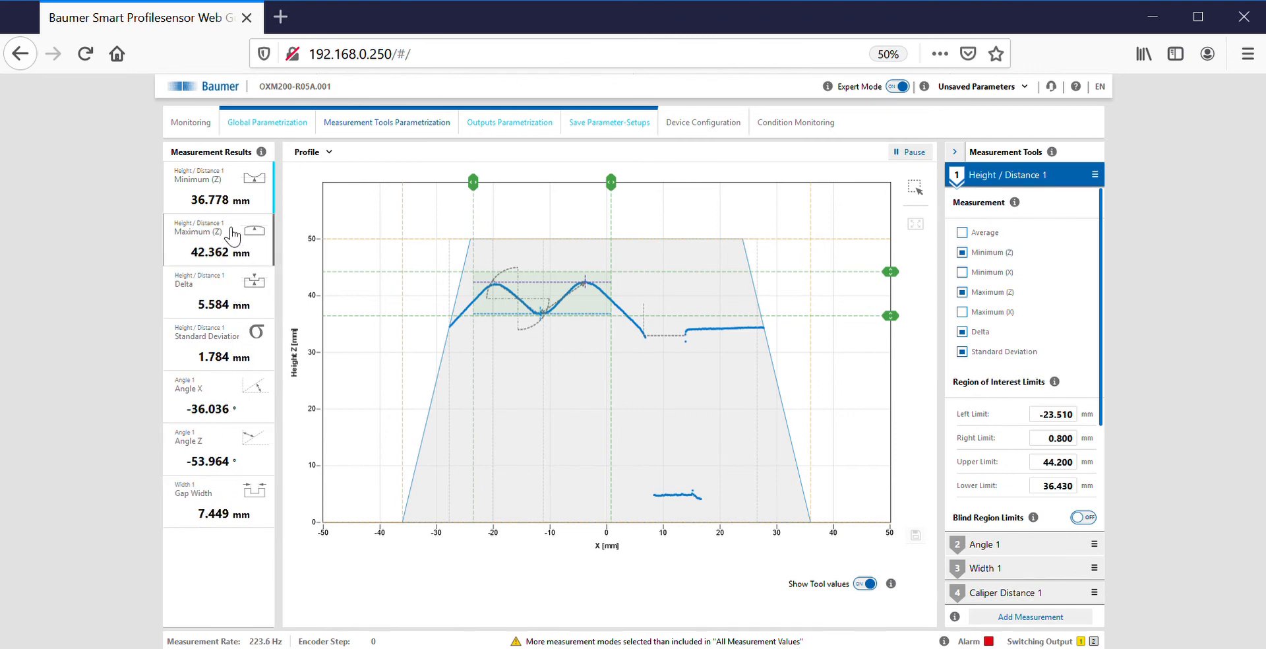
left_click(964, 233)
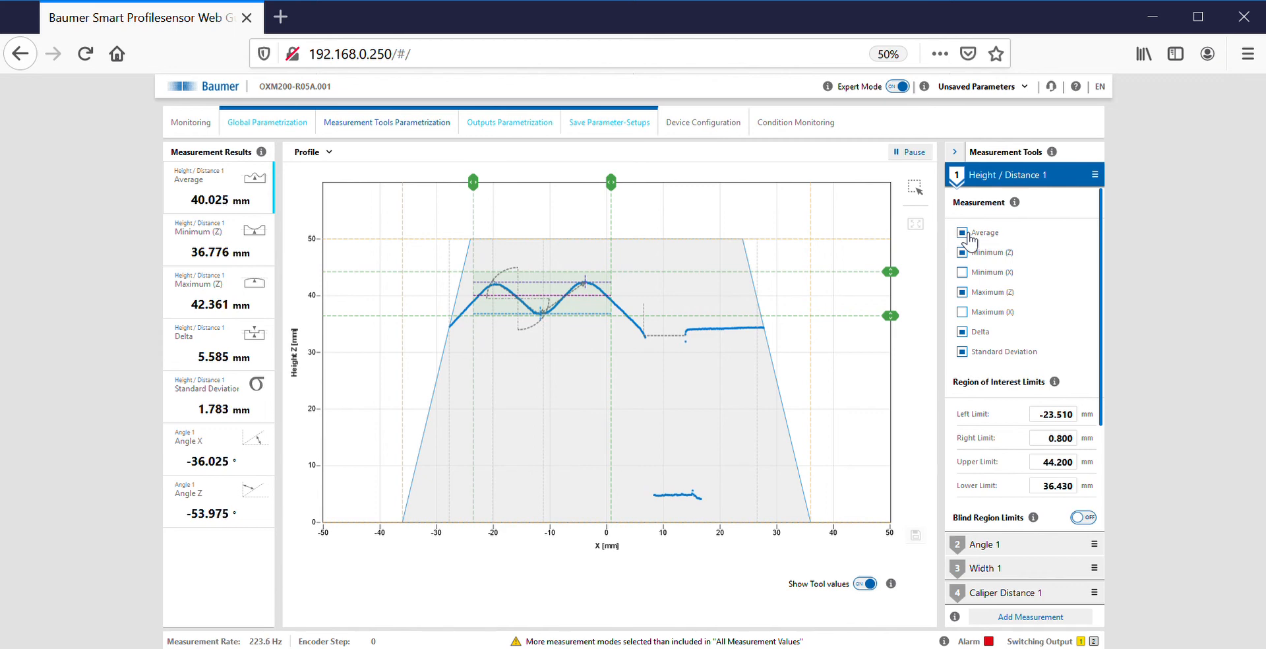
left_click(968, 234)
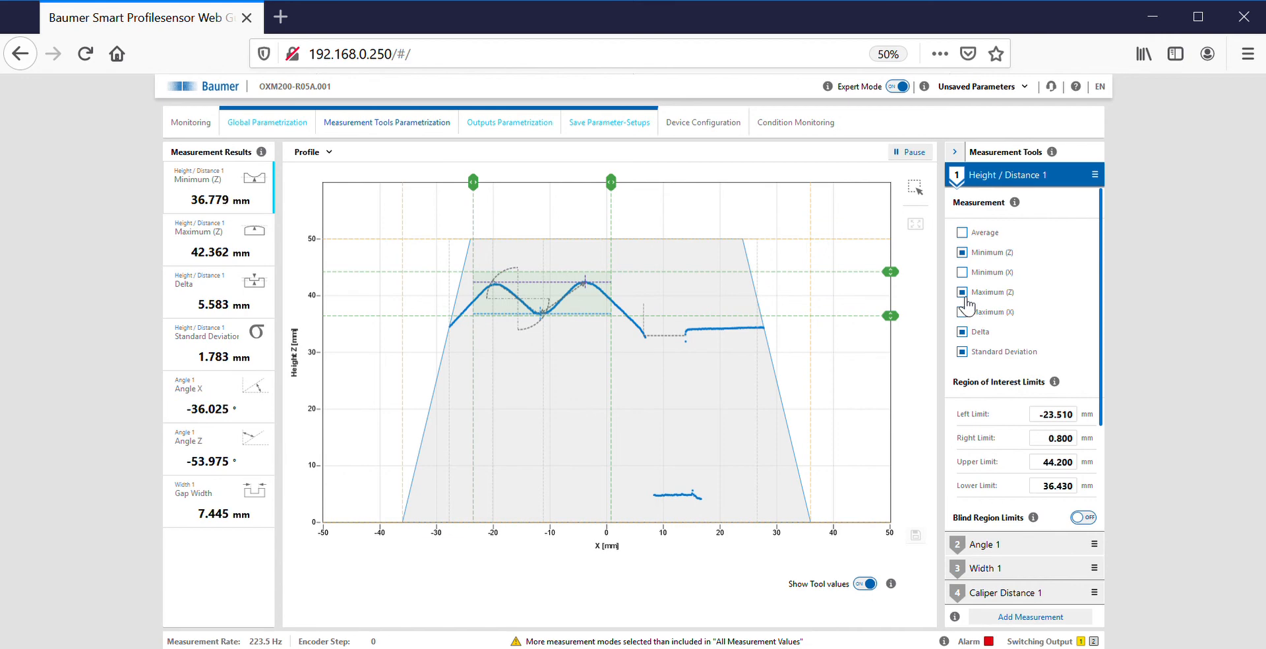
left_click(968, 354)
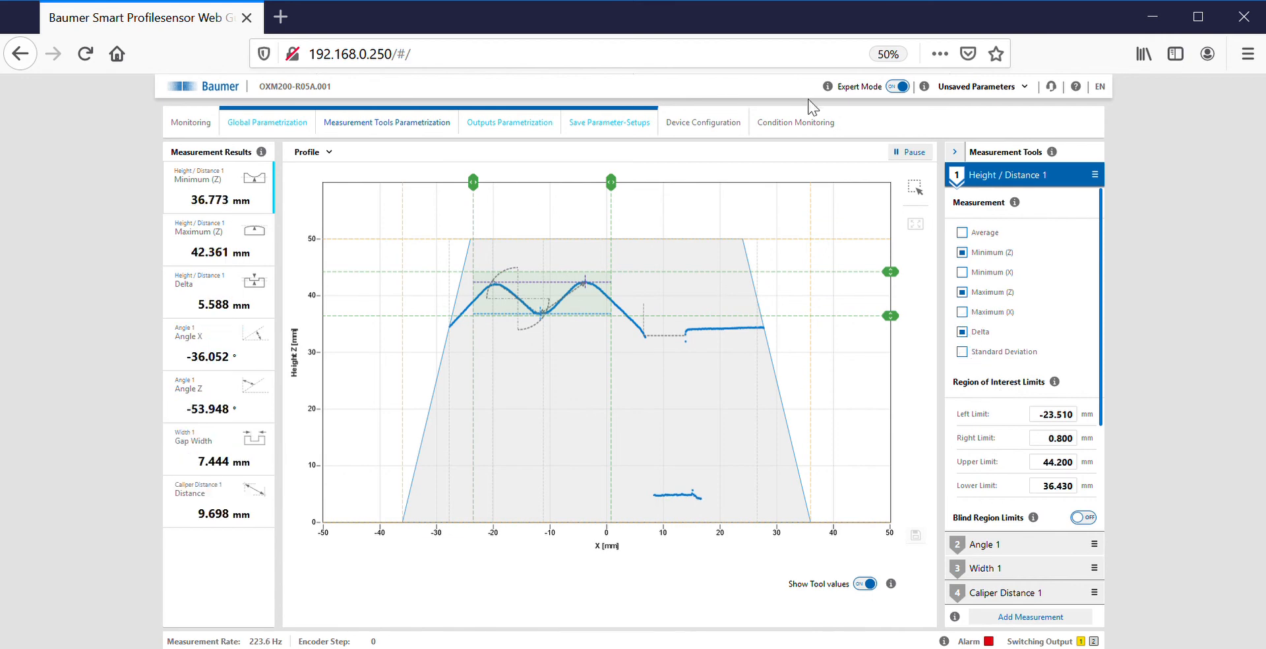
View the options for saving parameter setups and select Parameter Setup 1 as the save target
left_click(627, 125)
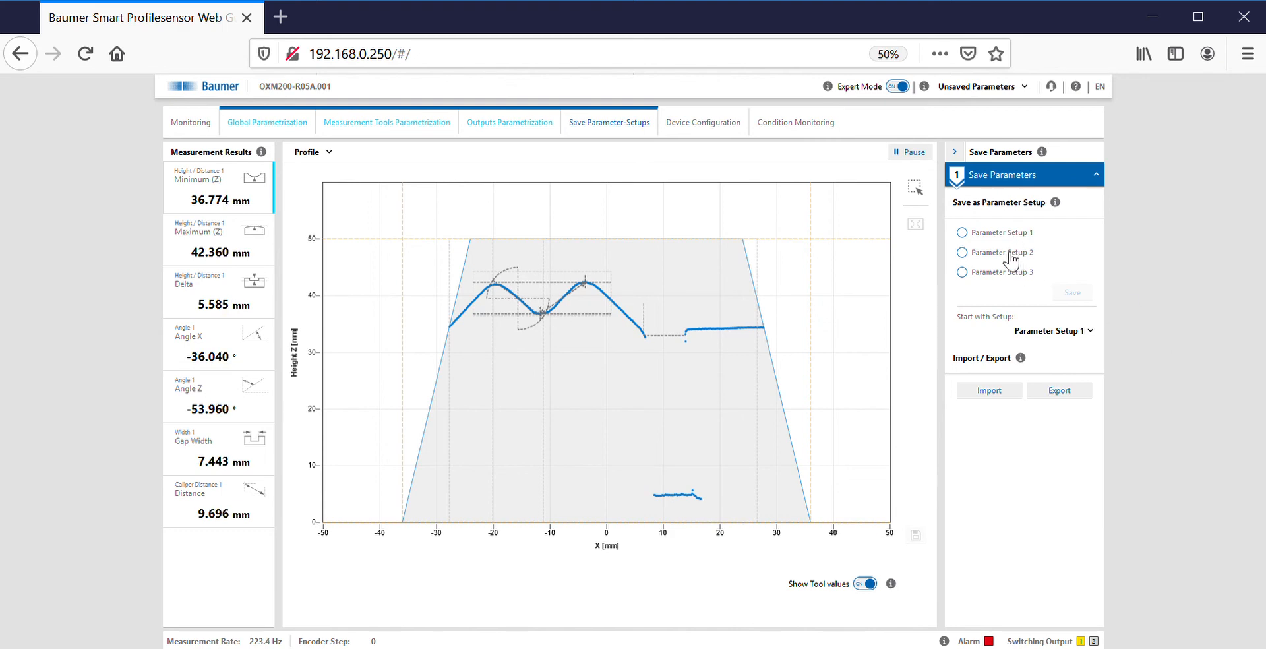
left_click(999, 234)
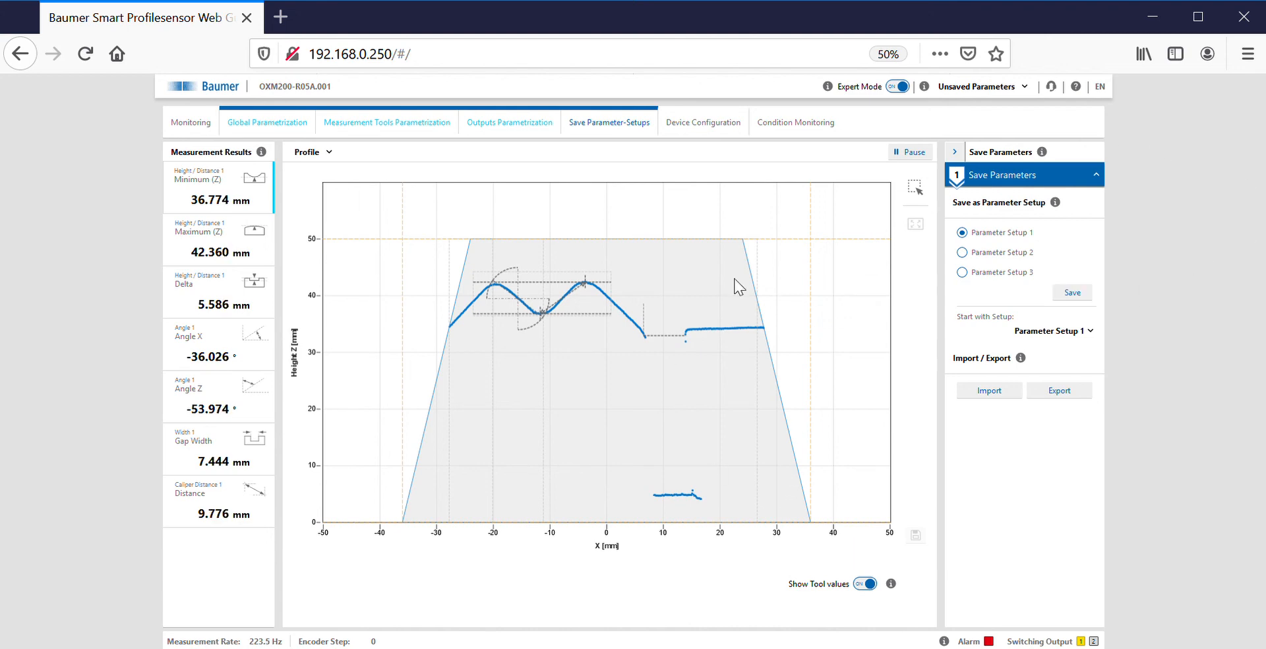
Map Digital Output 1 to the Height / Distance 1 - Delta measurement in the output parameters
left_click(524, 125)
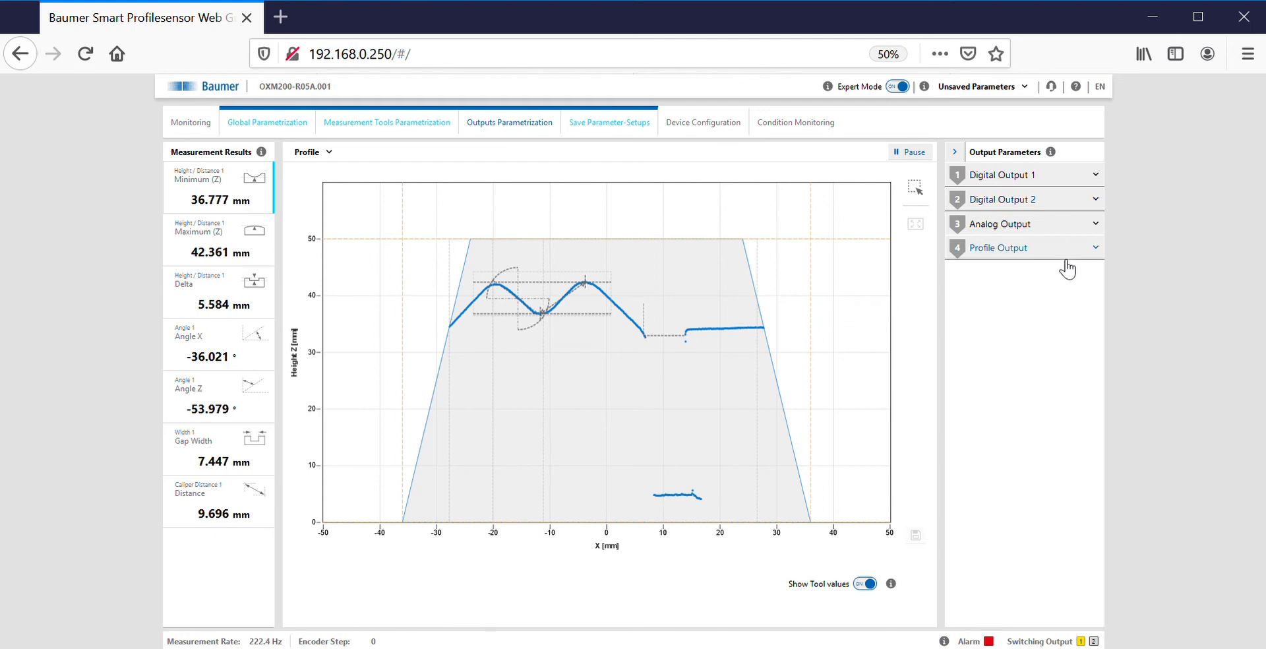
left_click(1042, 179)
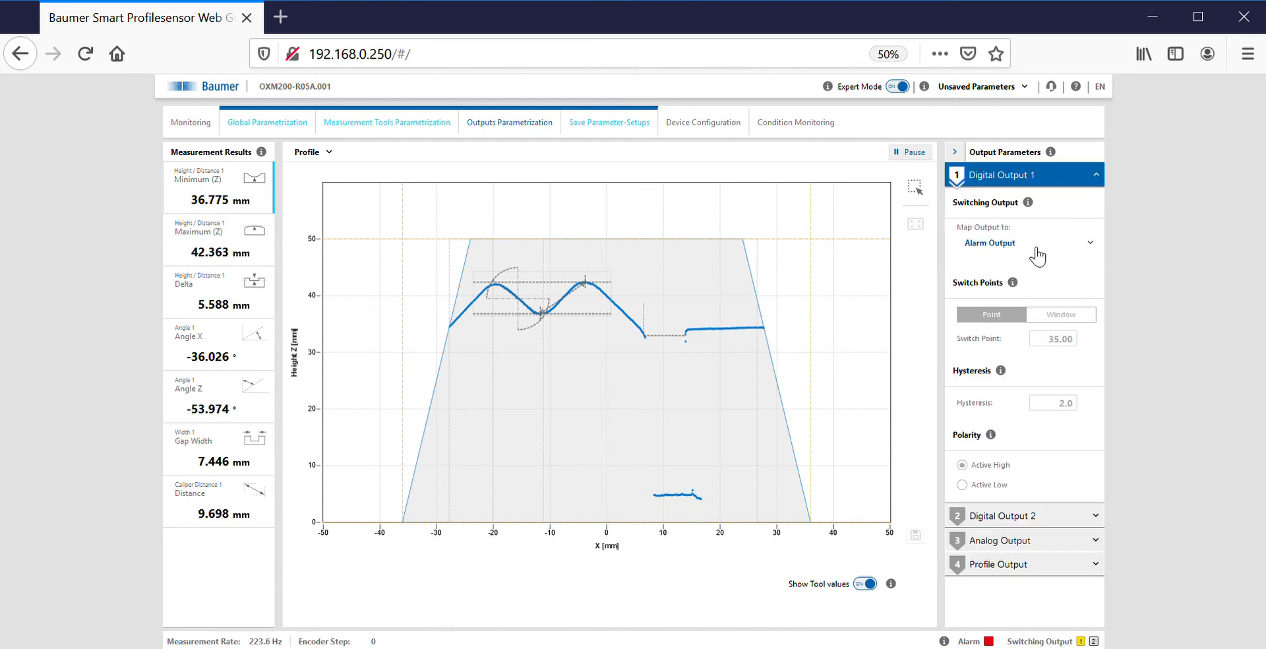
left_click(1097, 246)
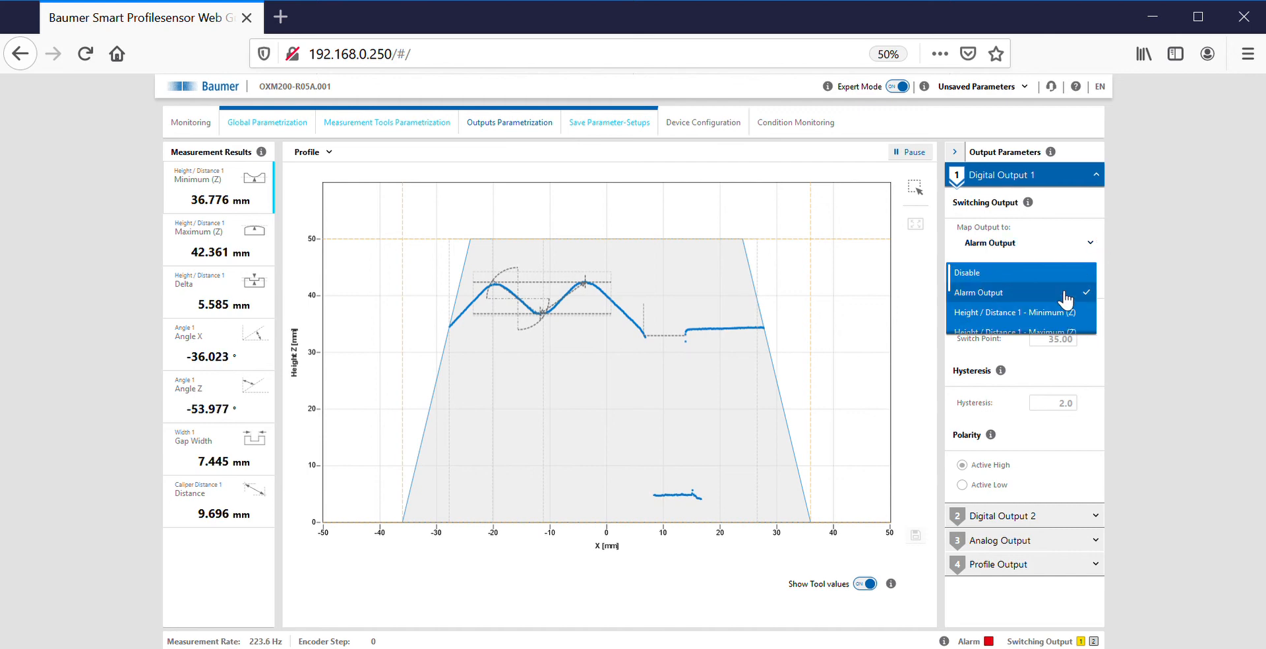
scroll(1055, 303, "down", 3)
scroll(1048, 318, "up", 5)
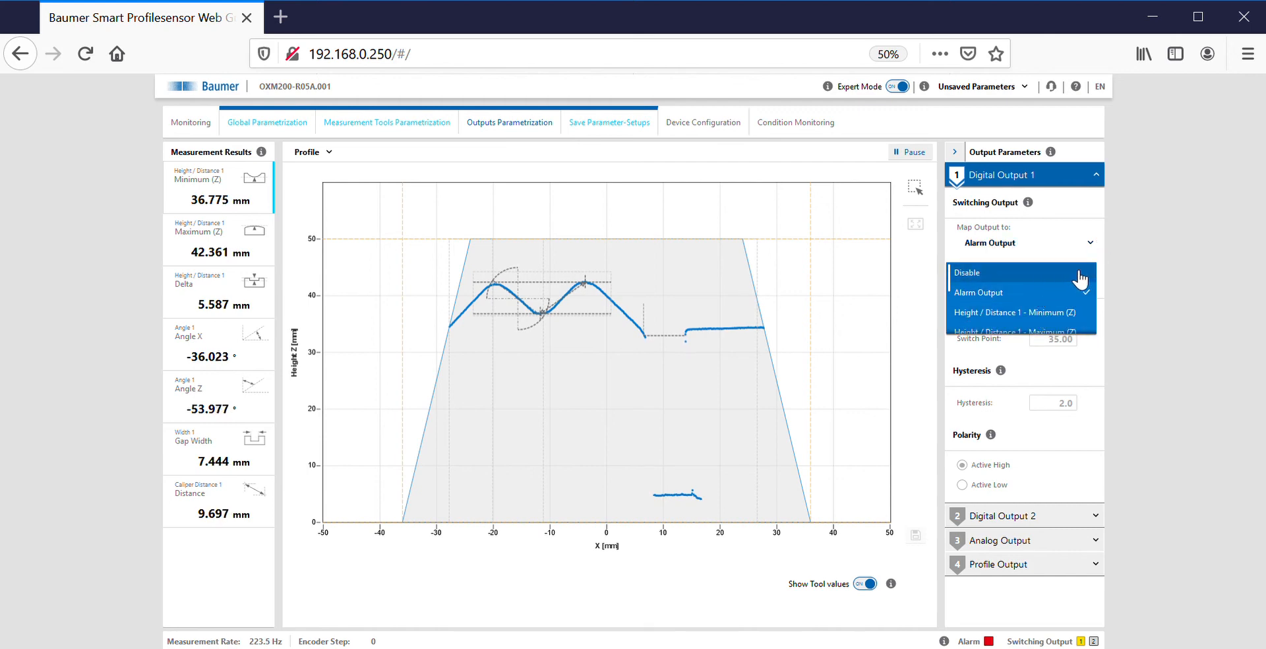
scroll(1042, 296, "down", 1)
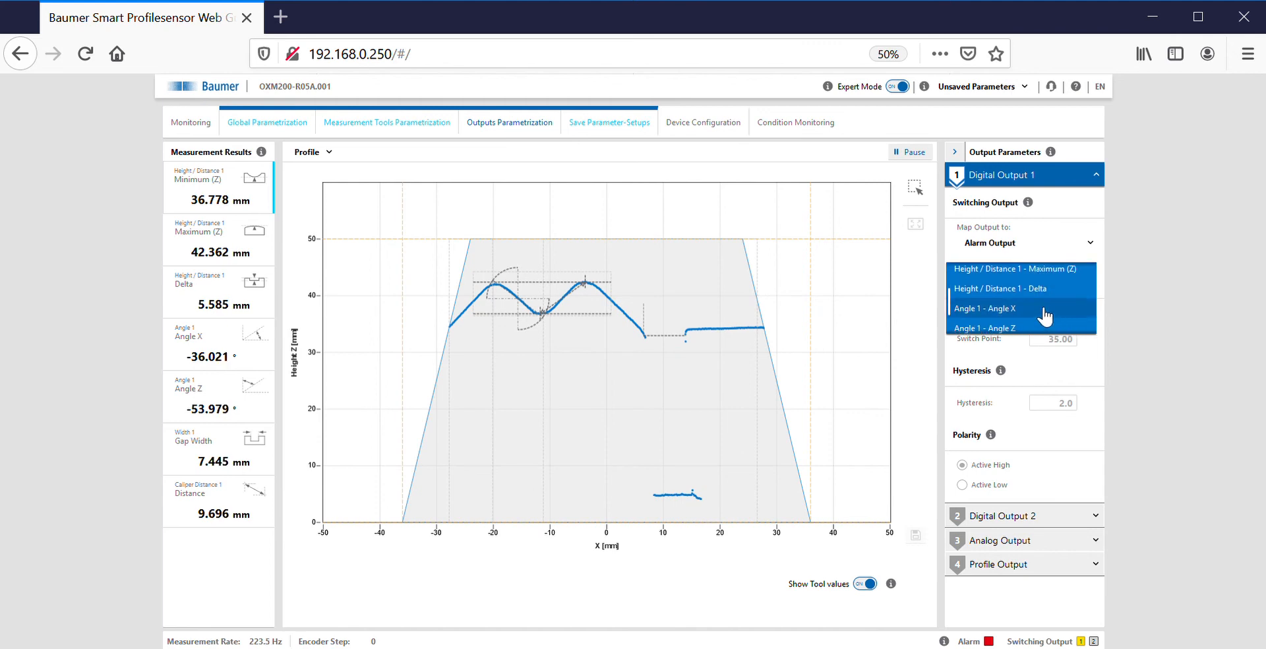
scroll(1059, 305, "down", 1)
left_click(1065, 290)
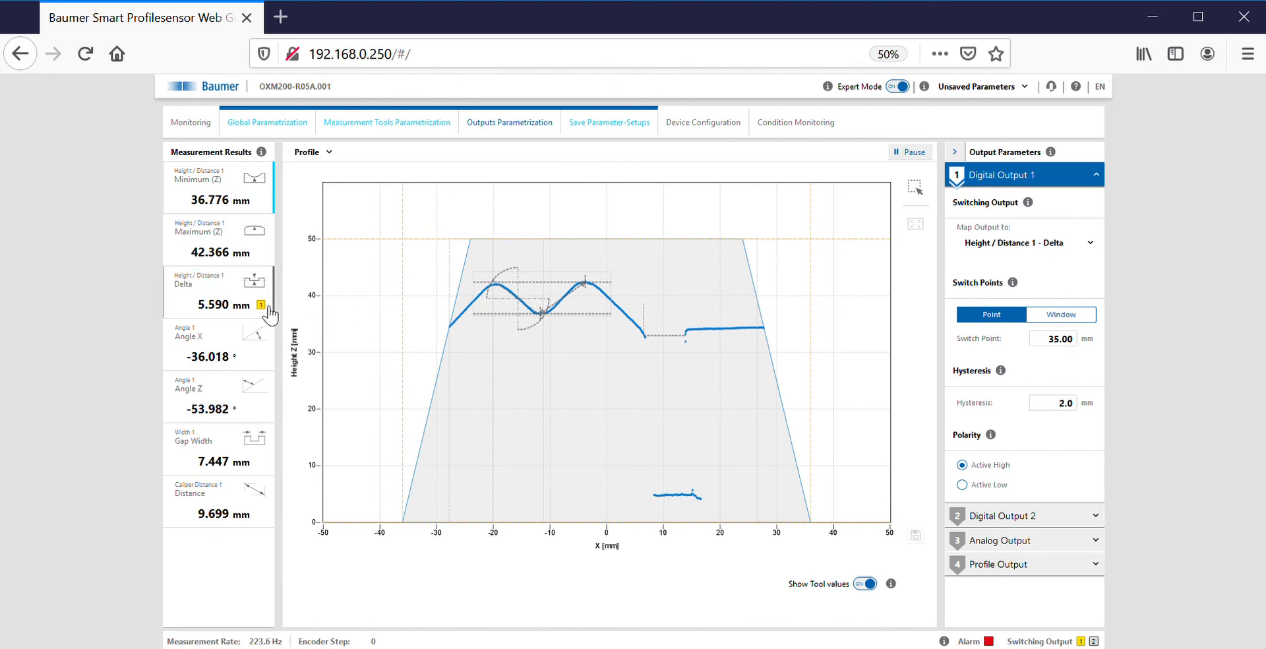
Set the switch point of Digital Output 1 to 7 mm
left_click(1059, 346)
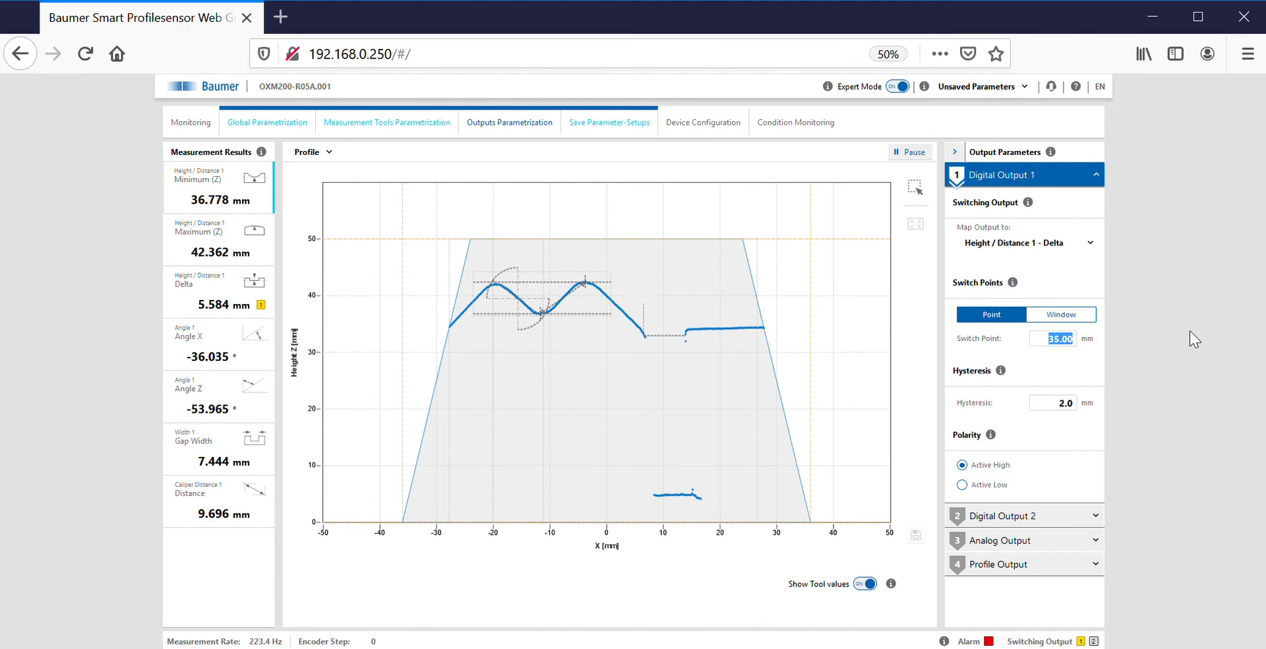
key("BackSpace")
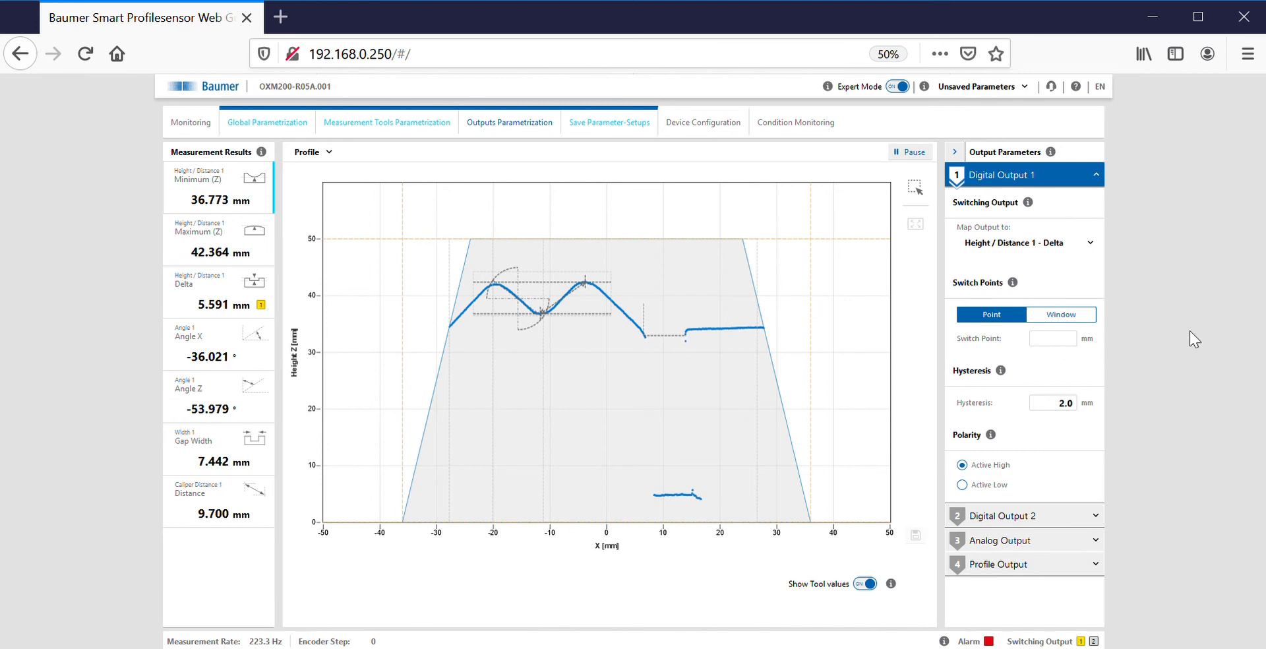
type("7")
key("Return")
left_click(998, 486)
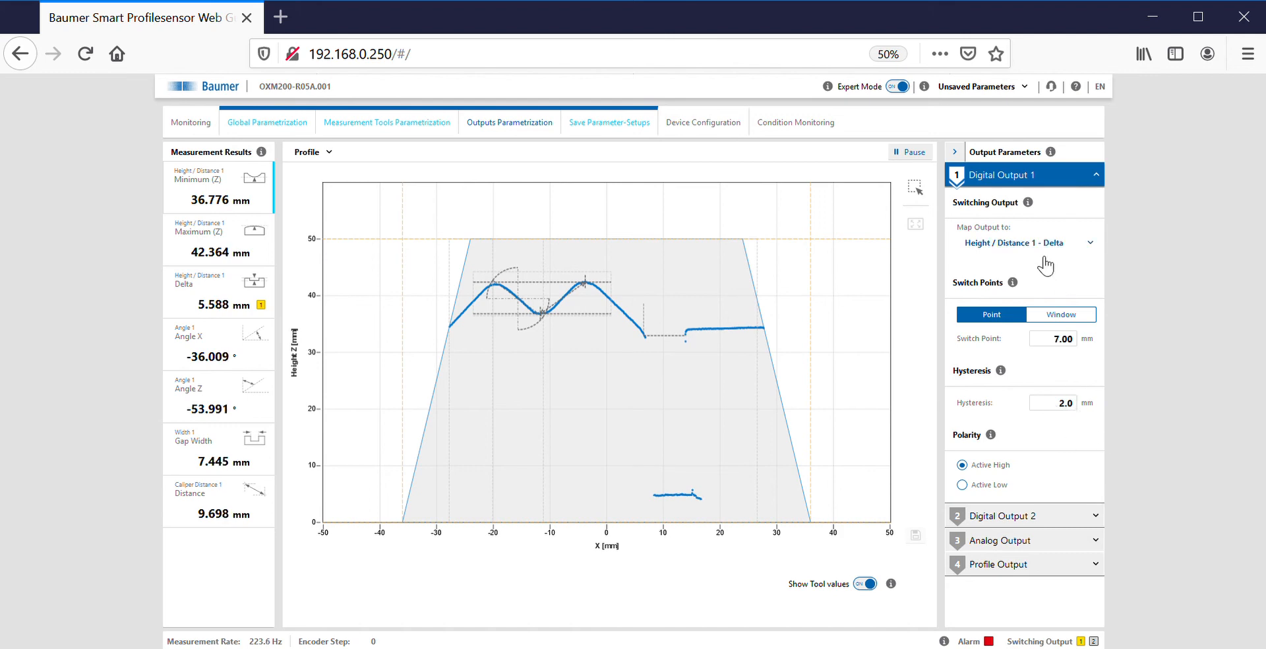
Map Digital Output 2 to the Angle 1 - Angle X measurement
left_click(1036, 521)
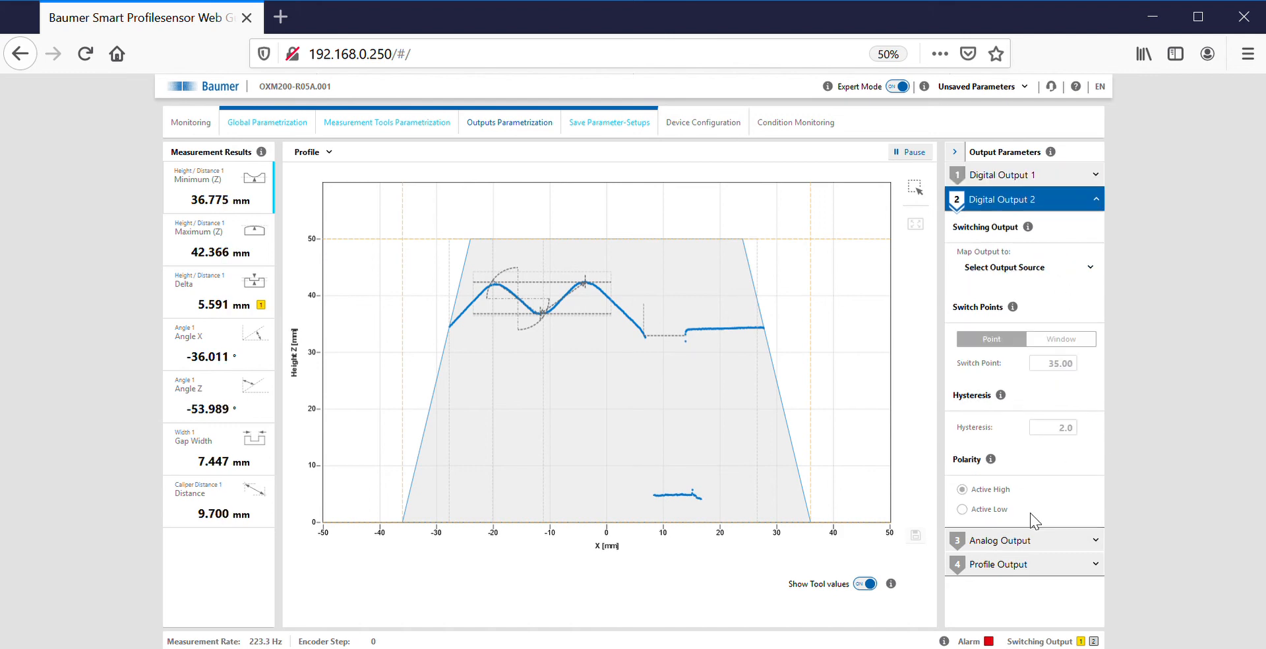
left_click(1021, 270)
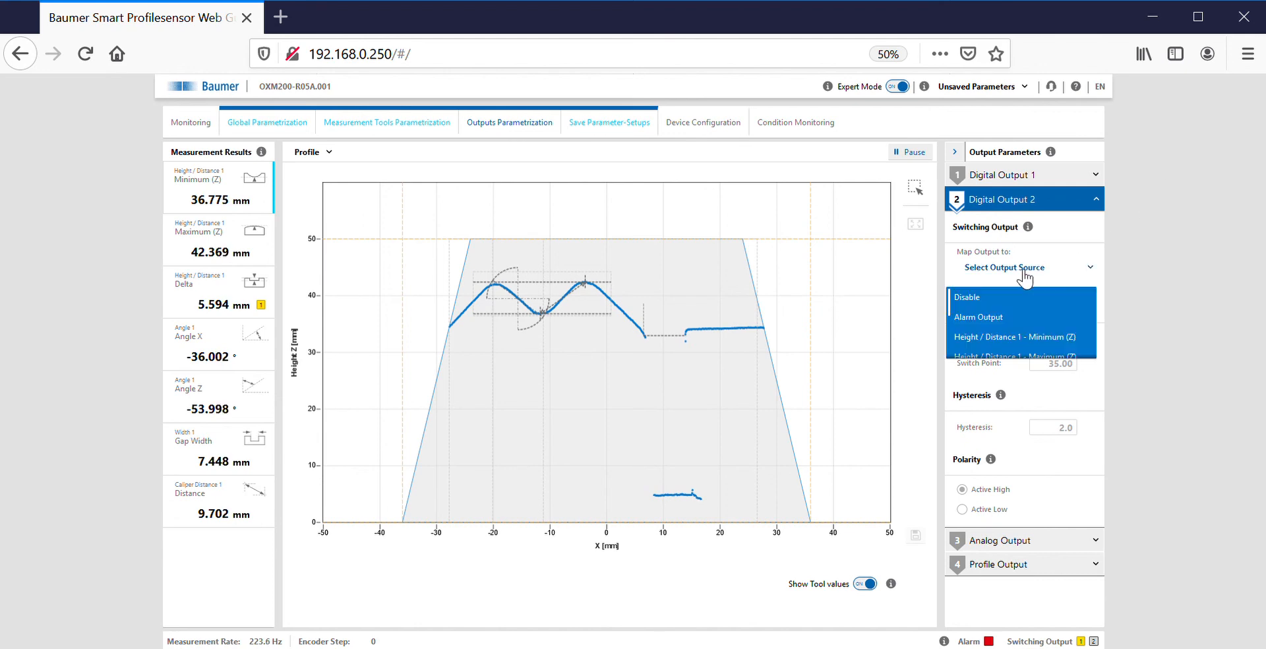
scroll(992, 318, "down", 1)
scroll(1009, 319, "down", 3)
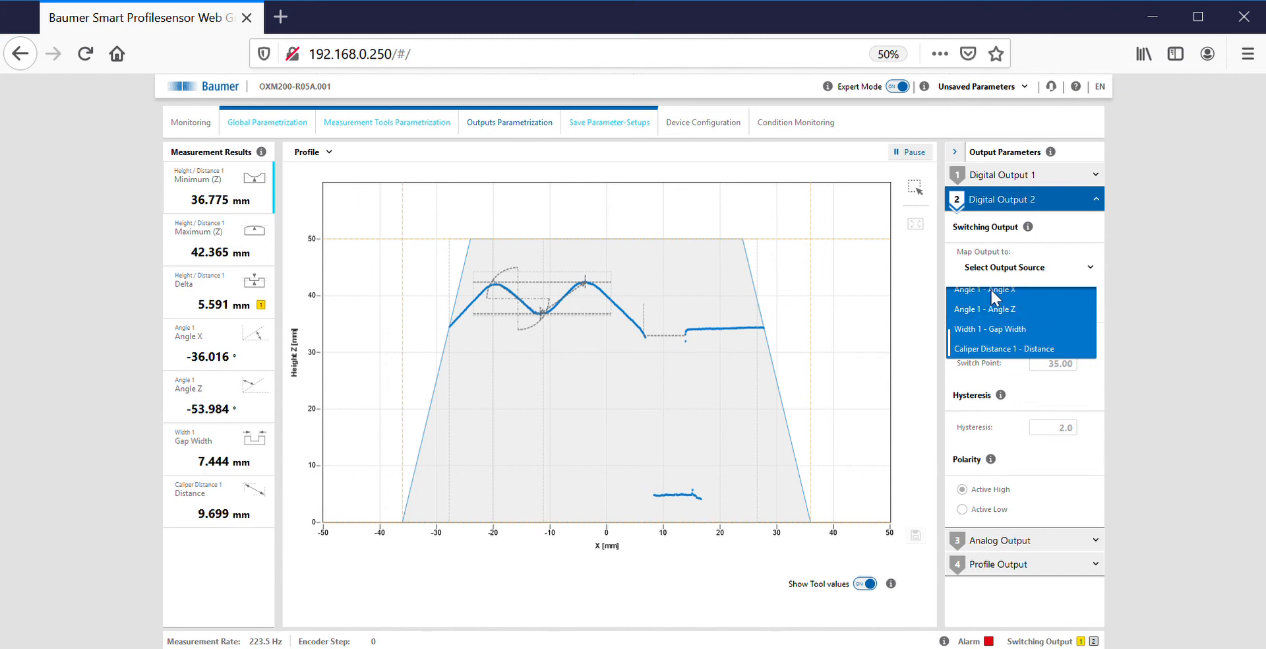
scroll(1002, 323, "up", 3)
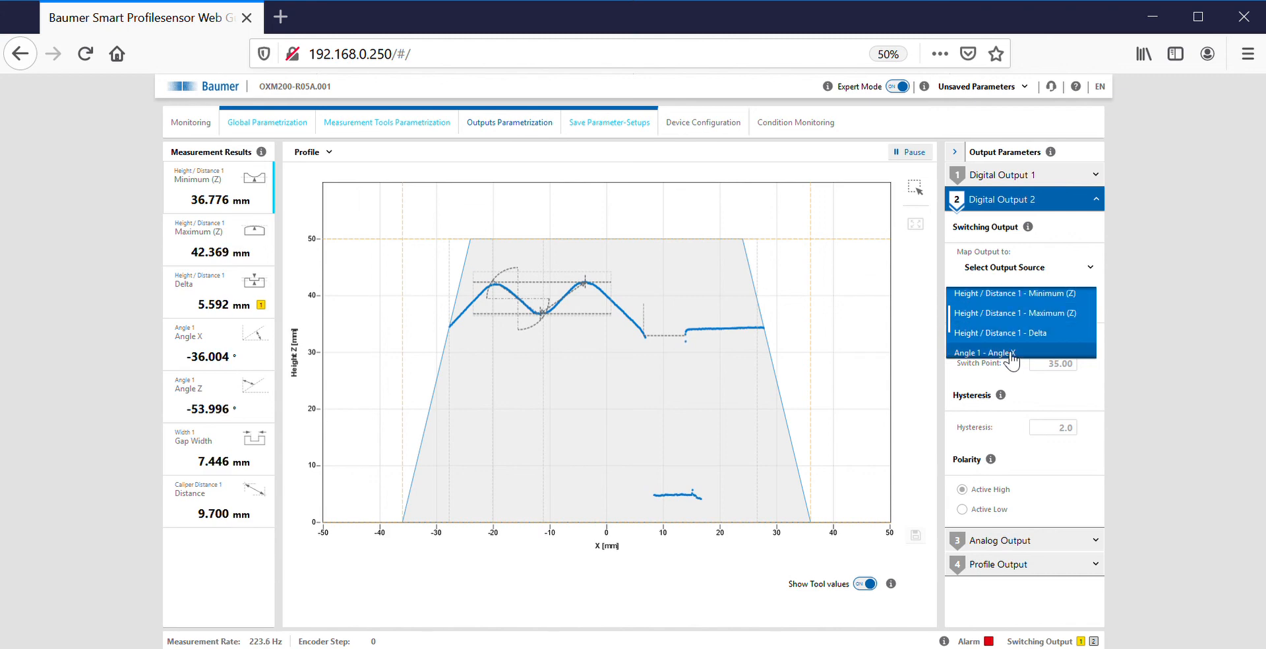
left_click(1009, 353)
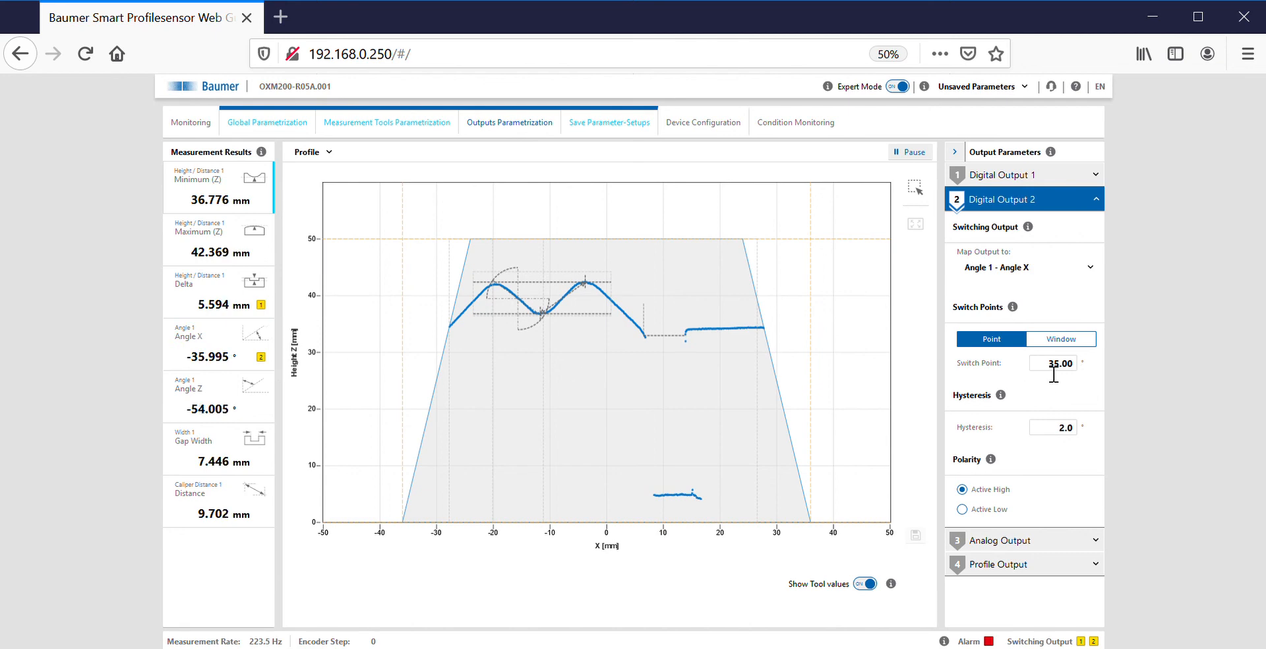
Set the switch point of Digital Output 2 to 40°
left_click_drag(1051, 374, 1127, 375)
type("40")
key("Return")
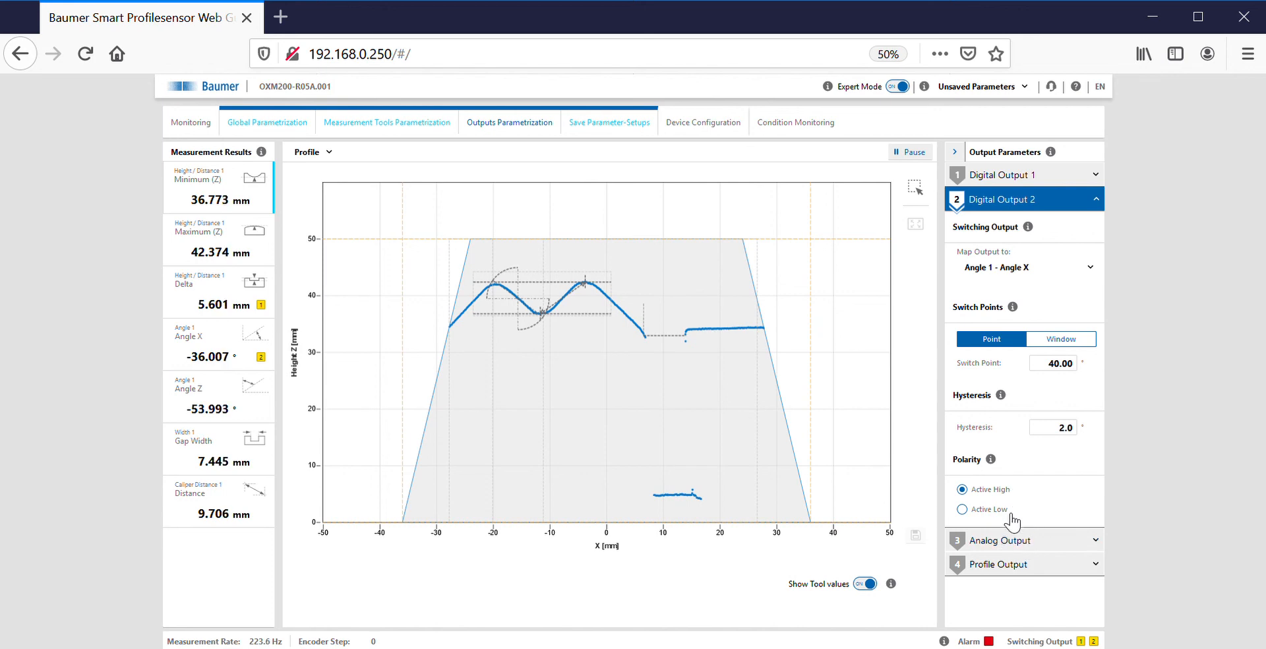
Map the Analog Output to Height / Distance 1 - Minimum (Z) and look through its available output types
left_click(1041, 548)
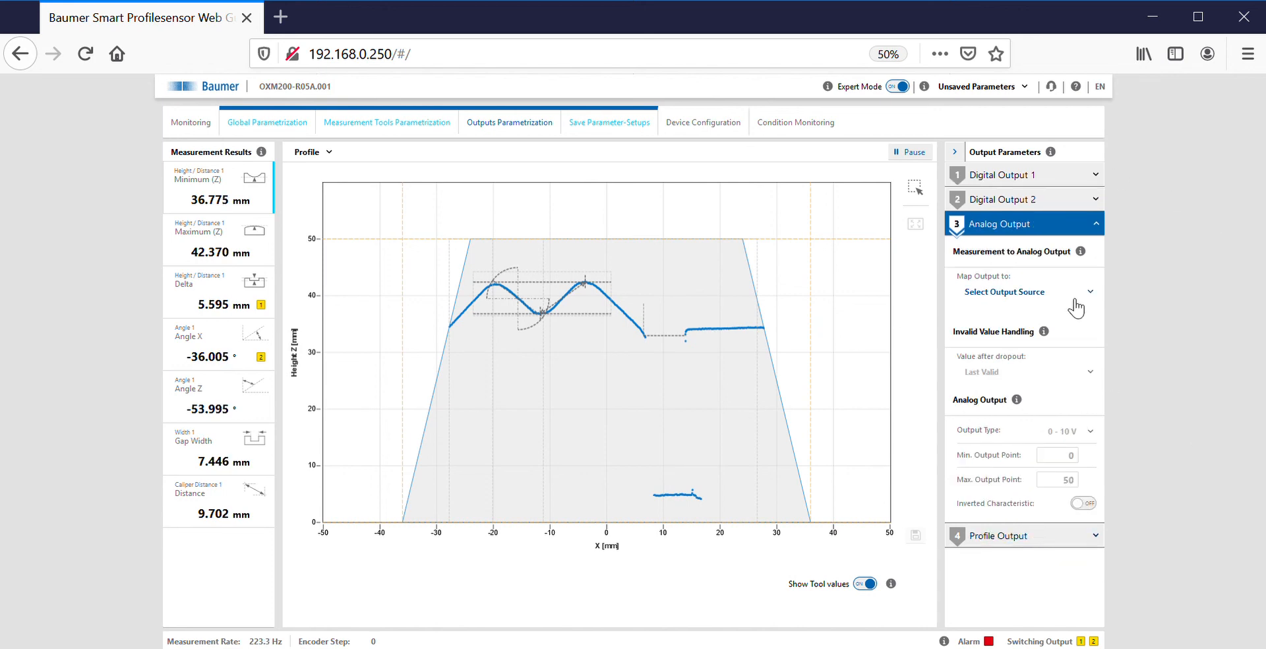
left_click(1051, 295)
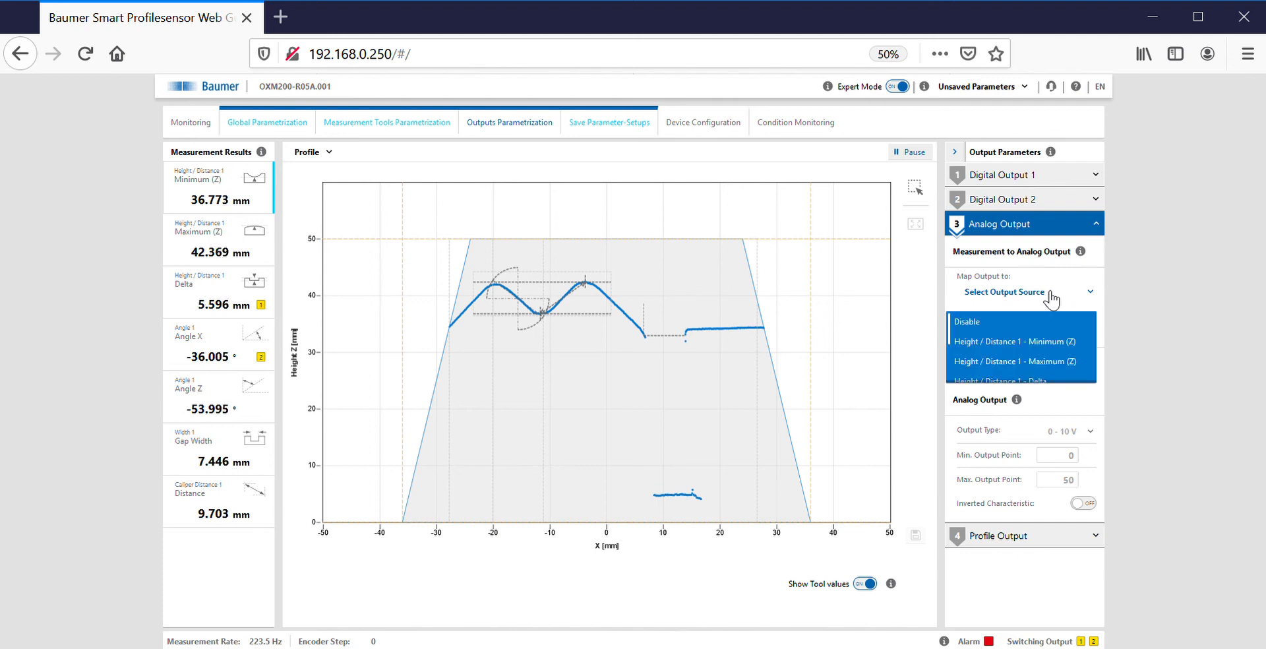
left_click(1064, 343)
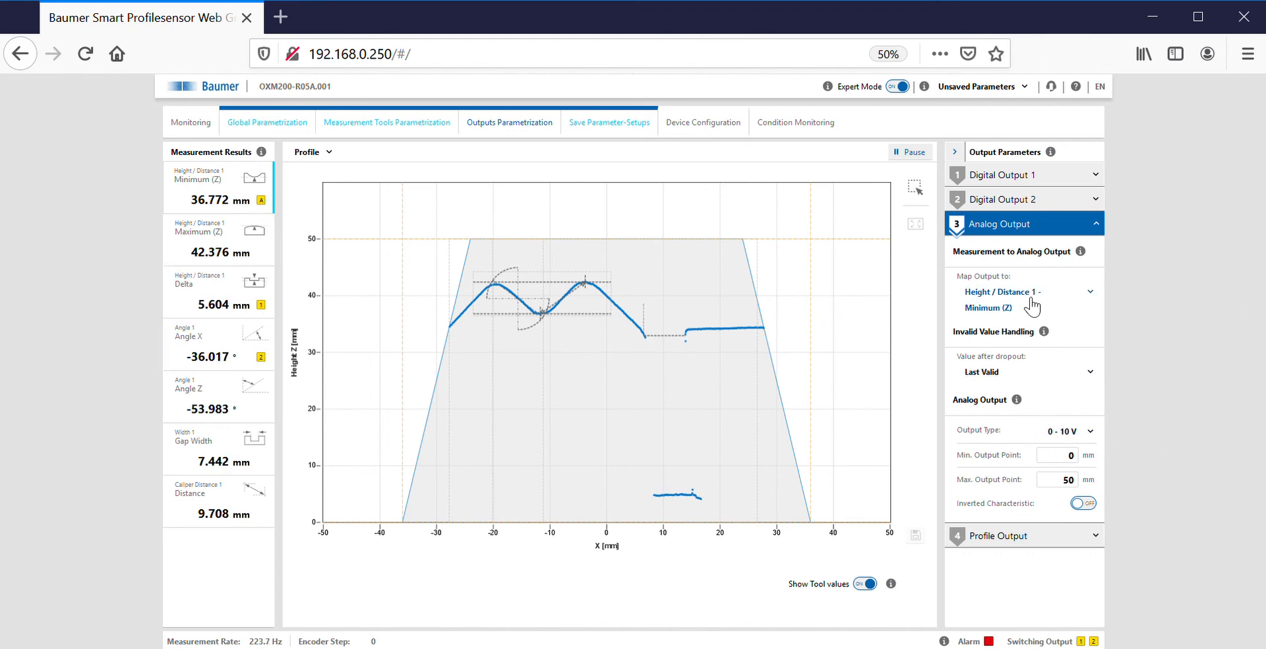
left_click(1098, 441)
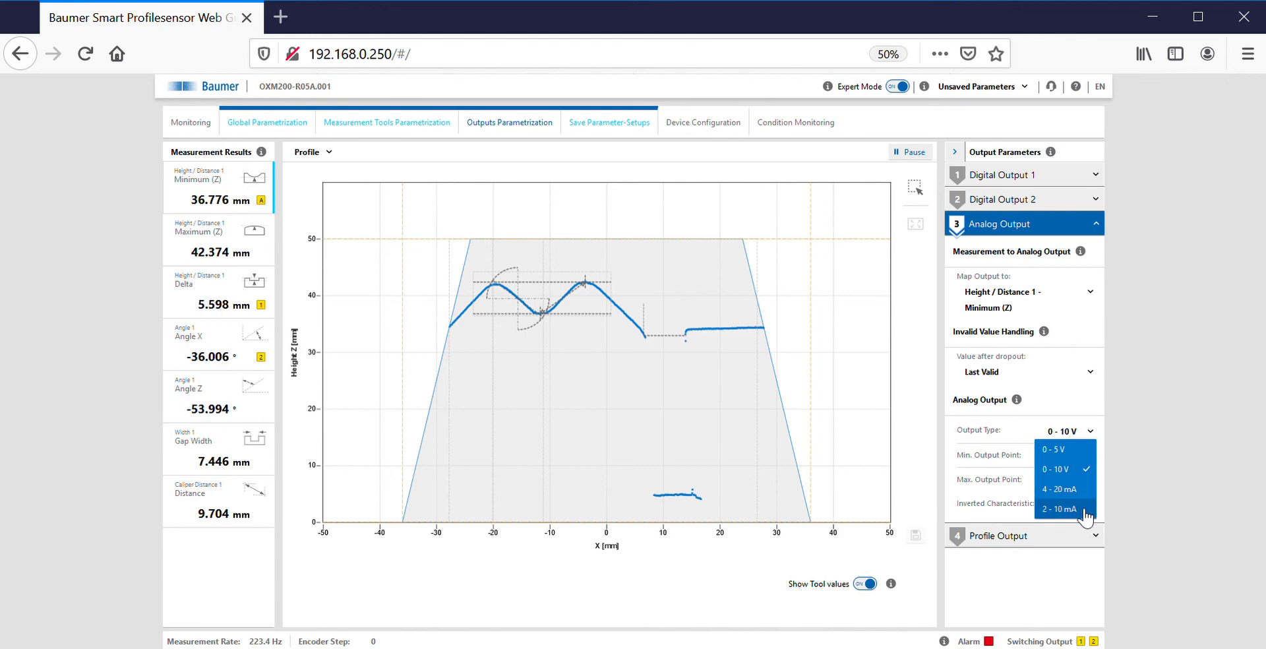
left_click(1189, 469)
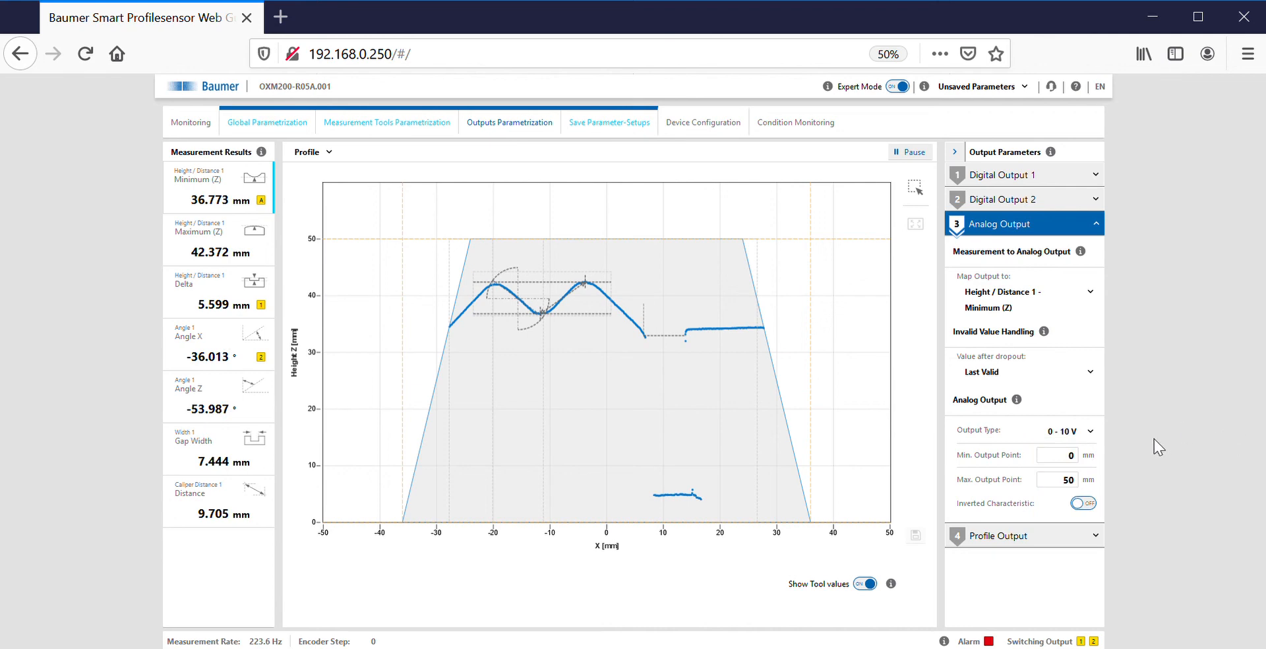
Set the Analog Output's minimum output point to 30 mm and its maximum output point to 60 mm
double_click(1056, 456)
type("30")
key("Tab")
key("BackSpace")
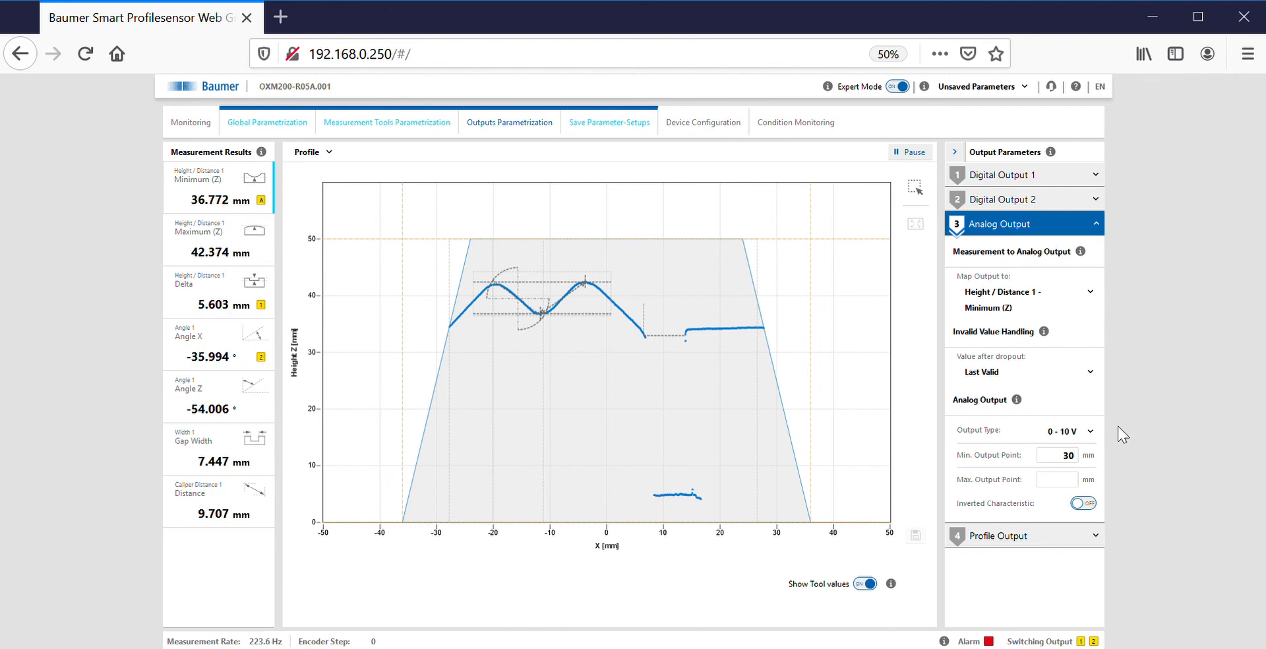
type("60")
key("Tab")
left_click(1201, 452)
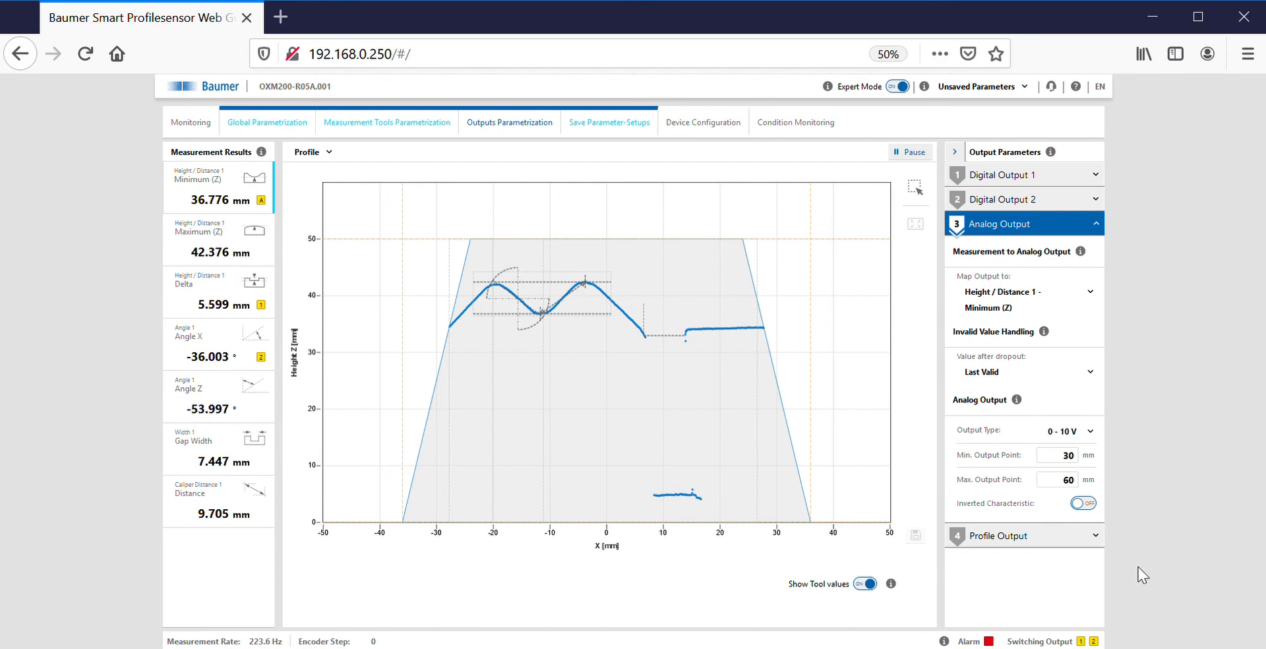
Review the profile data output options and the device configuration's network, time synchronization, process interface, web interface and firmware settings
left_click(1081, 536)
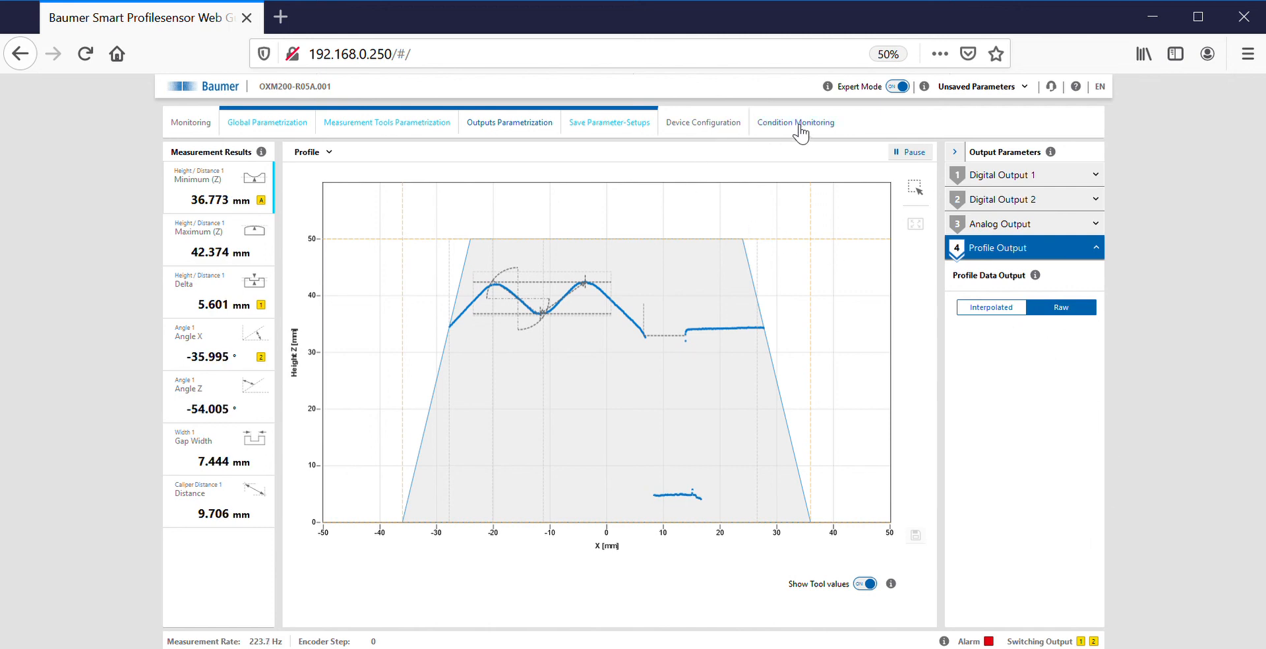
left_click(707, 132)
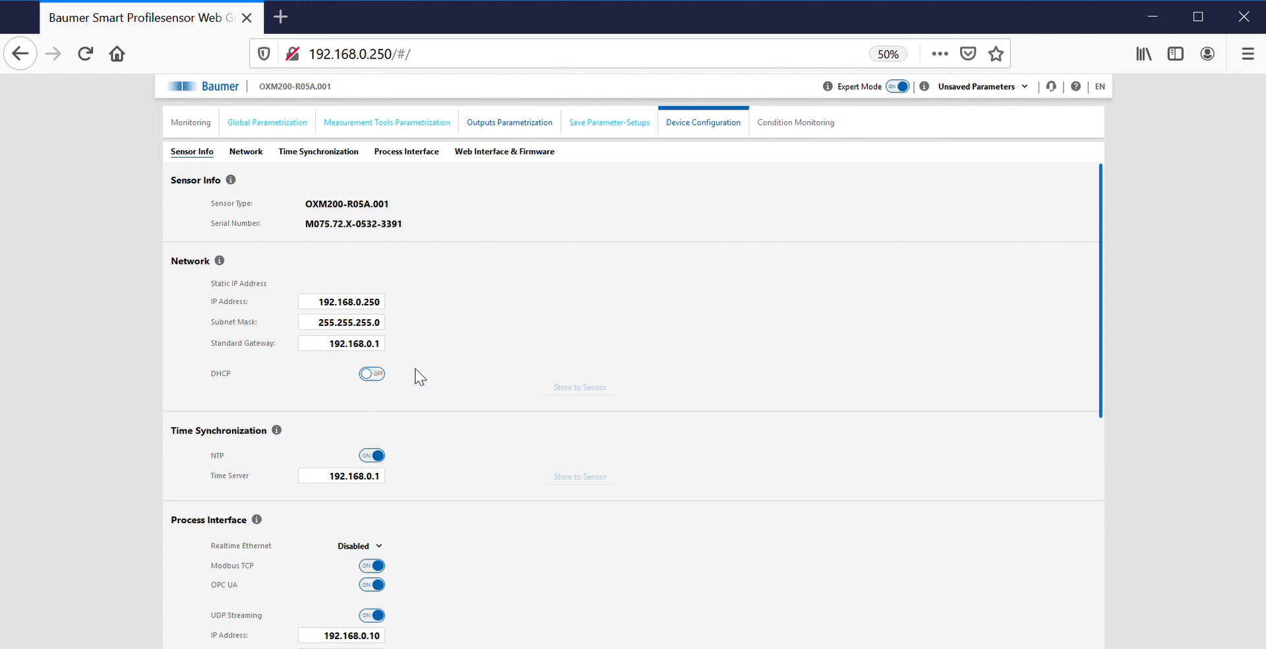
scroll(415, 376, "down", 5)
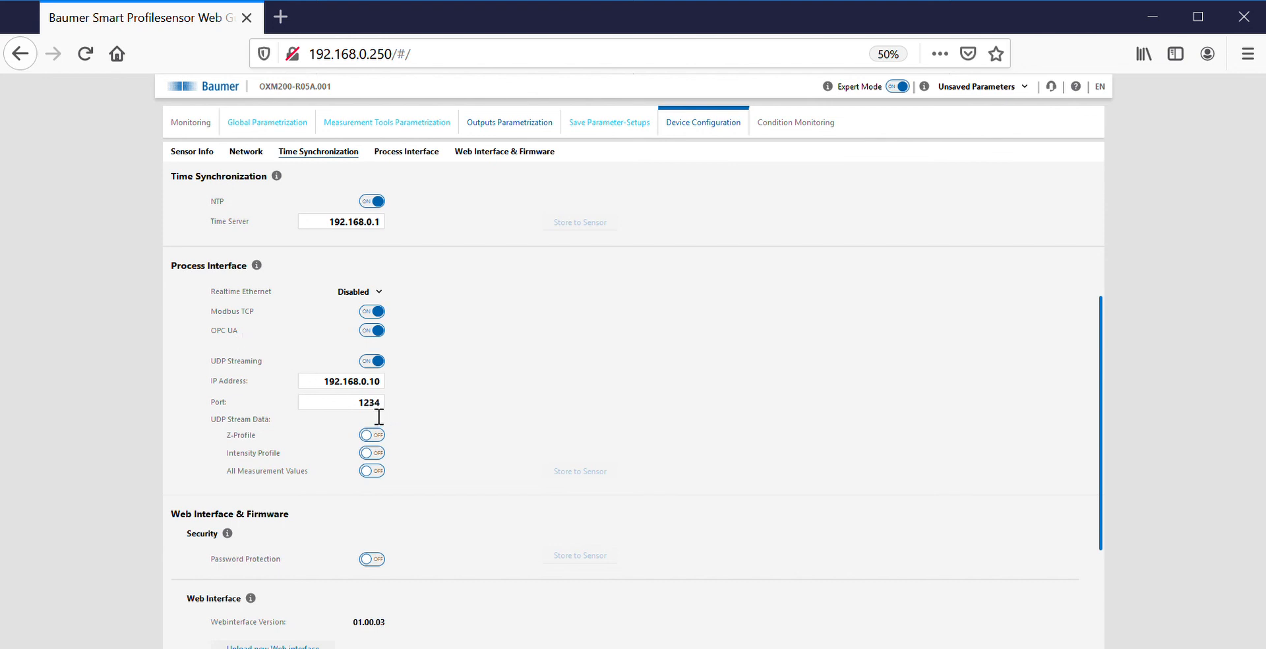
scroll(330, 370, "down", 2)
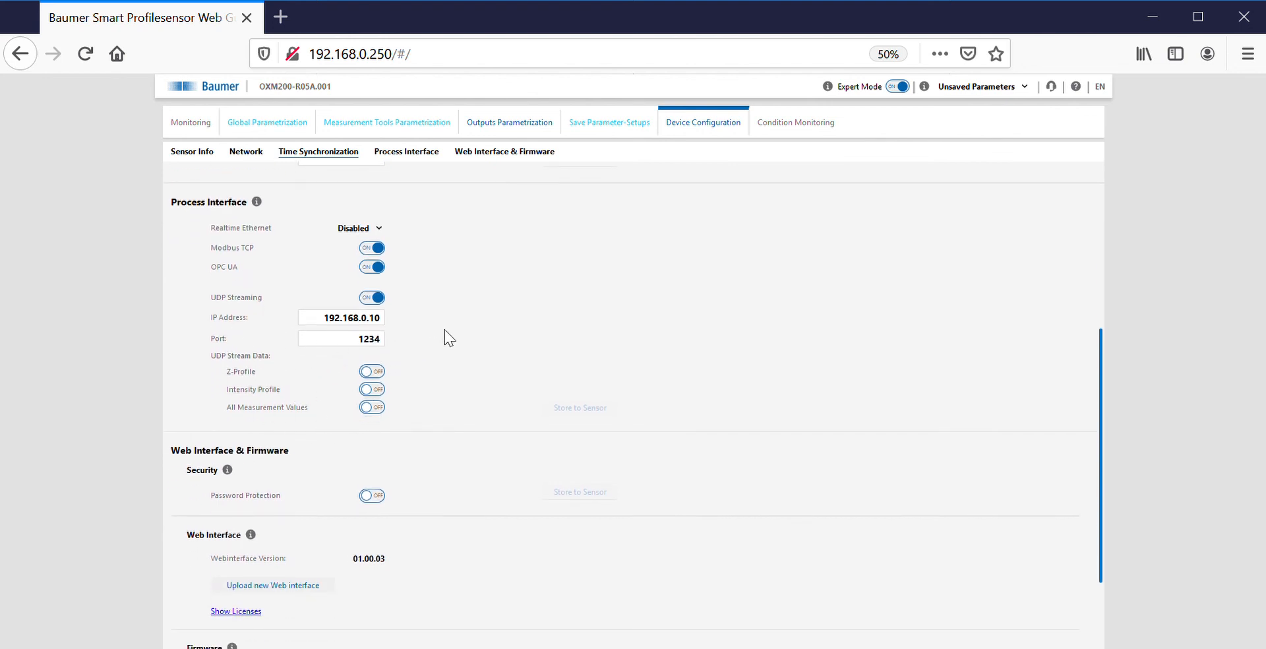
scroll(438, 337, "down", 3)
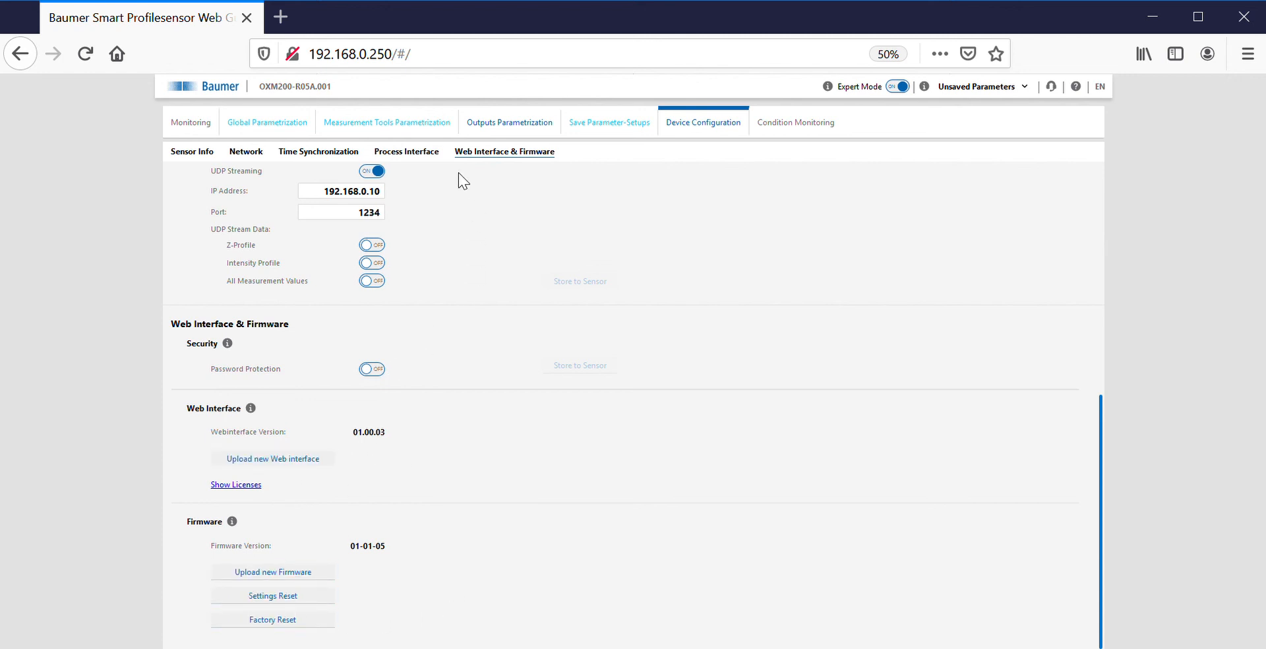
scroll(369, 449, "up", 15)
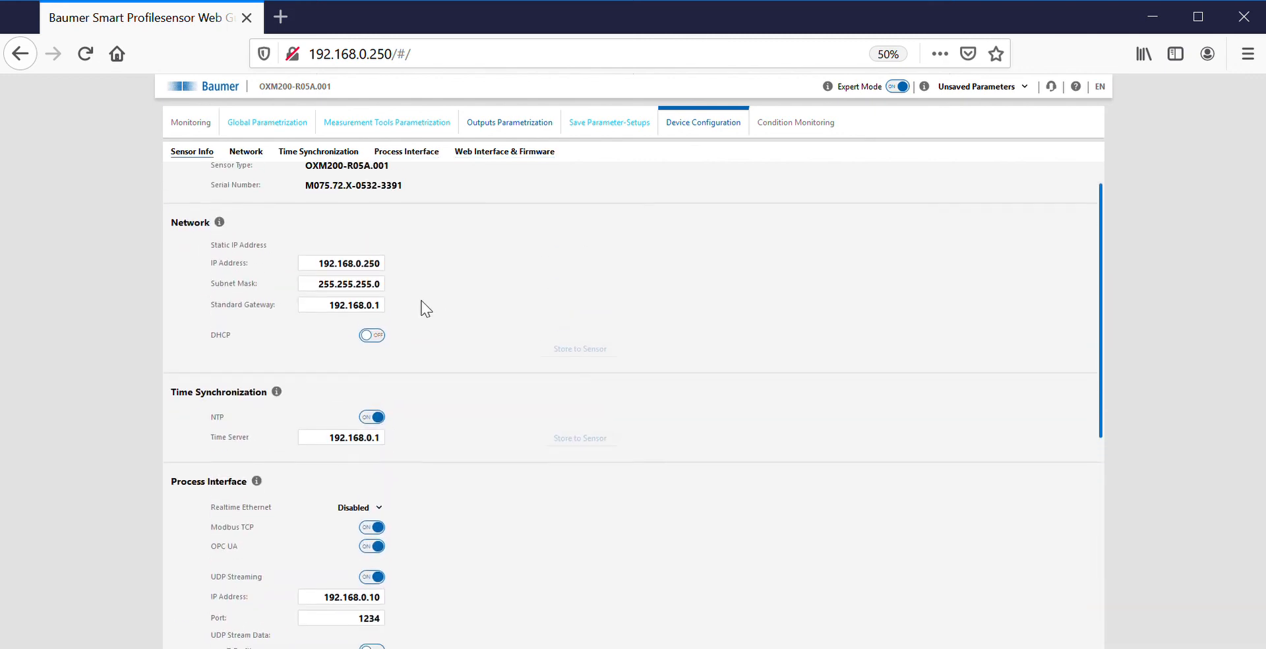
Examine the condition monitoring overview with its temperature and operating voltage histograms, and return to the live monitoring view
left_click(802, 124)
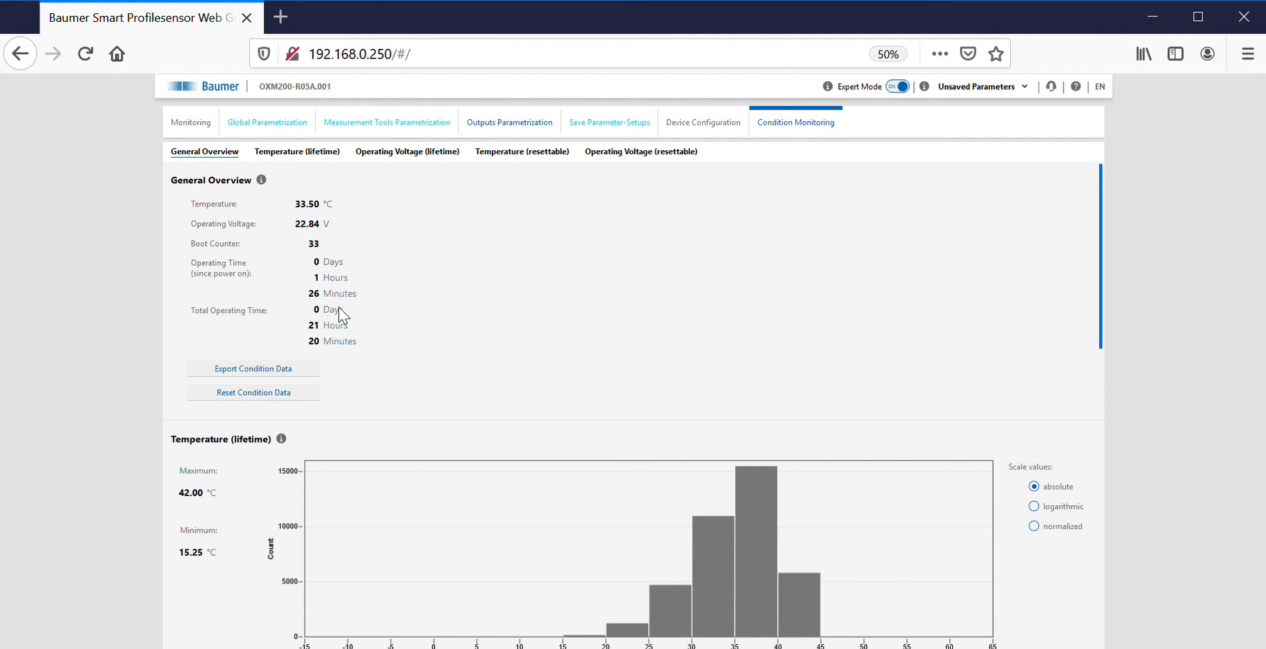
scroll(427, 352, "down", 3)
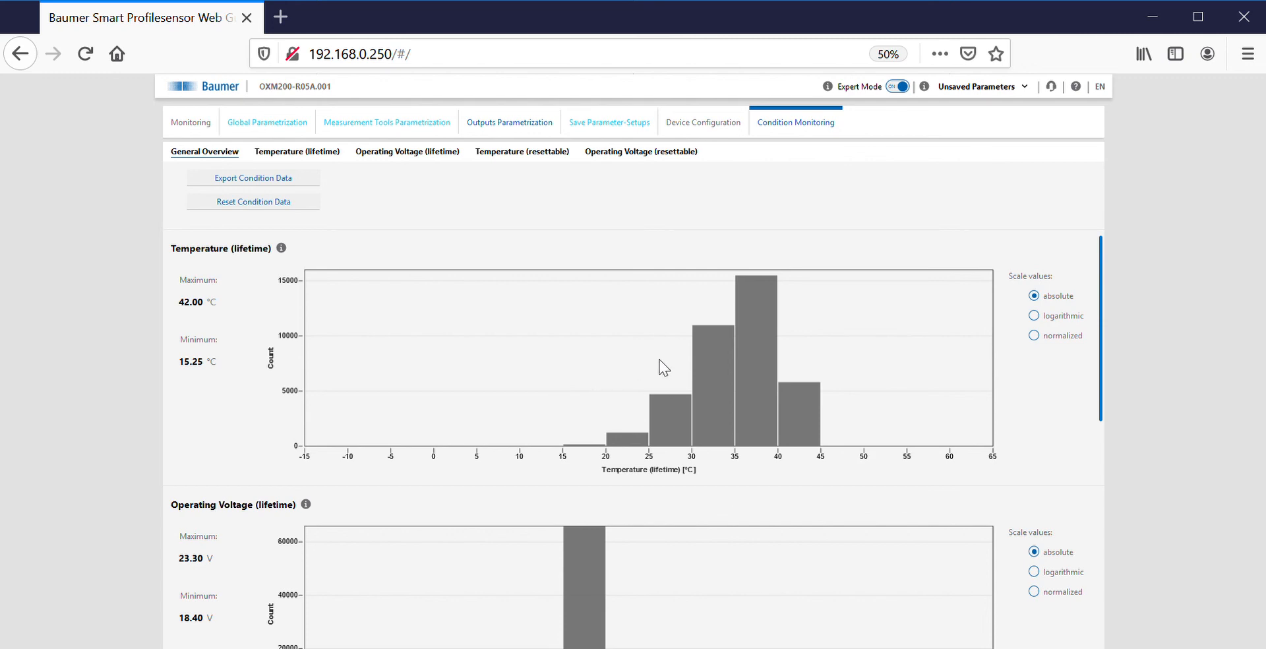
scroll(663, 367, "down", 9)
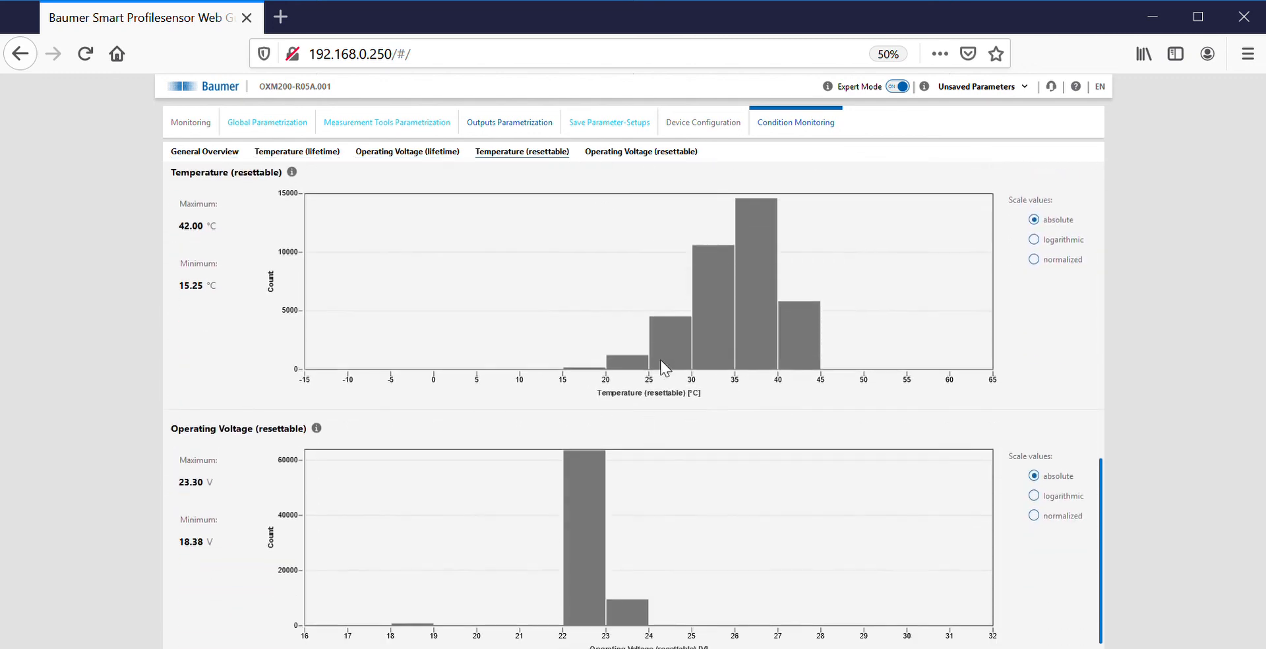
scroll(518, 479, "up", 12)
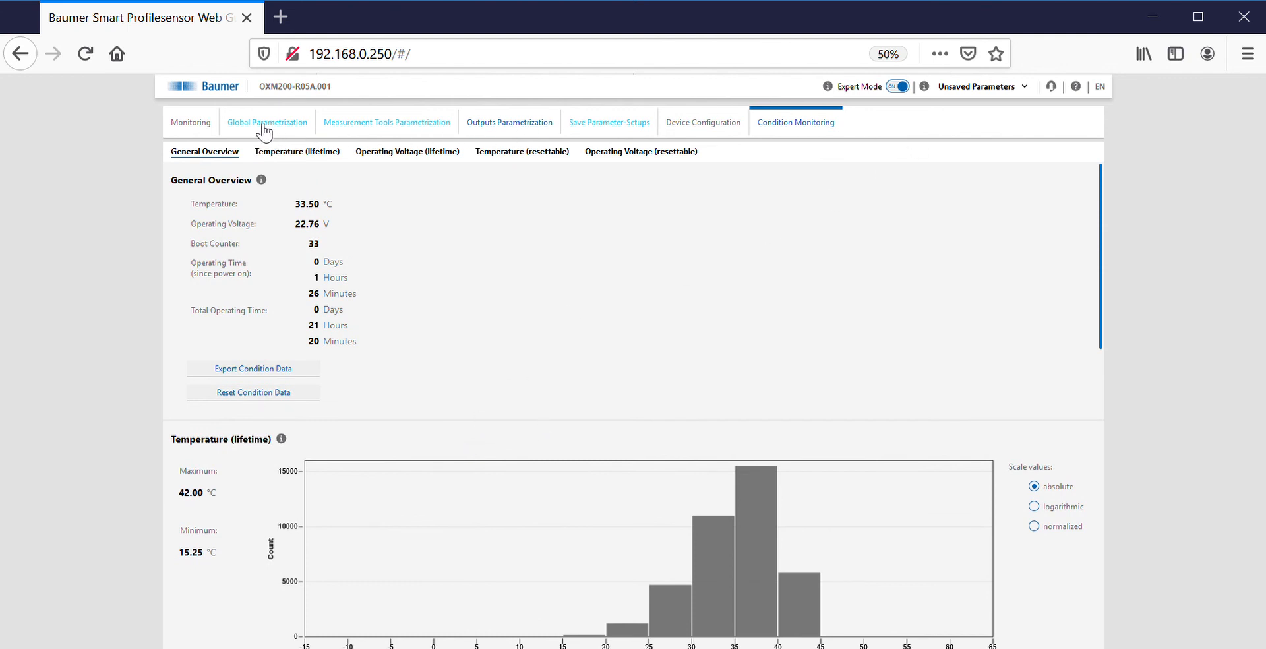
left_click(191, 122)
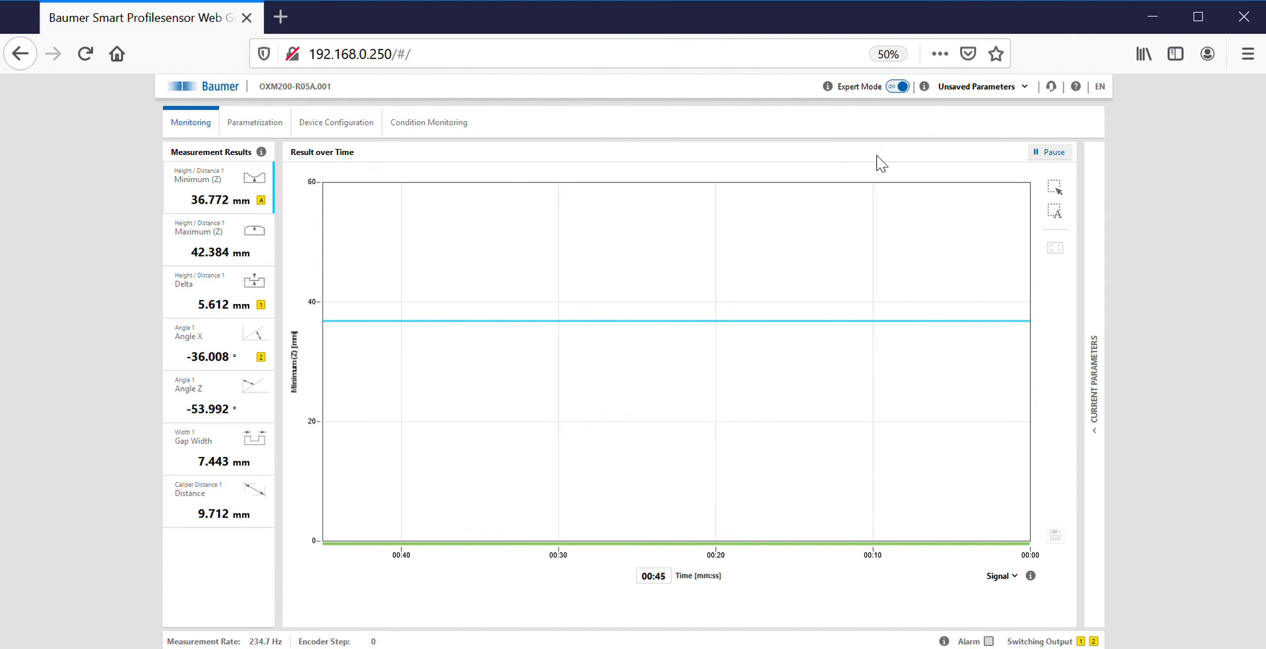
Pause and resume the Result over Time chart, and view it for each measurement result from Maximum (Z) through Caliper Distance 1 - Distance
left_click(1055, 153)
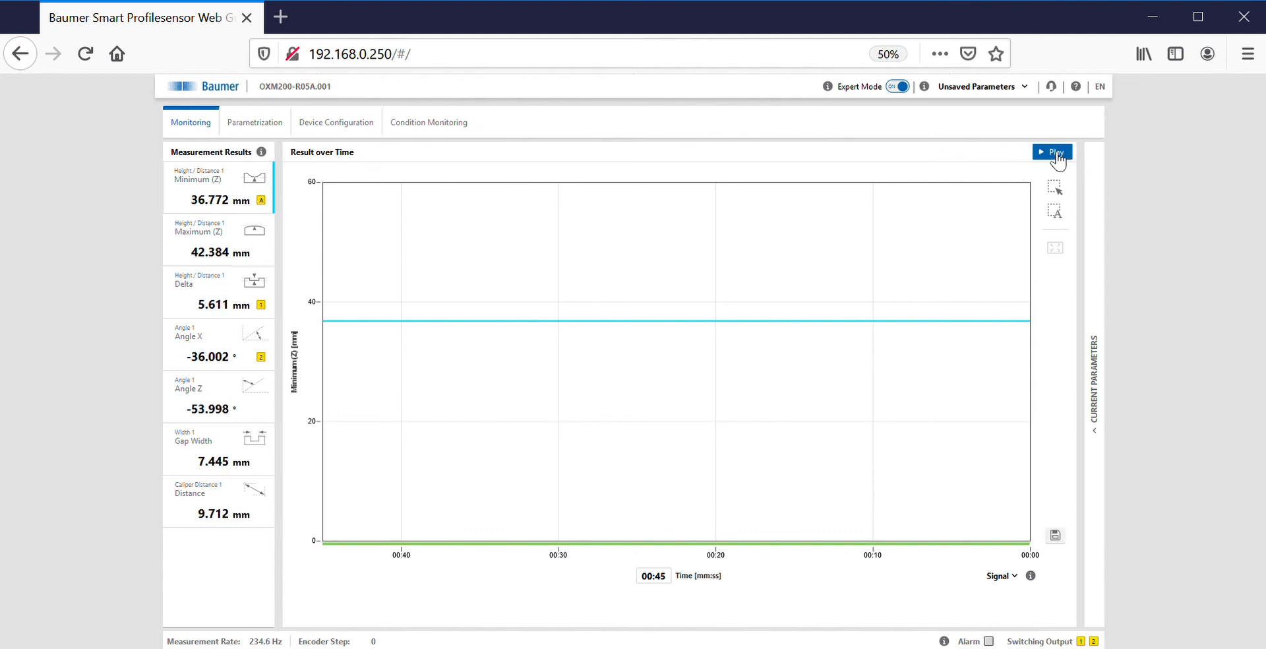
left_click(1056, 153)
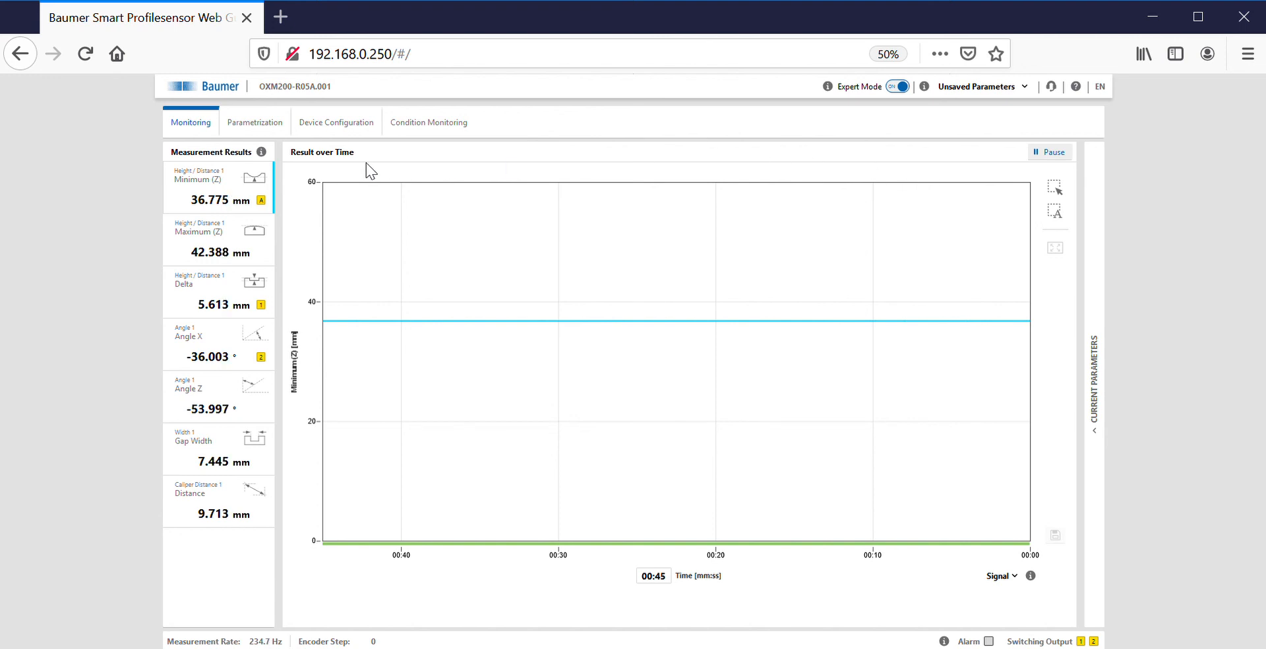
left_click(224, 240)
left_click(210, 304)
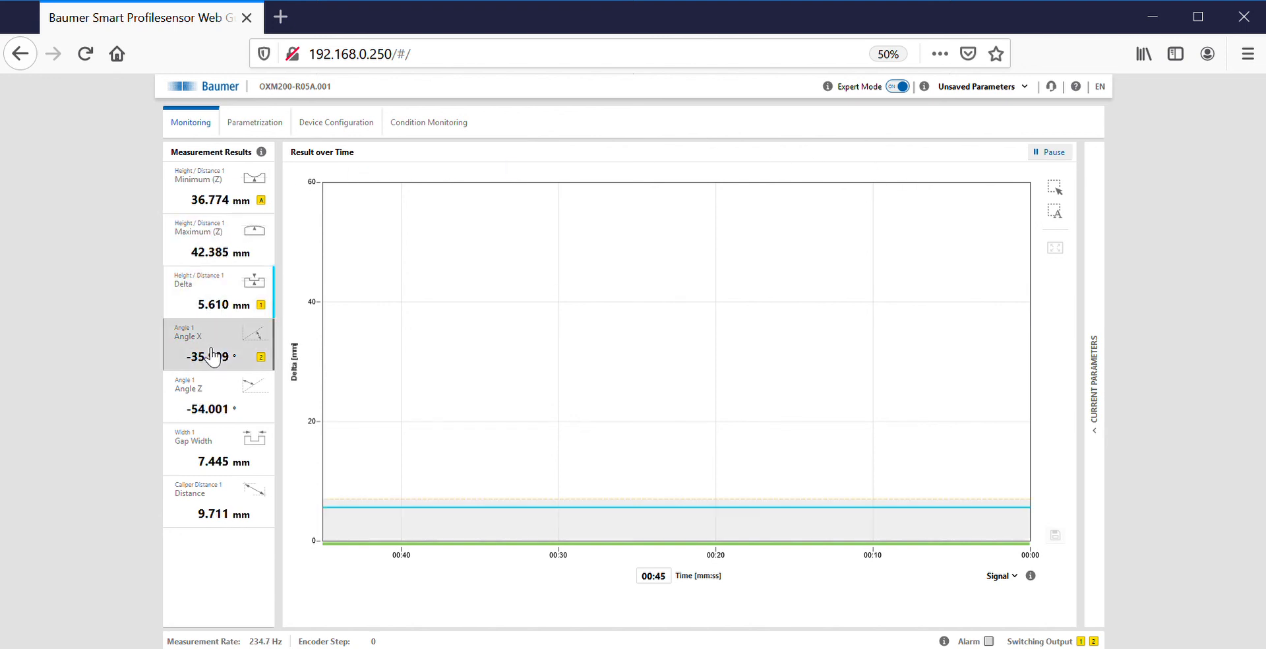
left_click(211, 343)
left_click(226, 406)
left_click(230, 452)
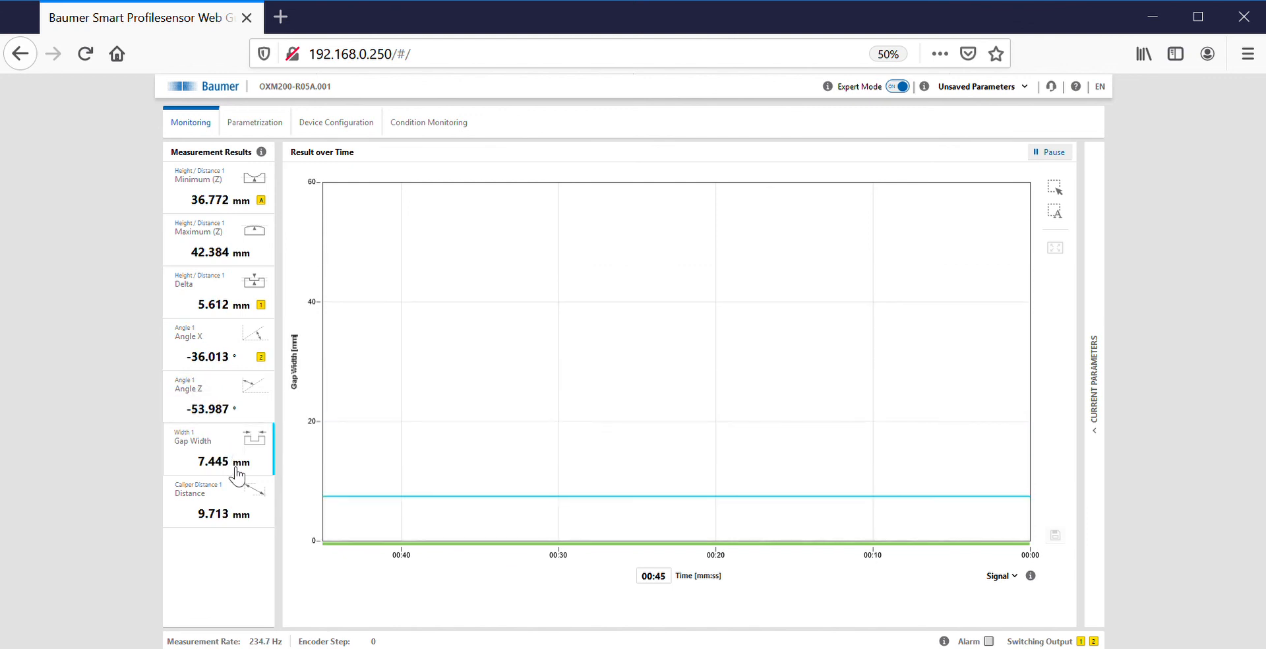
left_click(249, 511)
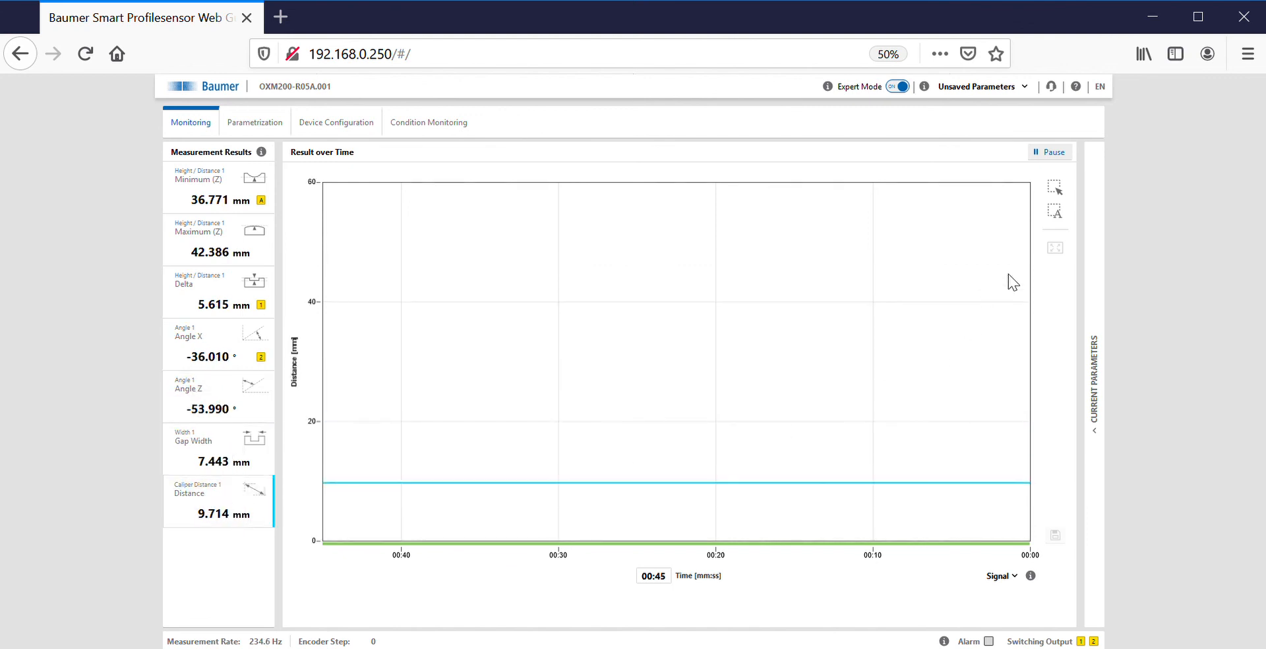
Leave live monitoring and enter the sensor's parametrization mode, accepting the slower measurement rate
left_click(254, 125)
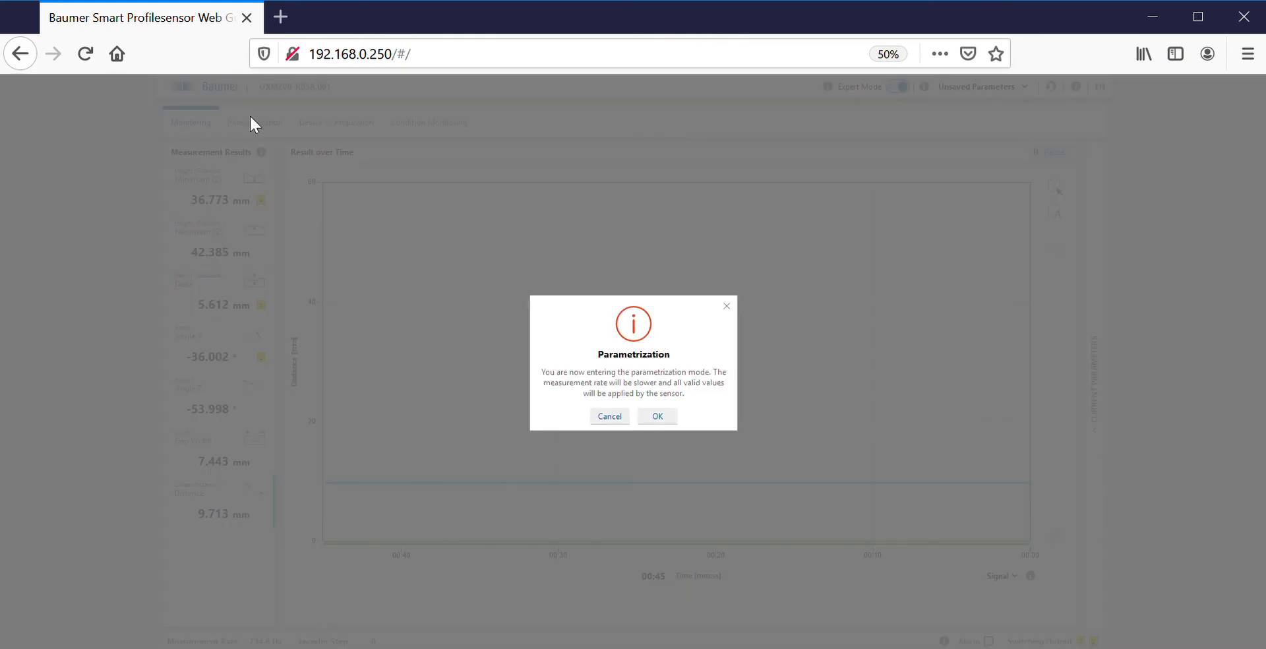
left_click(657, 416)
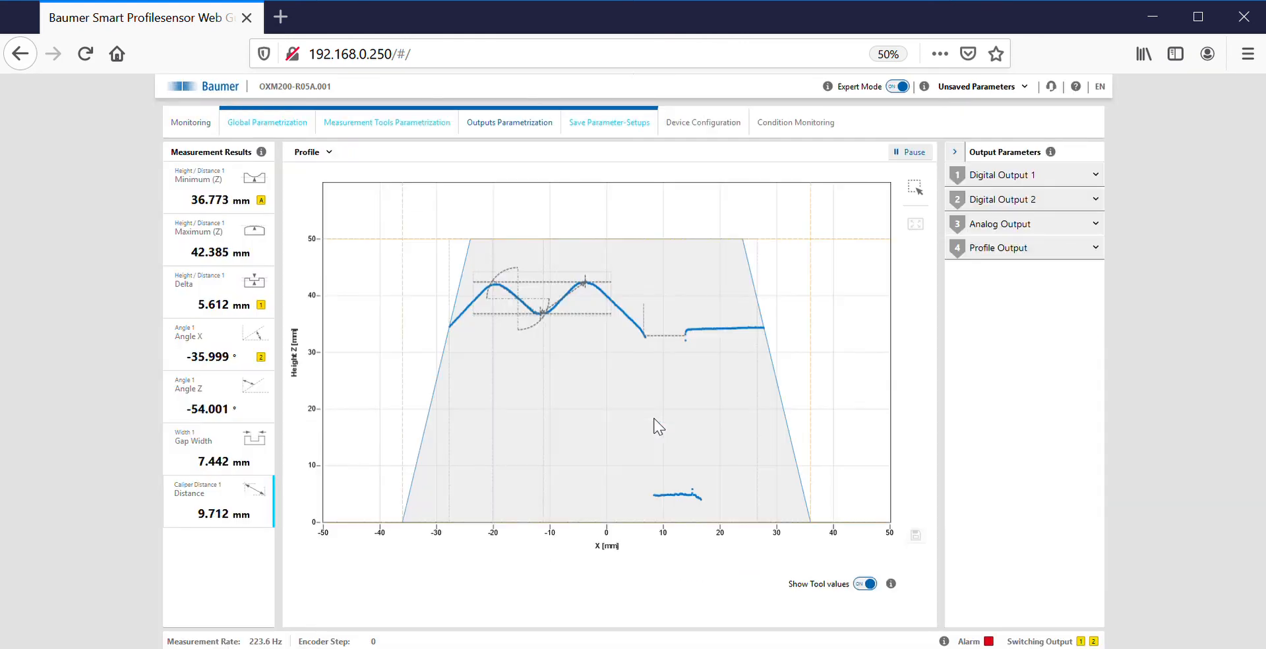